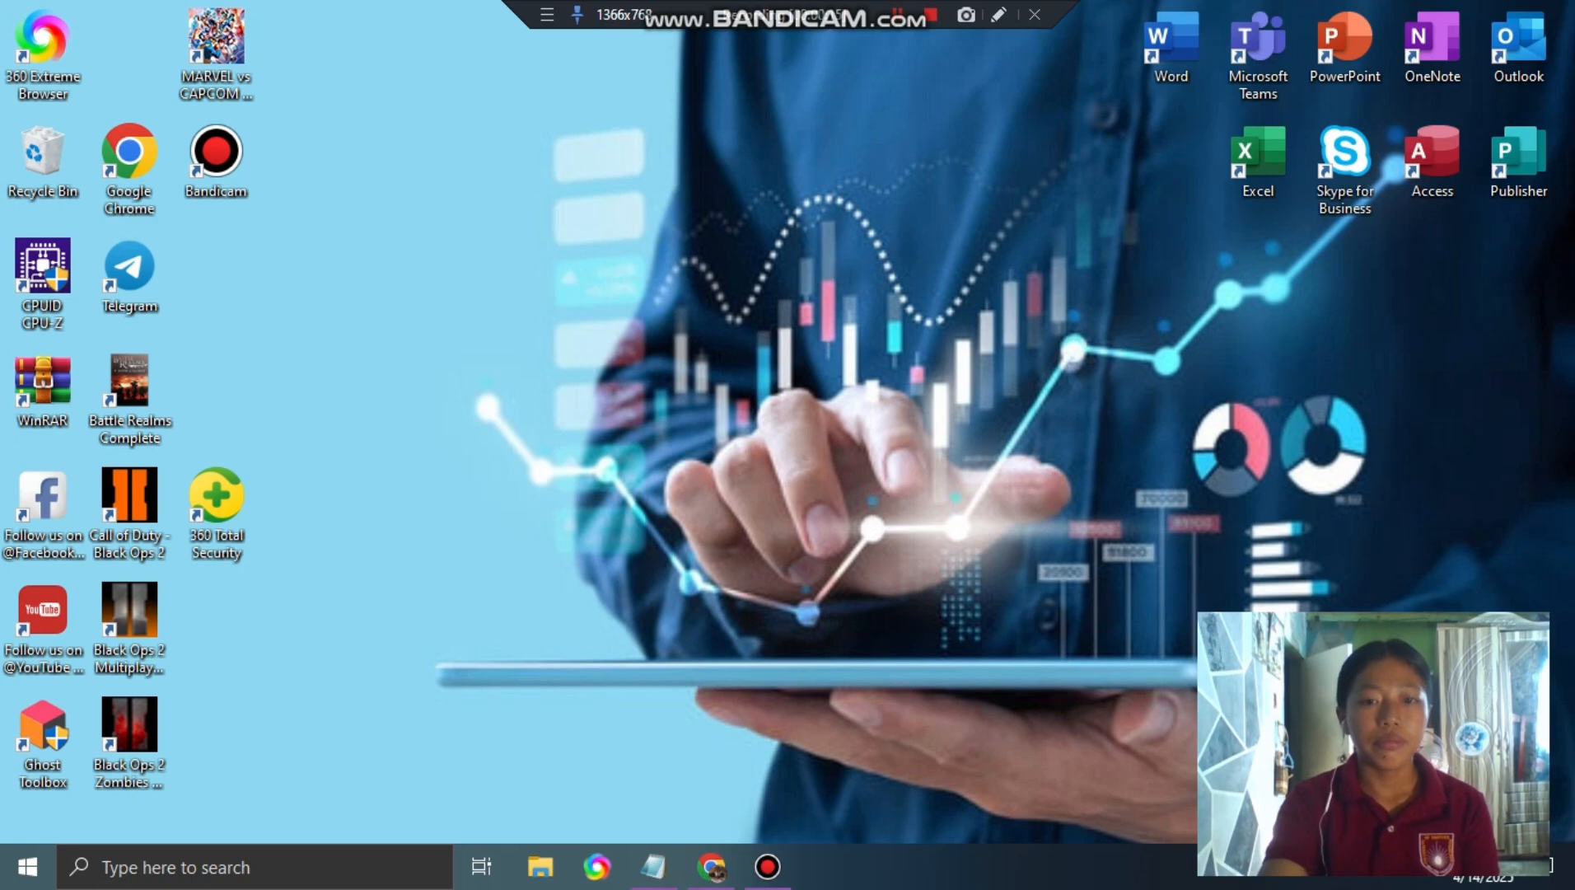
# Restore the browser window showing the Book 2 workbook from the taskbar
pyautogui.click(711, 866)
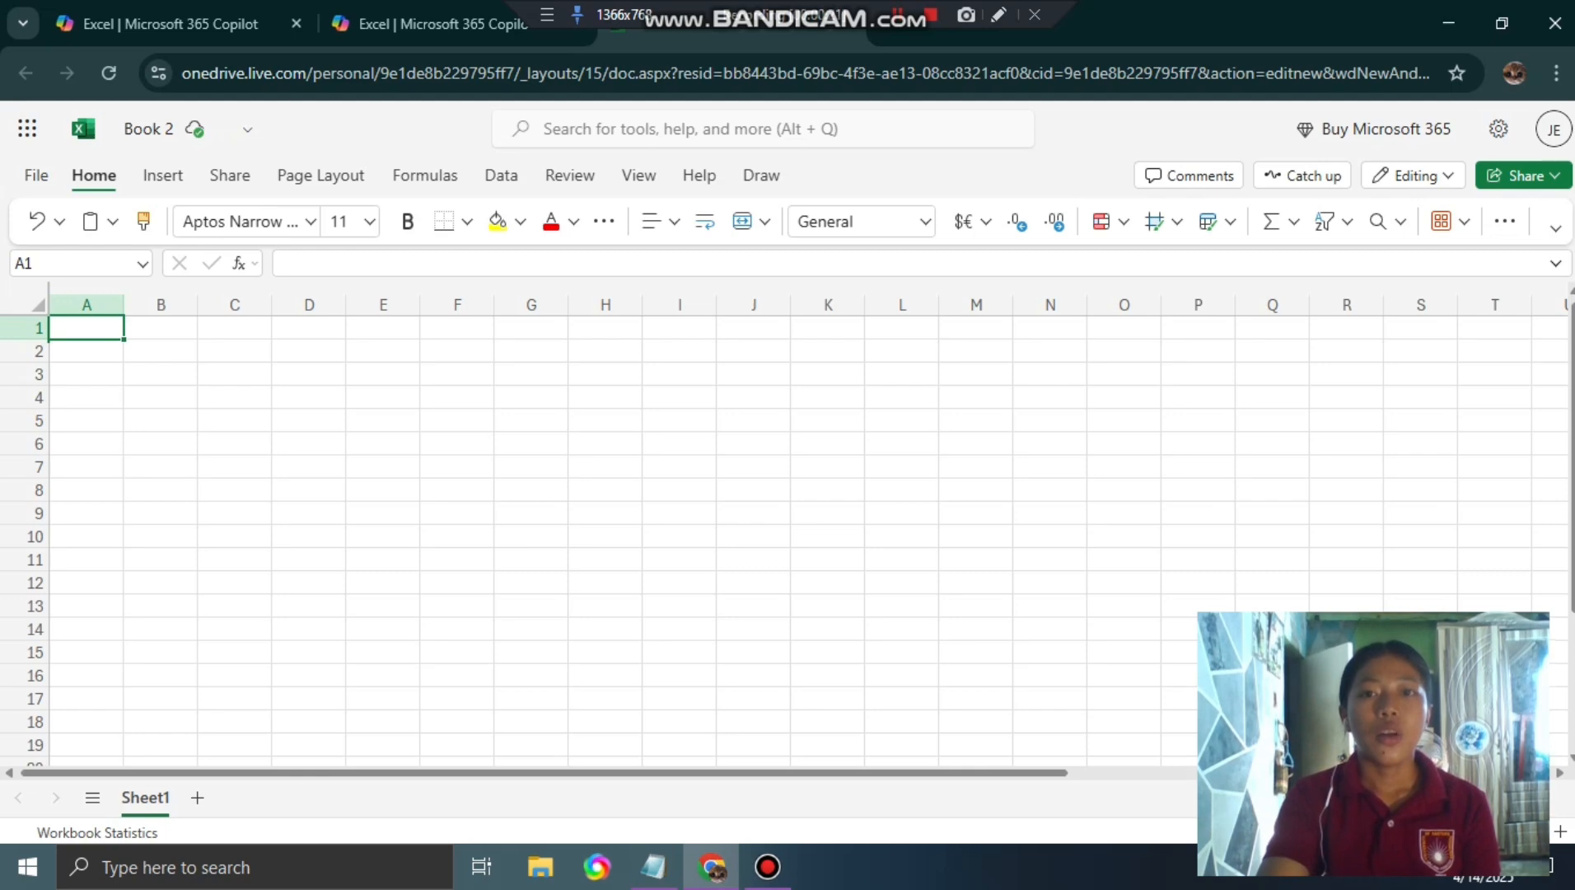
# Enter the headers 'months' in A1 and 'allowance' in B1
pyautogui.write('mo')
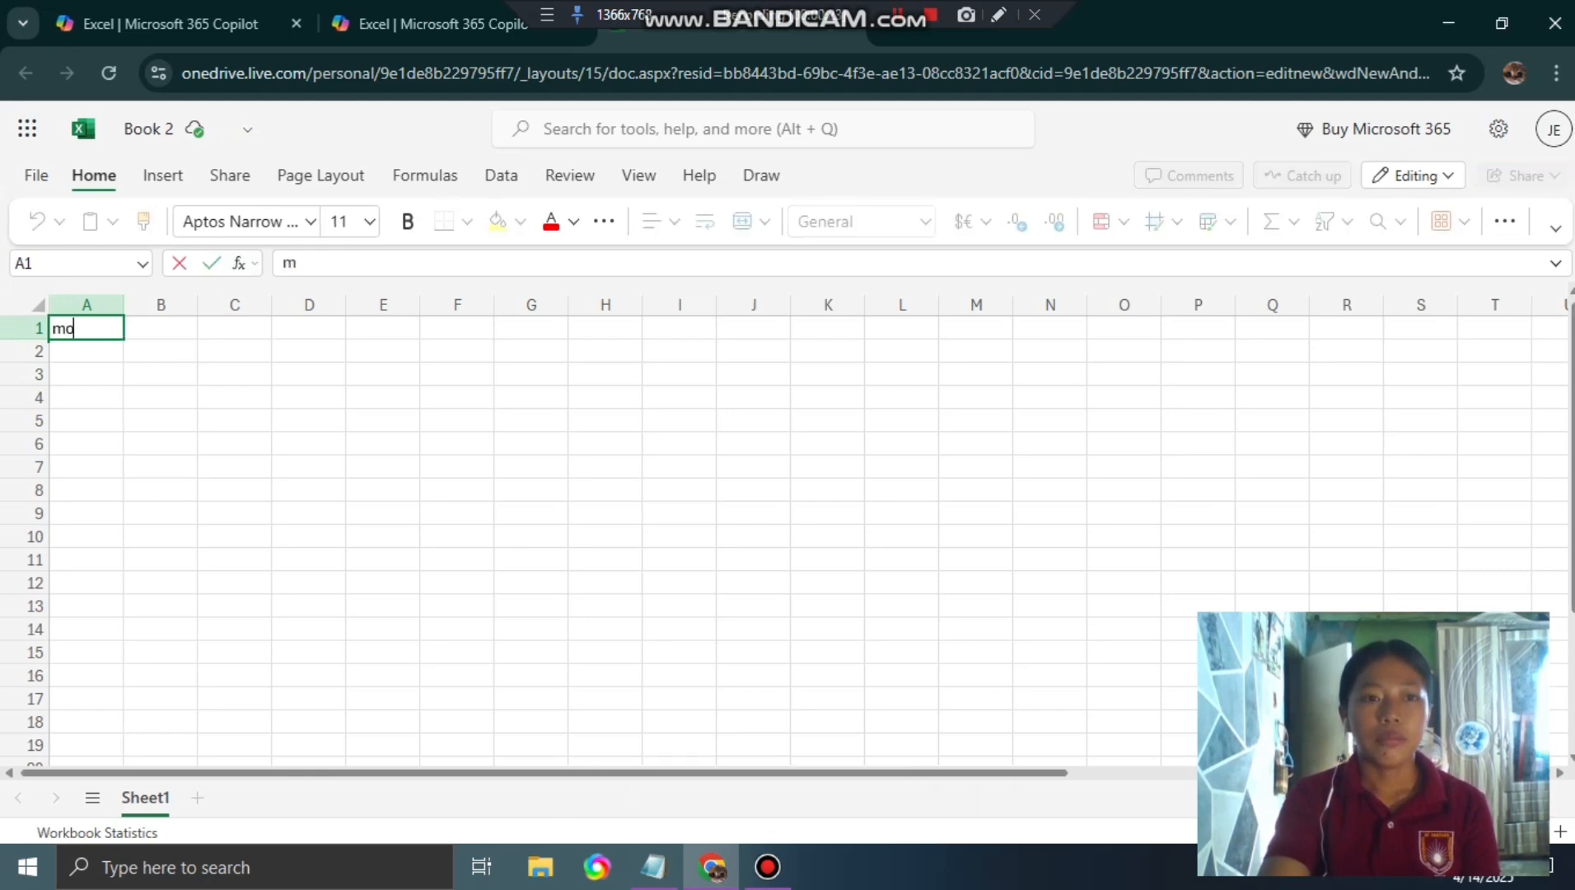
pyautogui.write('nths')
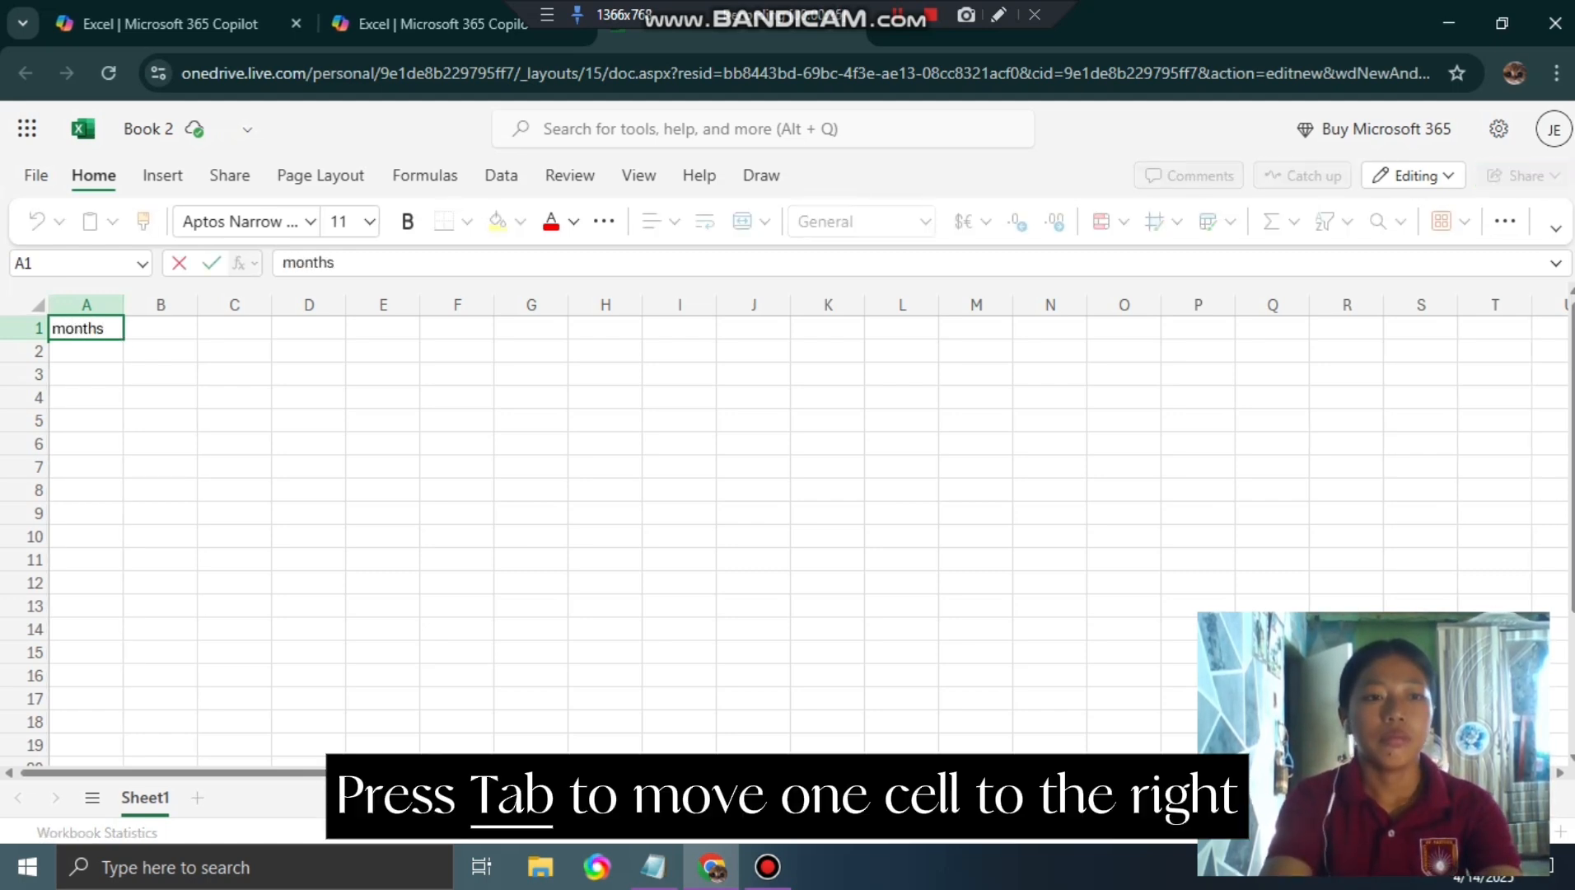
pyautogui.press('Tab')
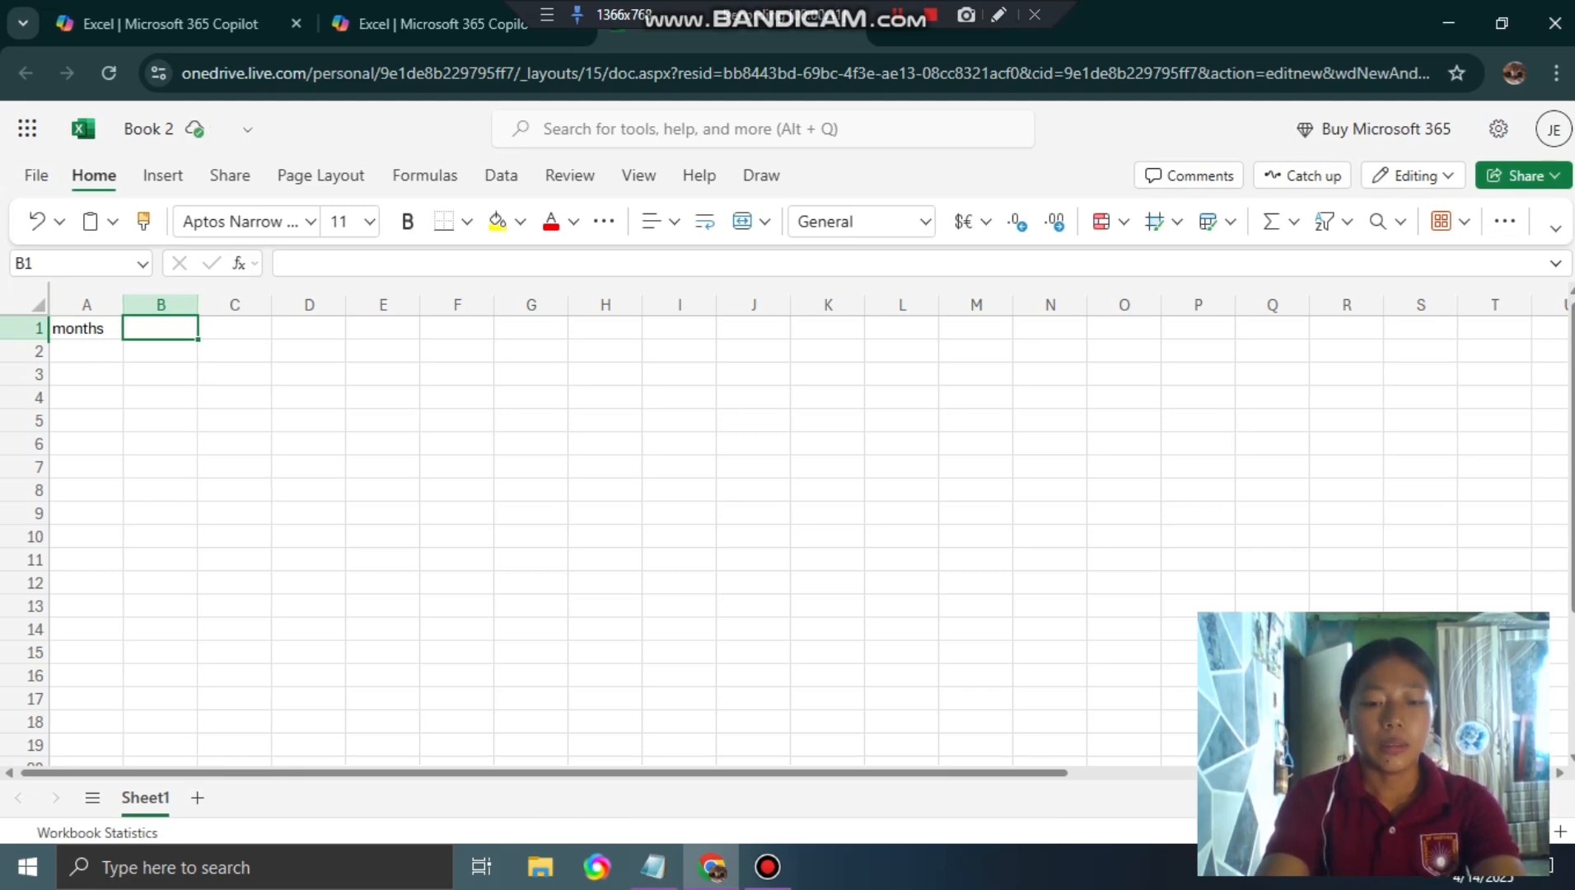
pyautogui.write('allow')
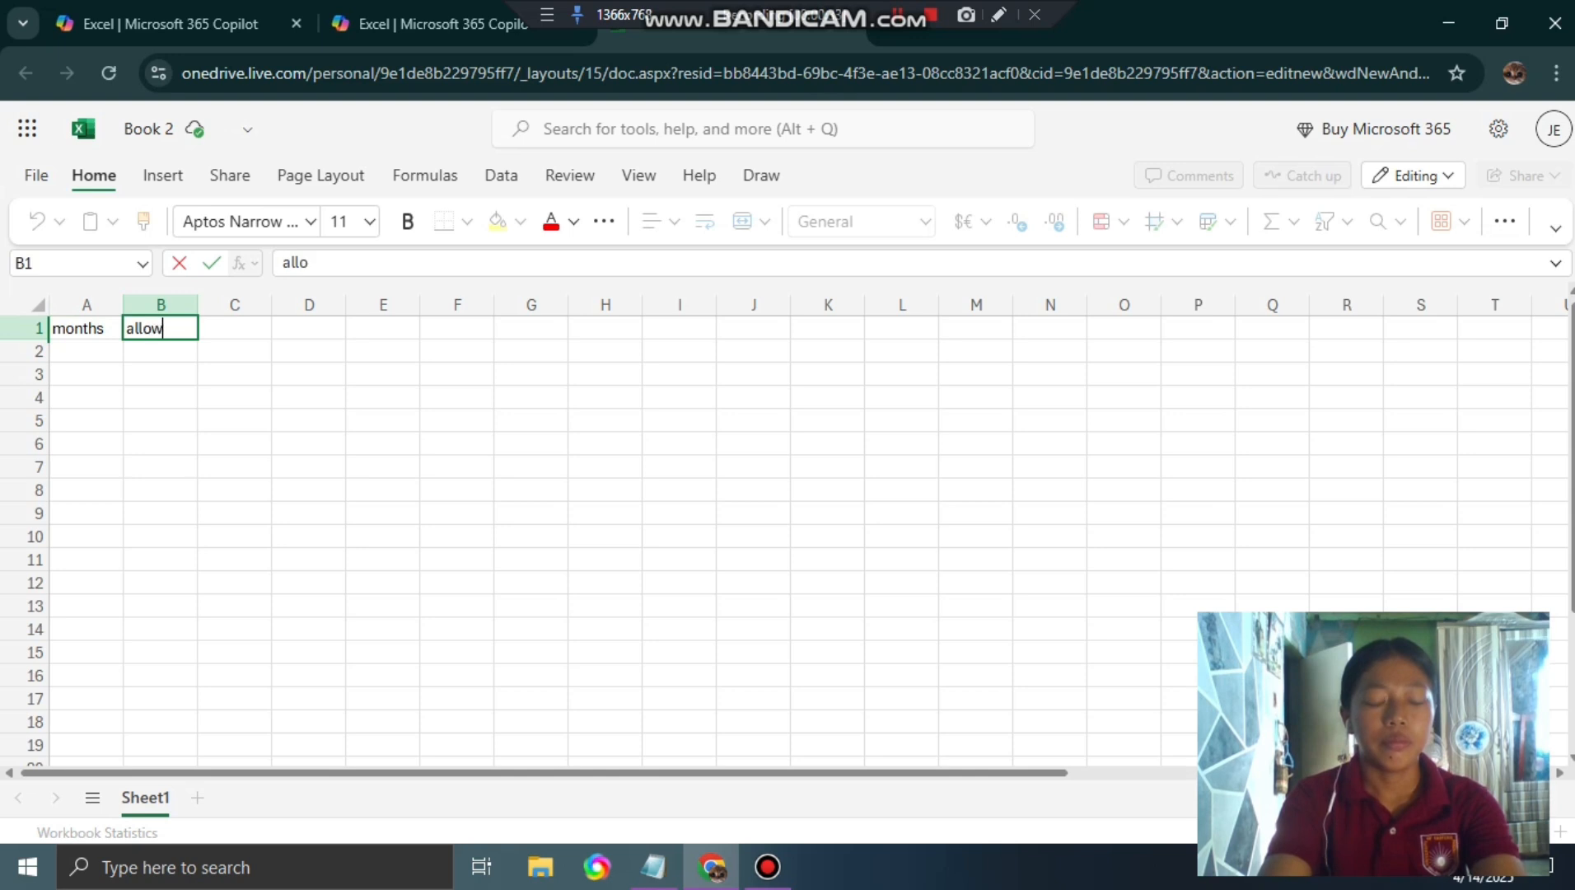
pyautogui.write('ance')
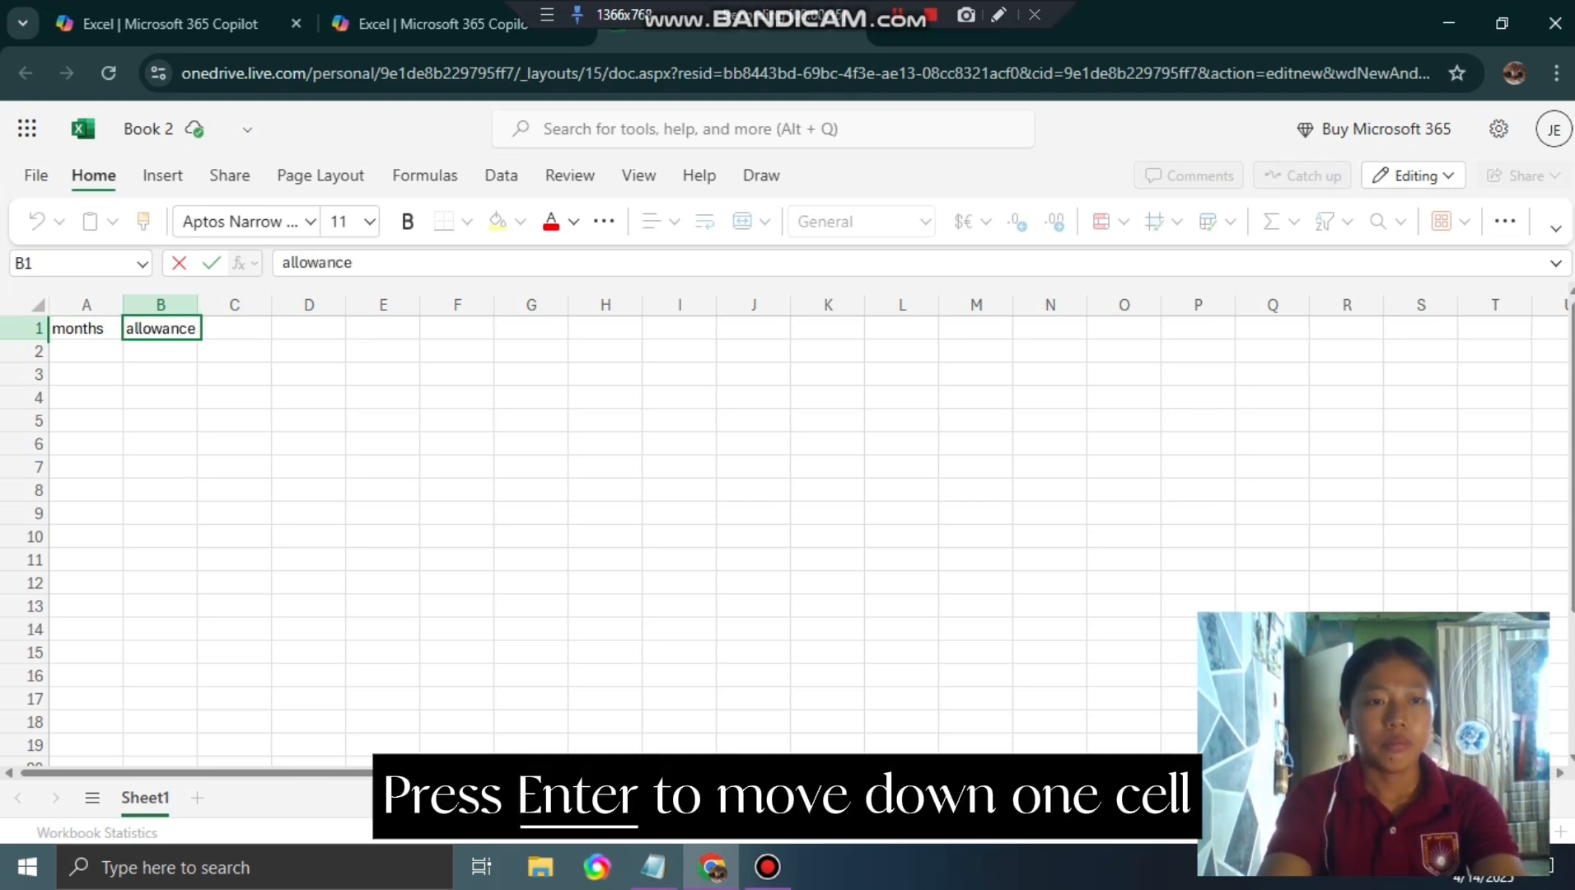
pyautogui.press('Return')
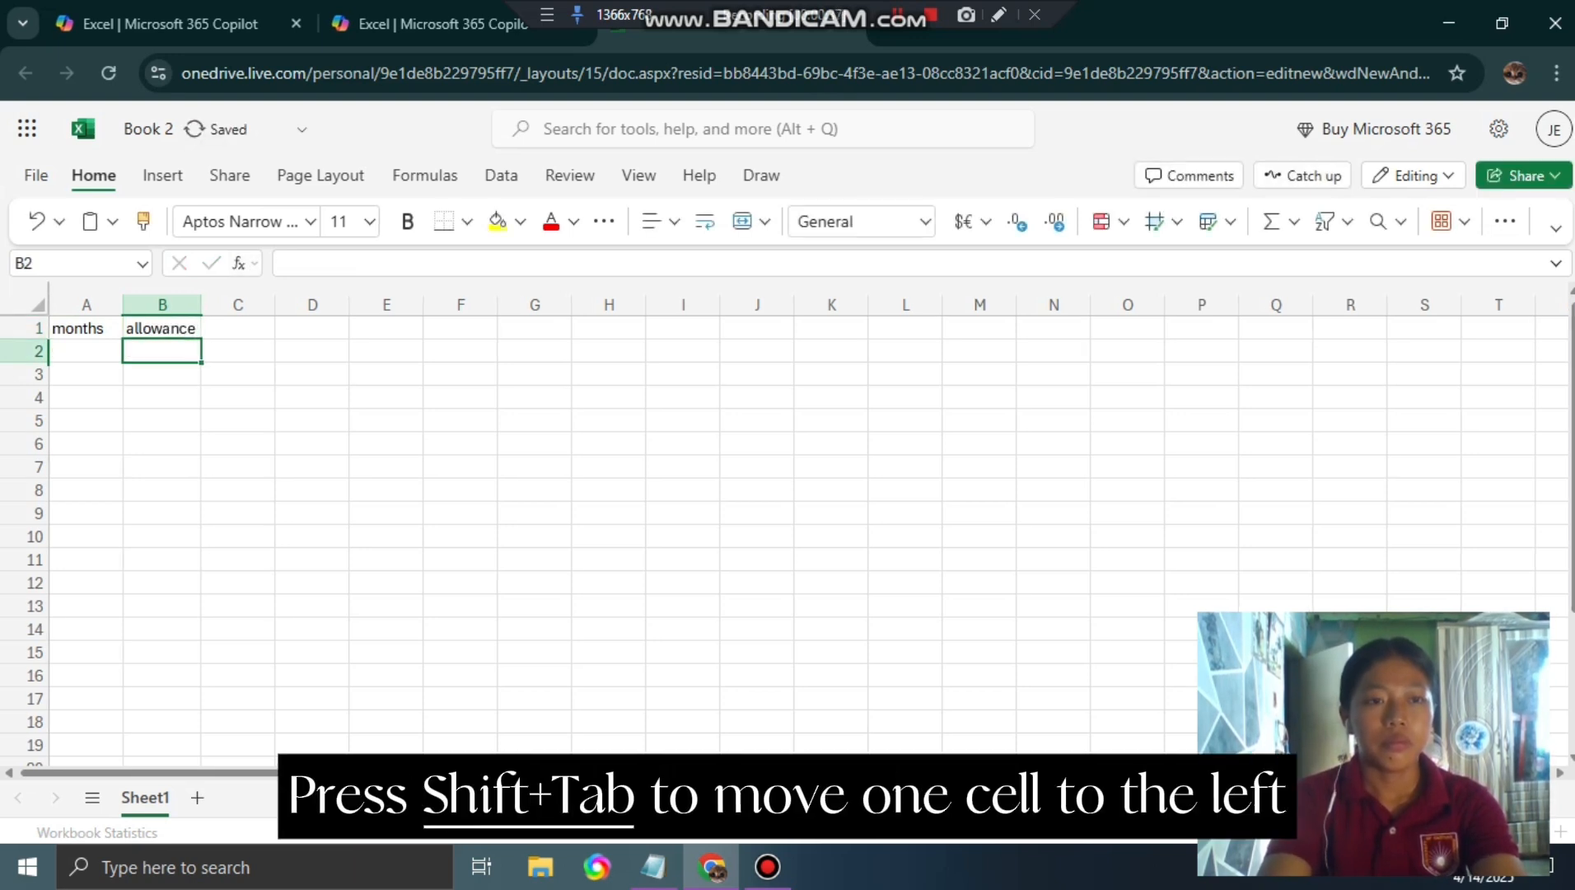
pyautogui.hotkey('shift', 'Tab')
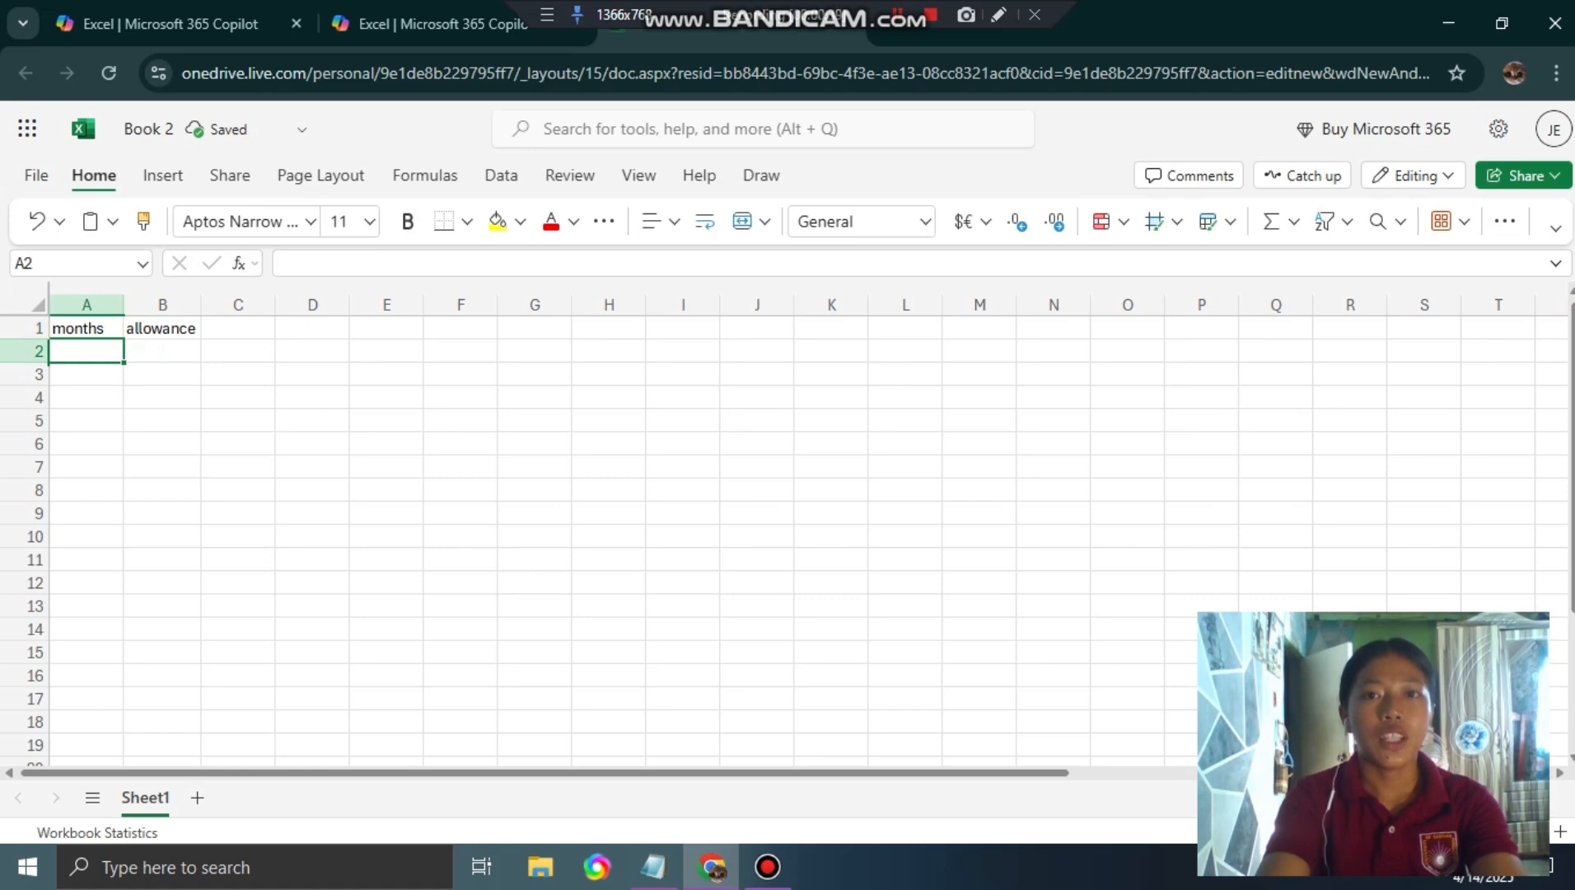
# Enter january 5000 and february 4500 in rows 2 and 3
pyautogui.write('jan')
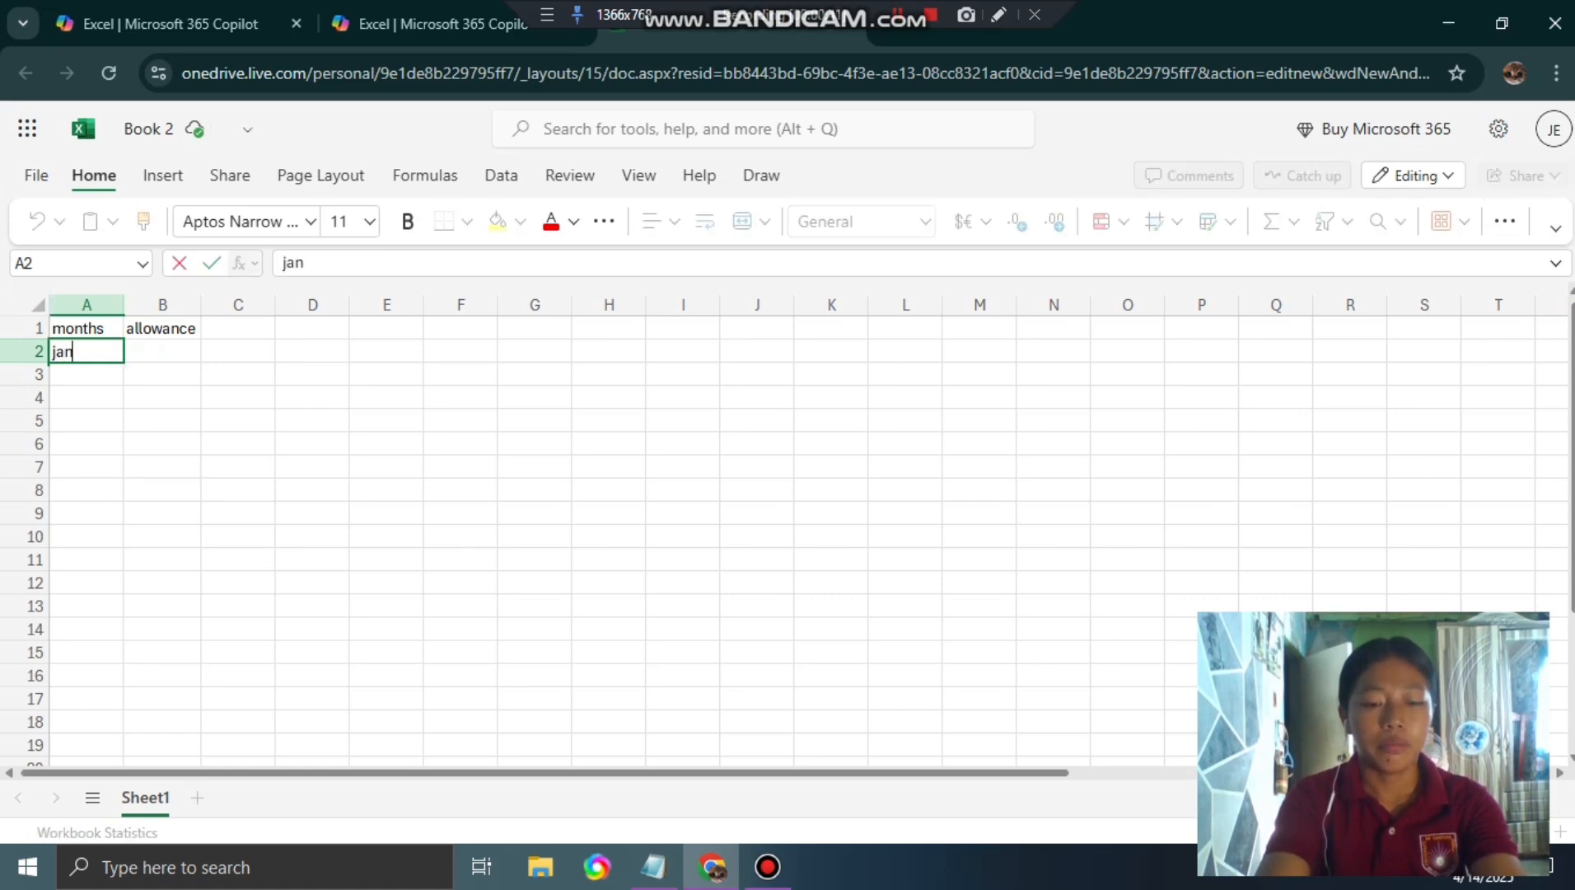
pyautogui.write('uary')
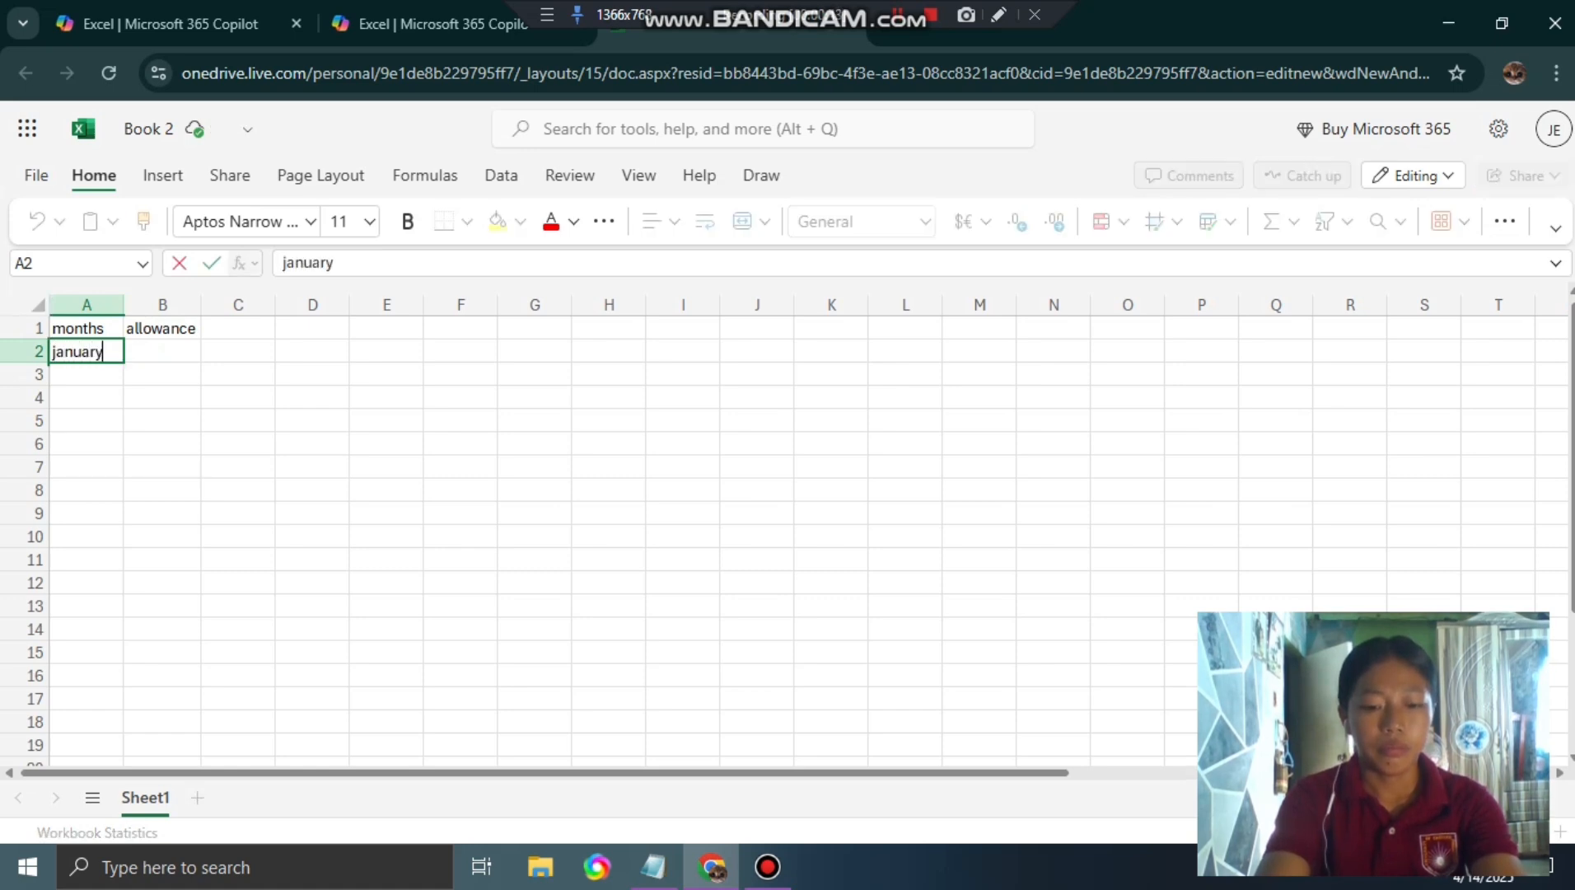
pyautogui.press('Tab')
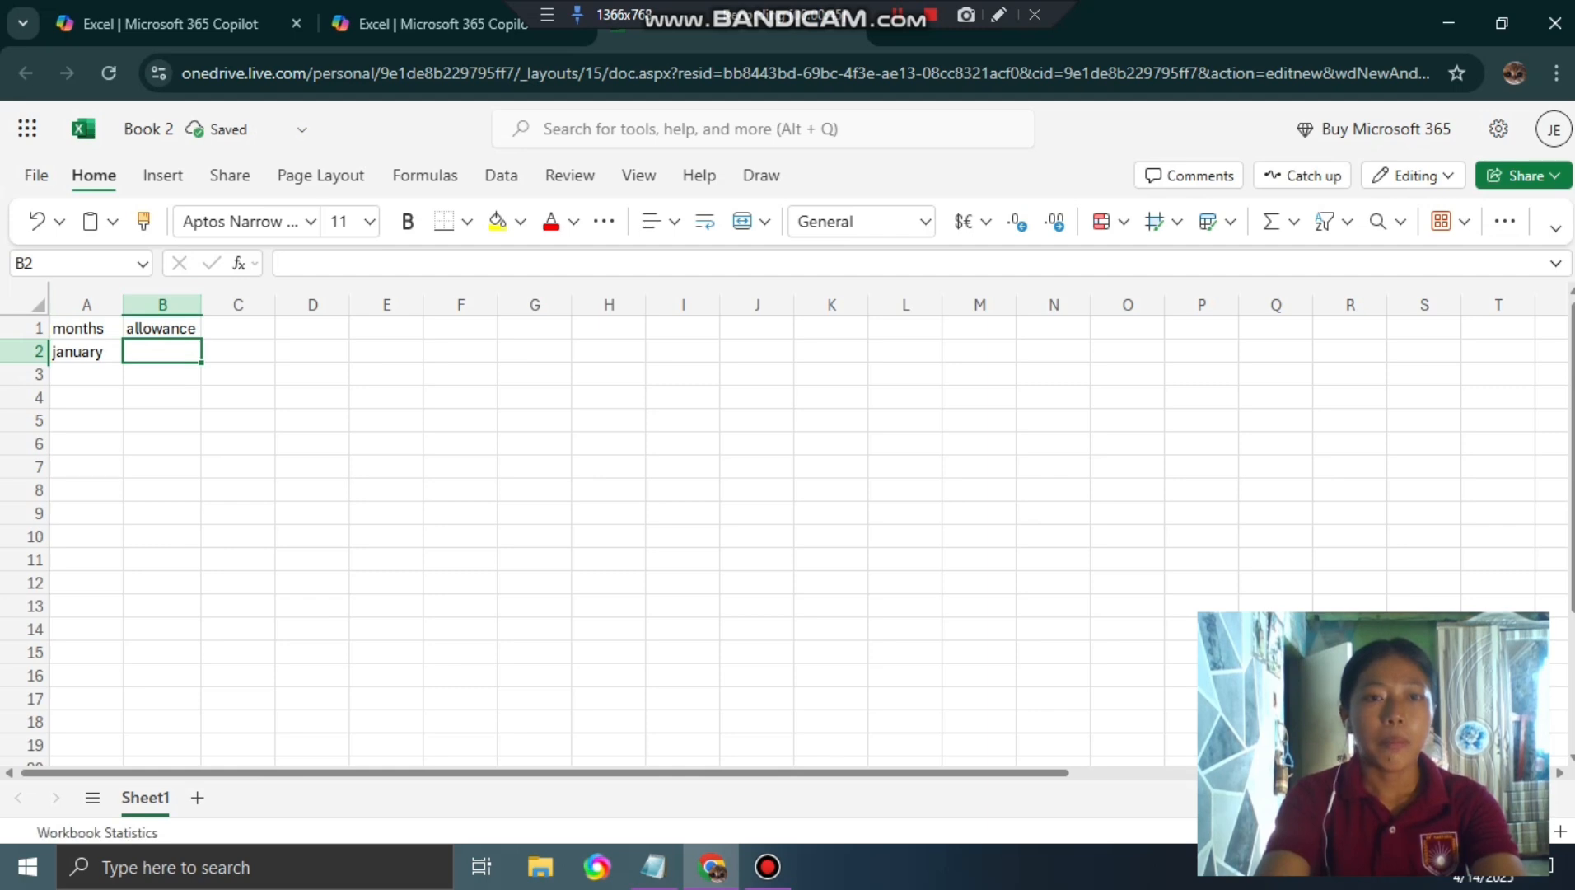
pyautogui.write('50')
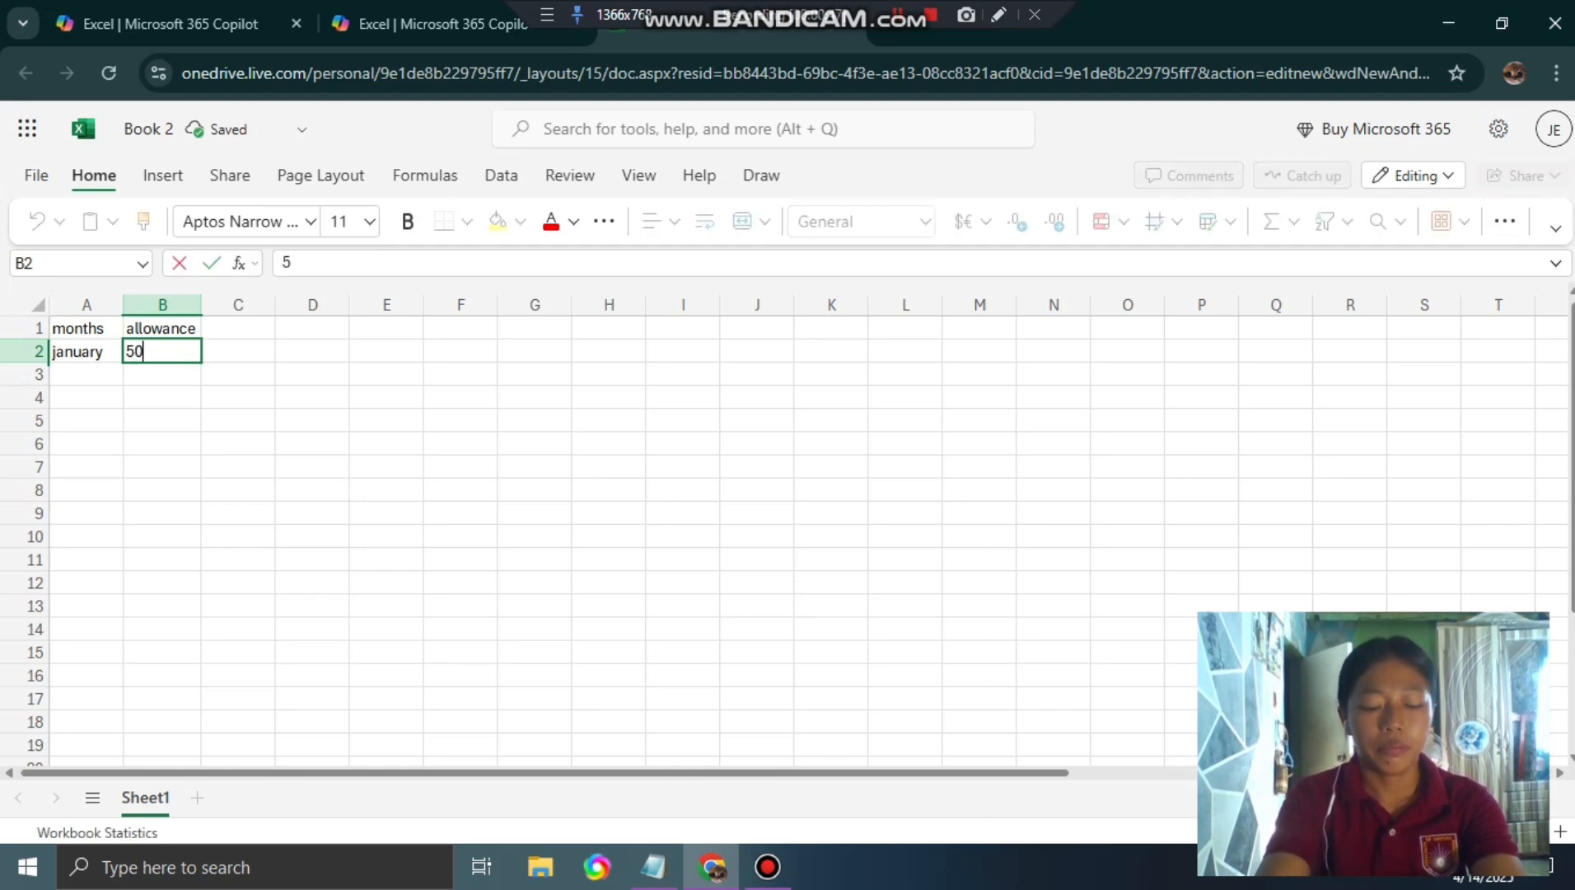
pyautogui.write('00')
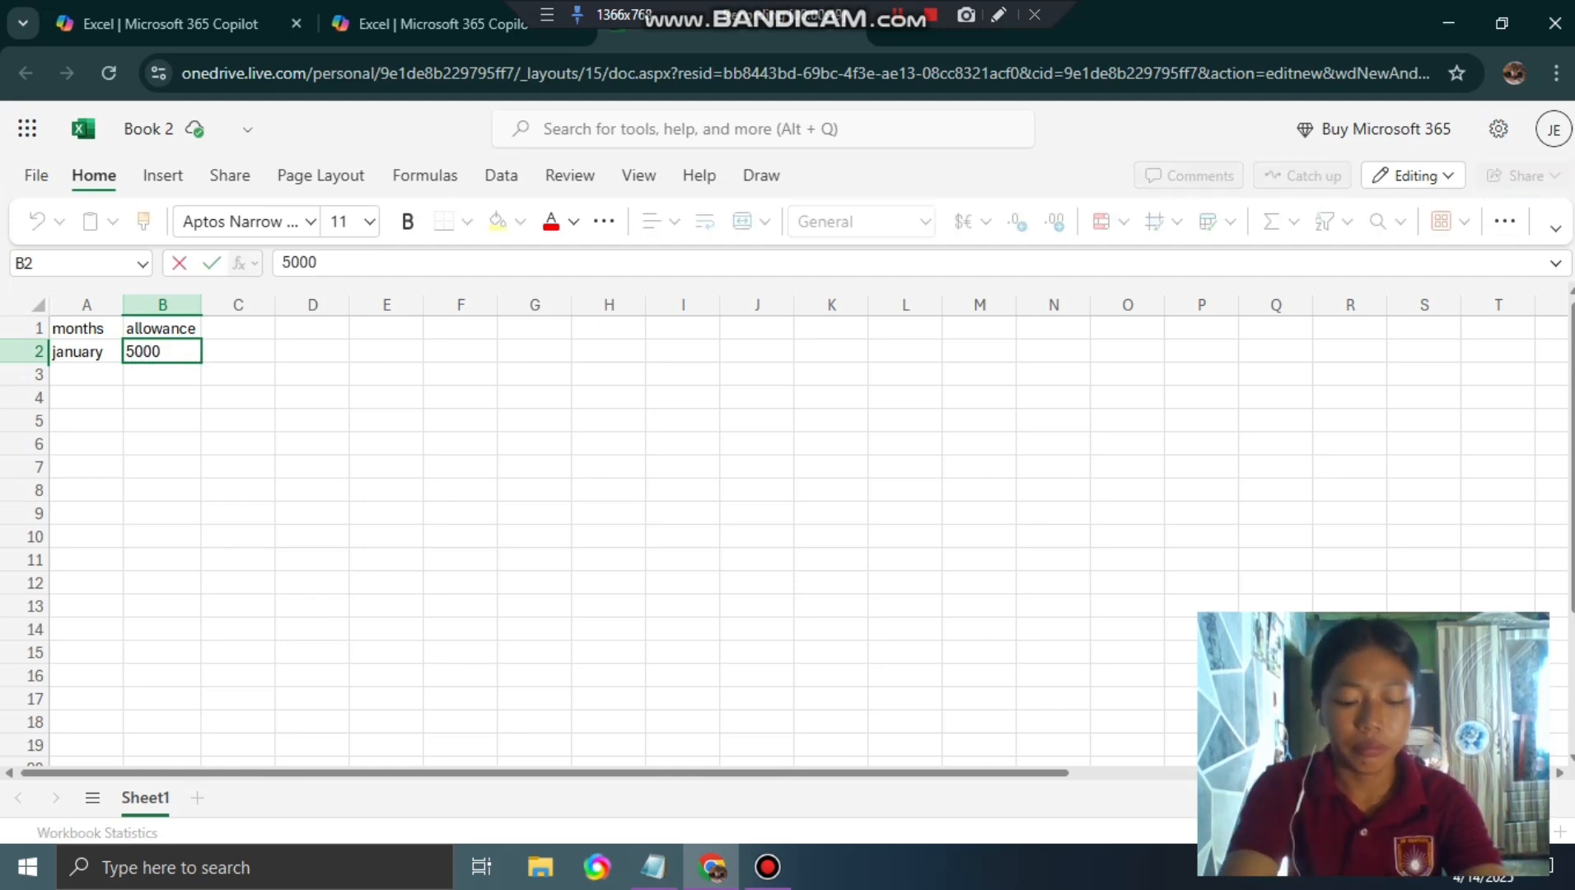
pyautogui.press('Left')
pyautogui.press('Down')
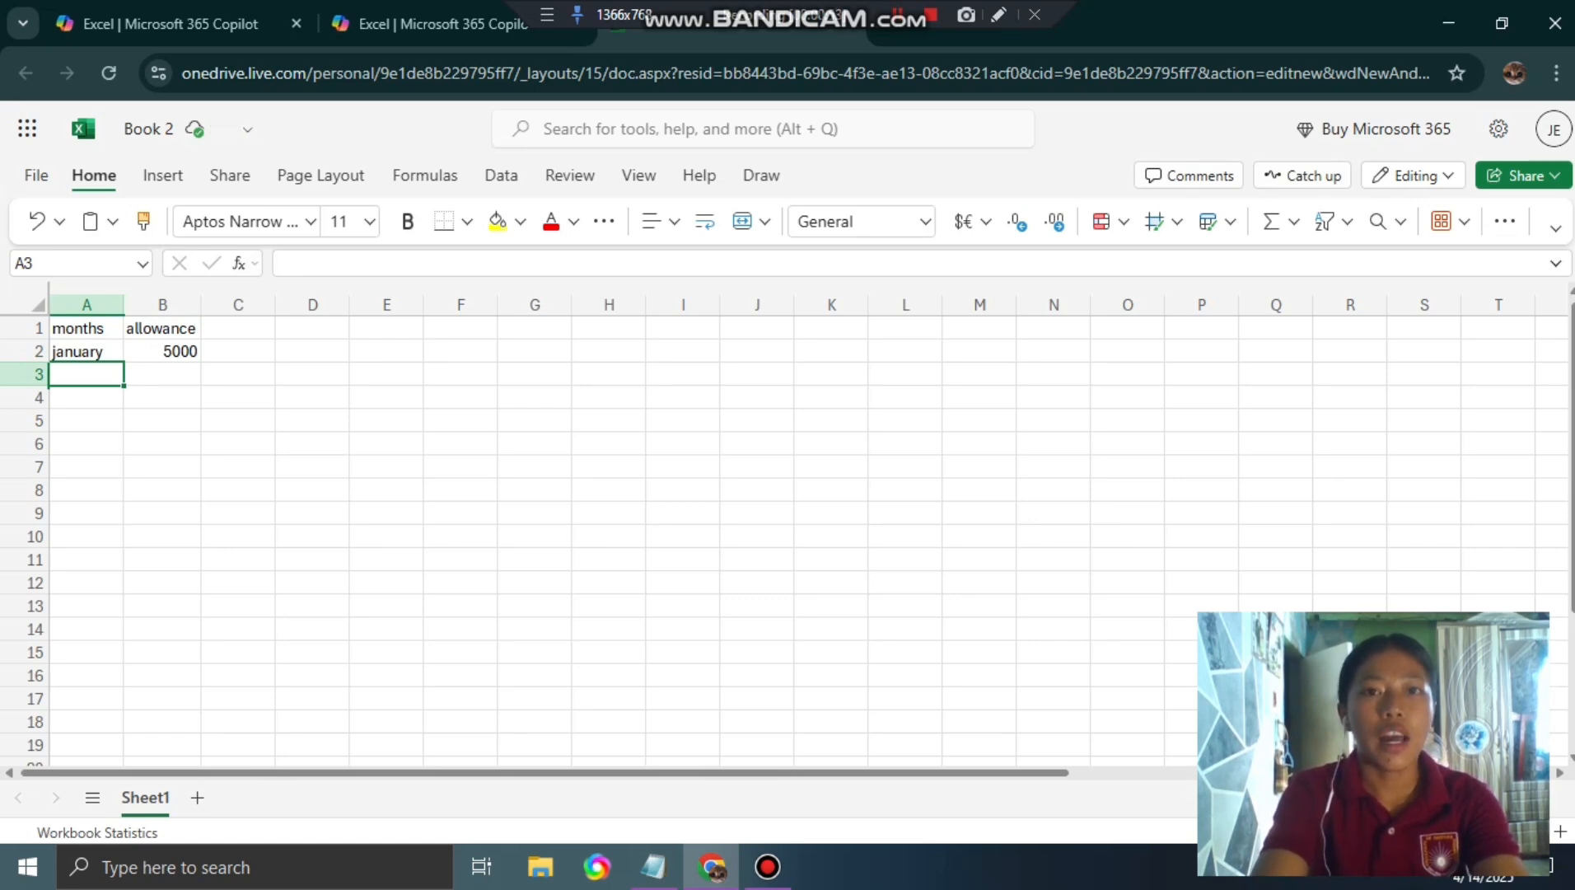
pyautogui.write('february')
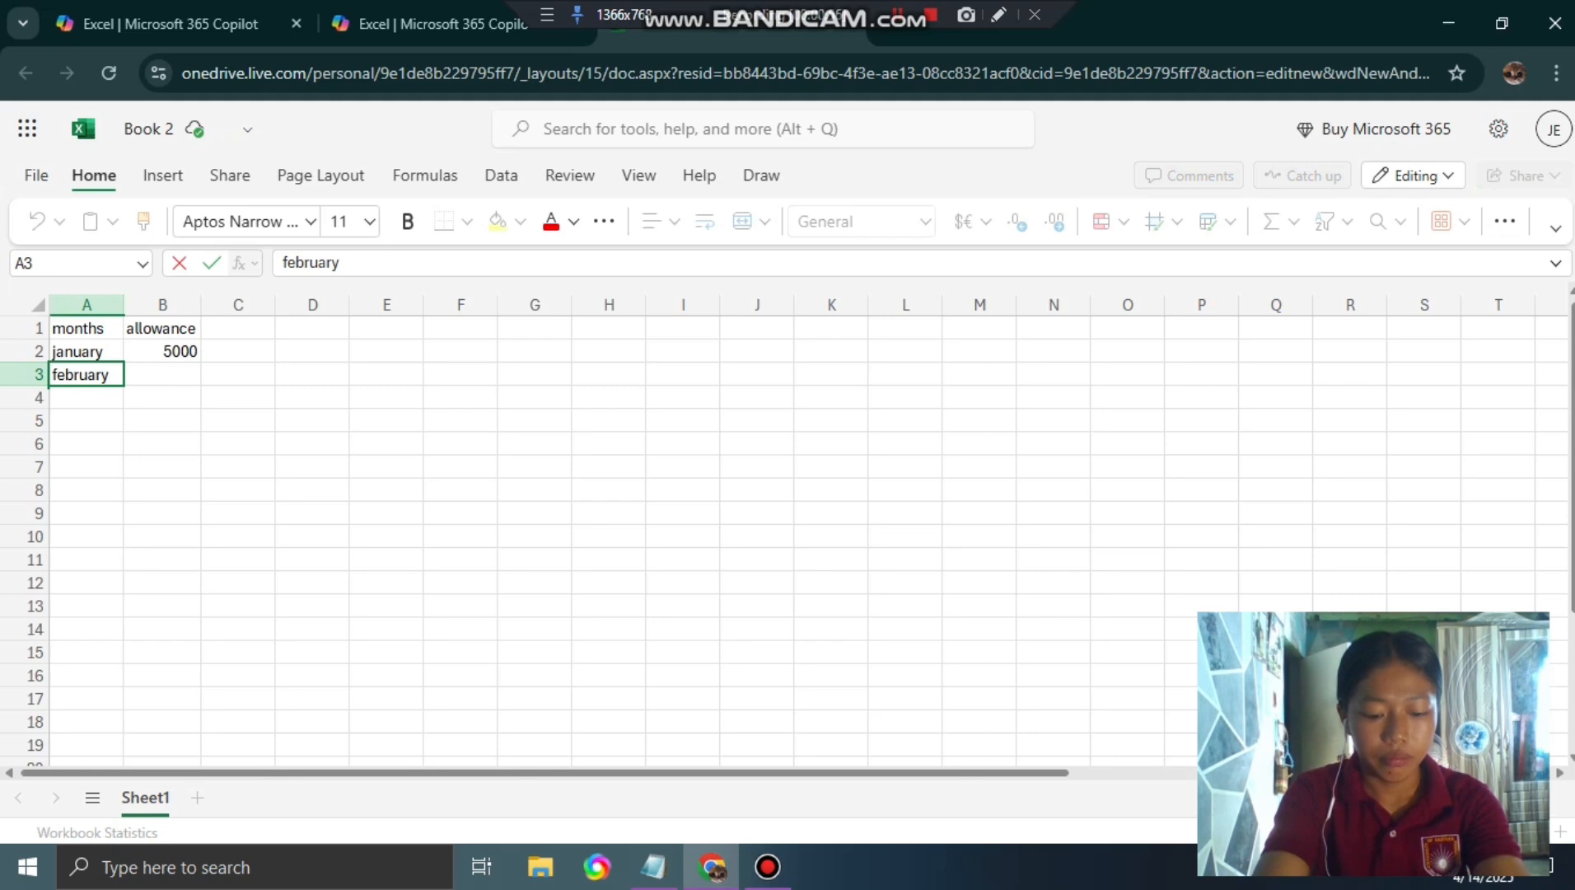
pyautogui.press('Tab')
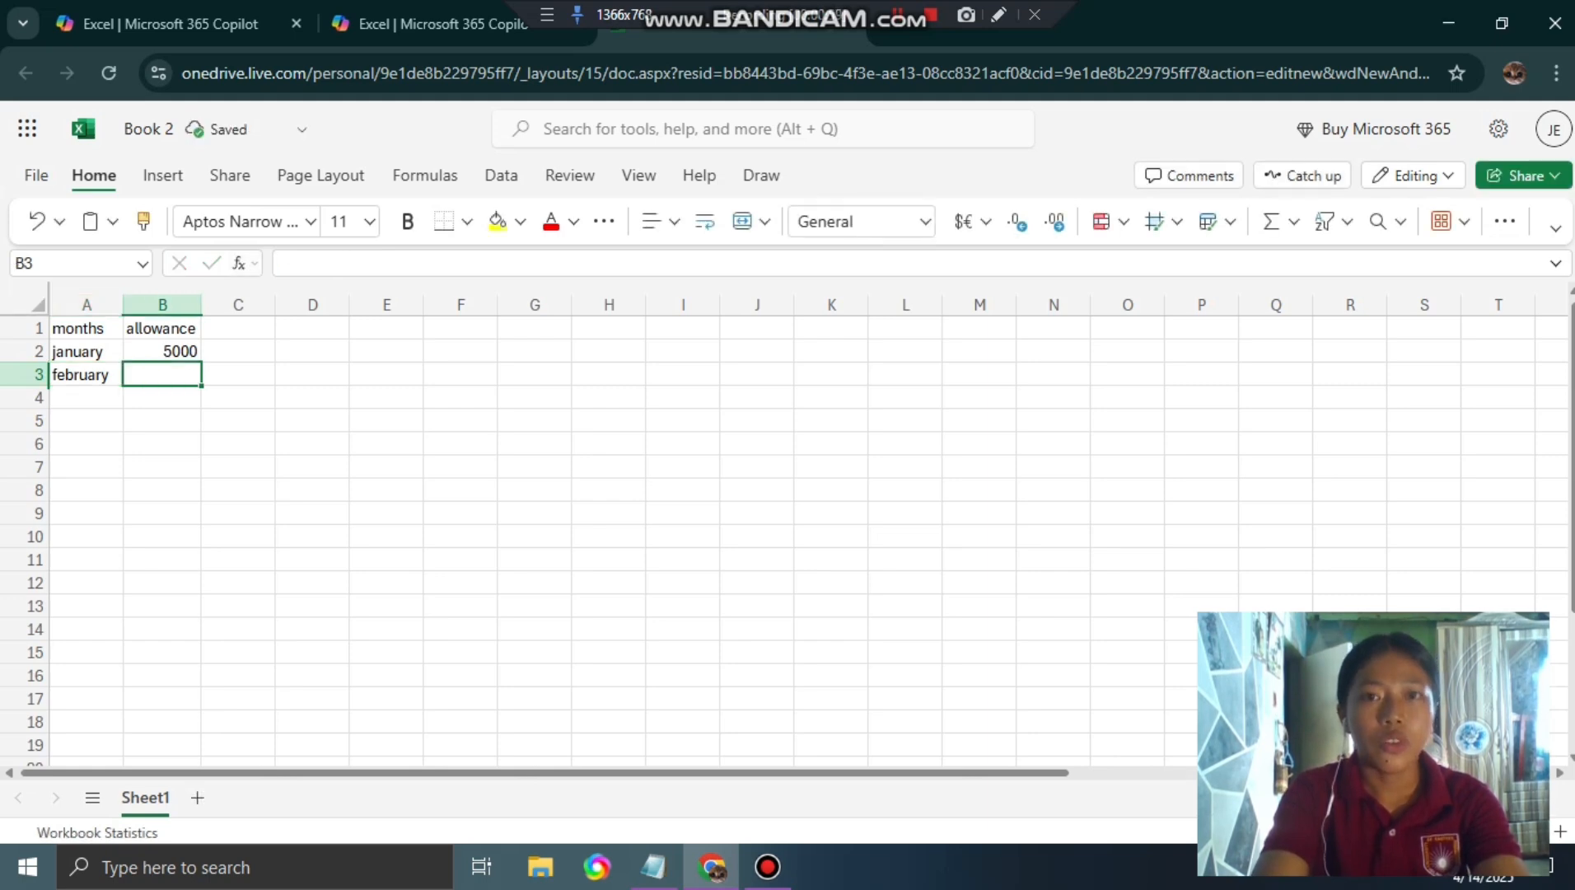
pyautogui.write('45')
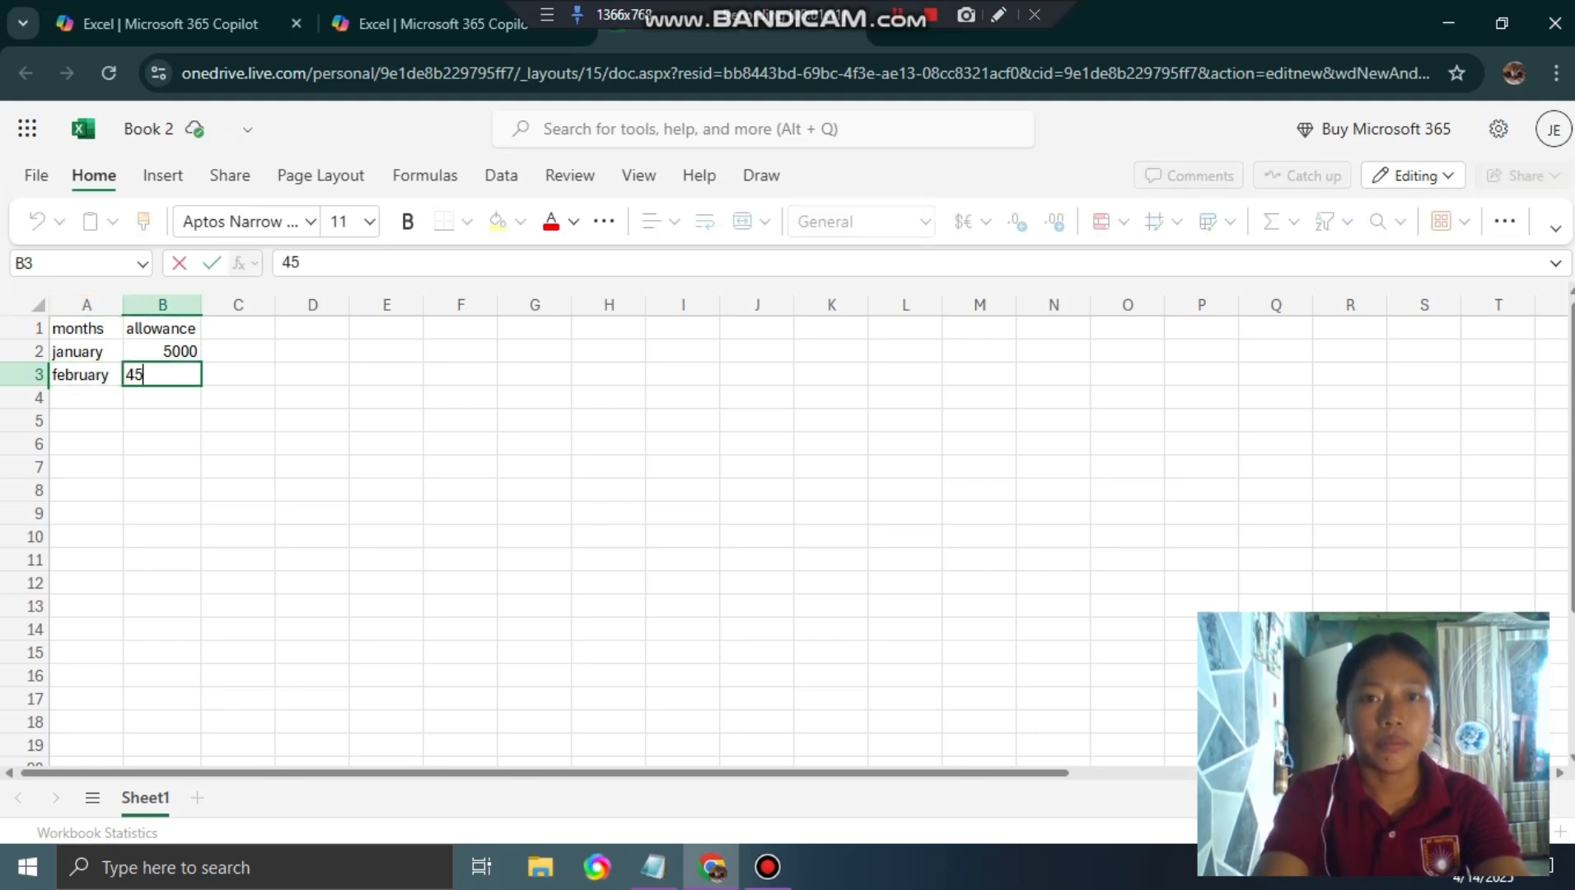
pyautogui.write('00')
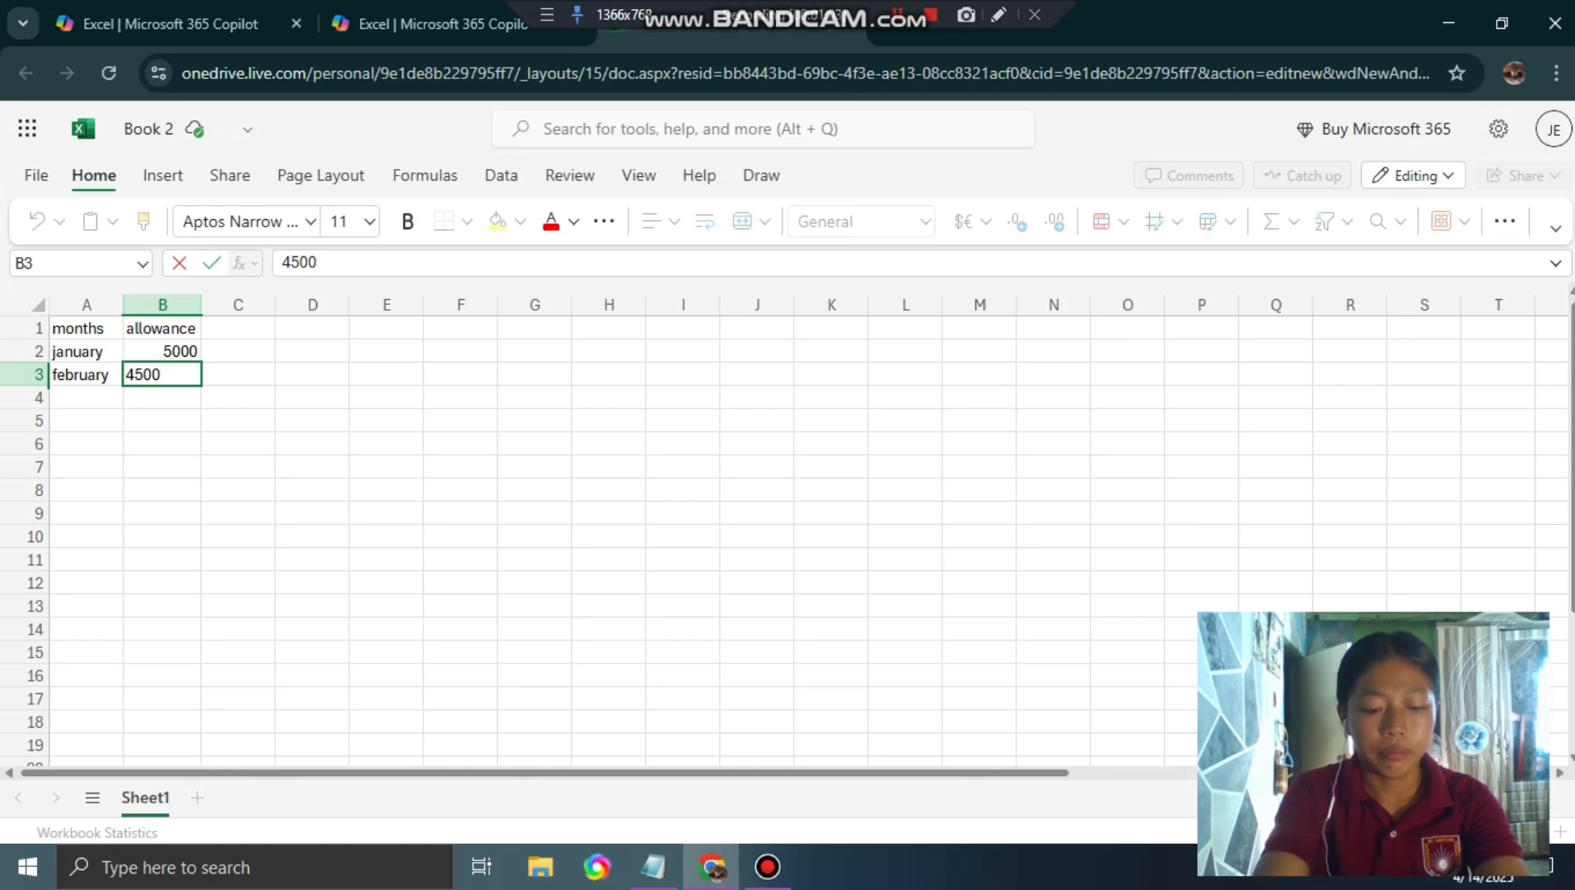
pyautogui.press('Return')
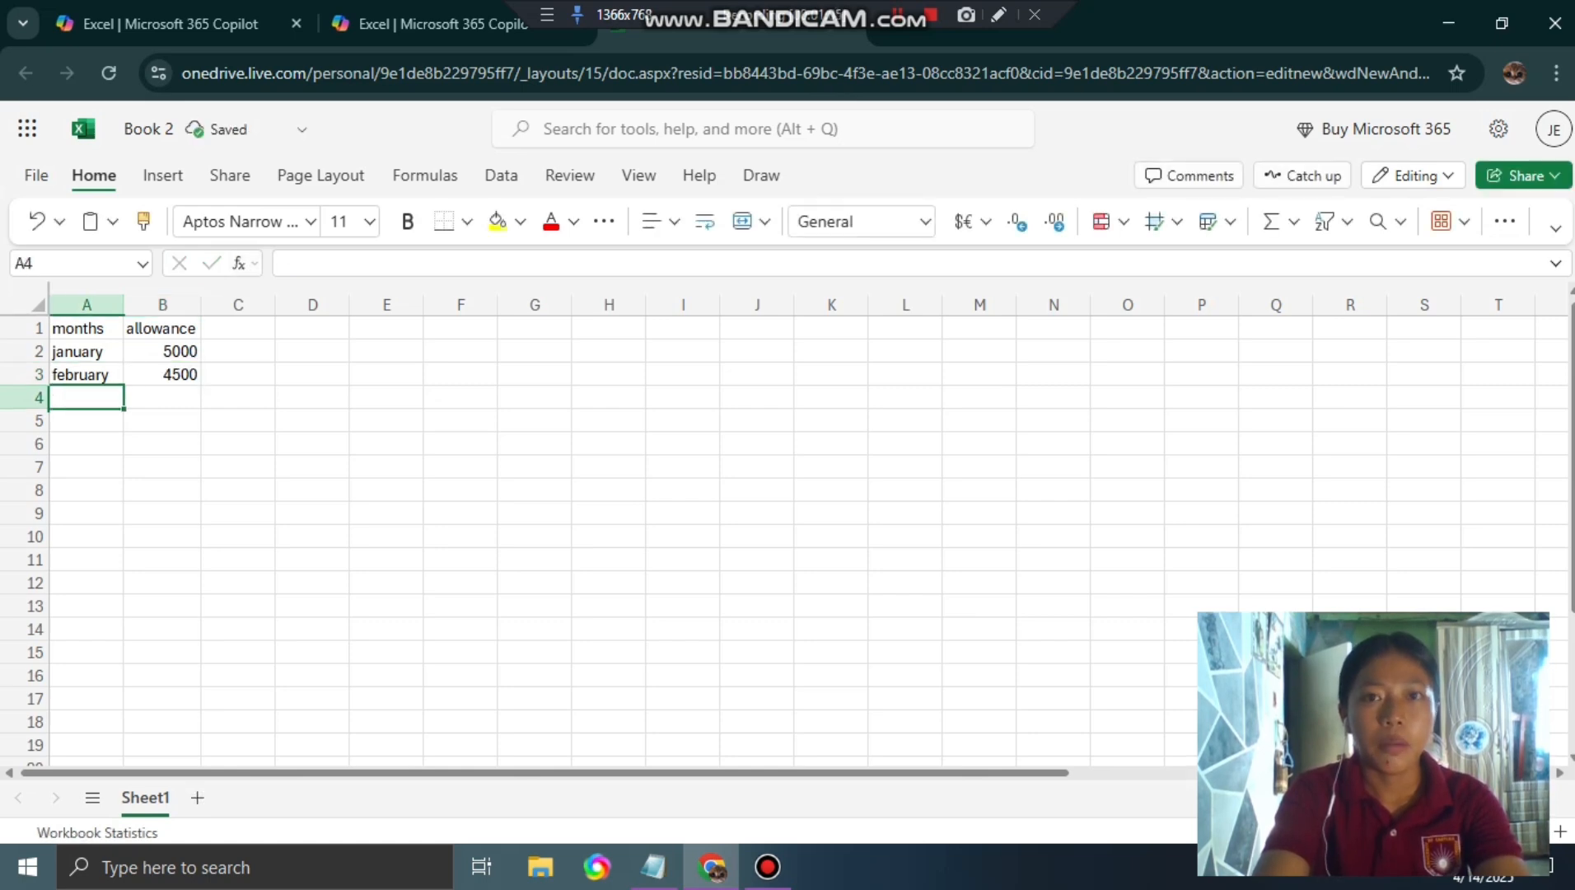
# Enter march 4900 in row 4 and type april in A5
pyautogui.write('march')
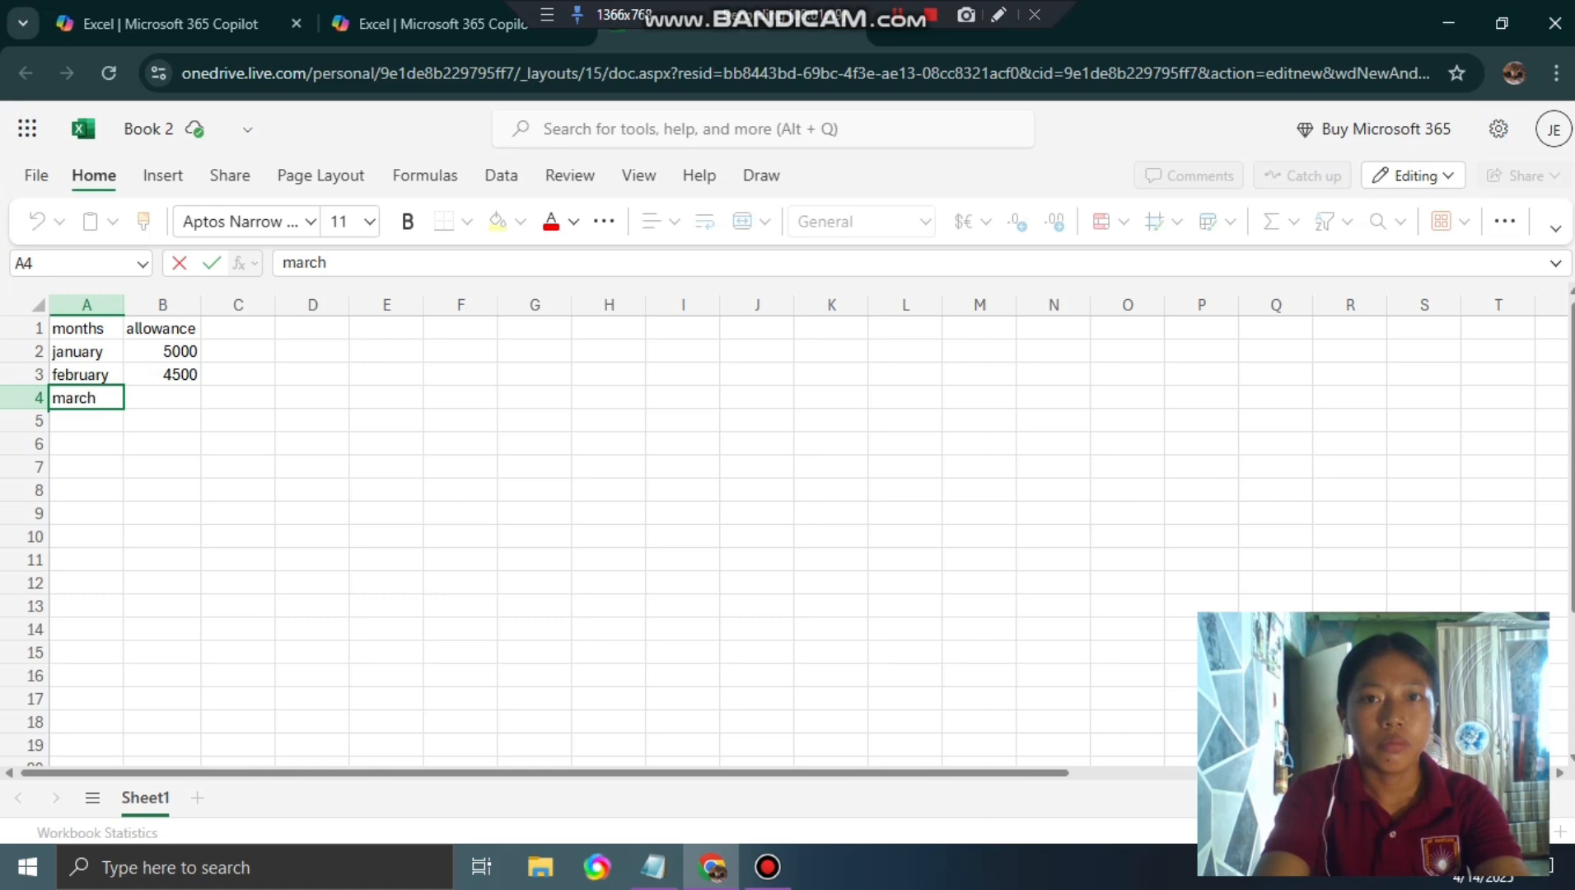
pyautogui.press('Tab')
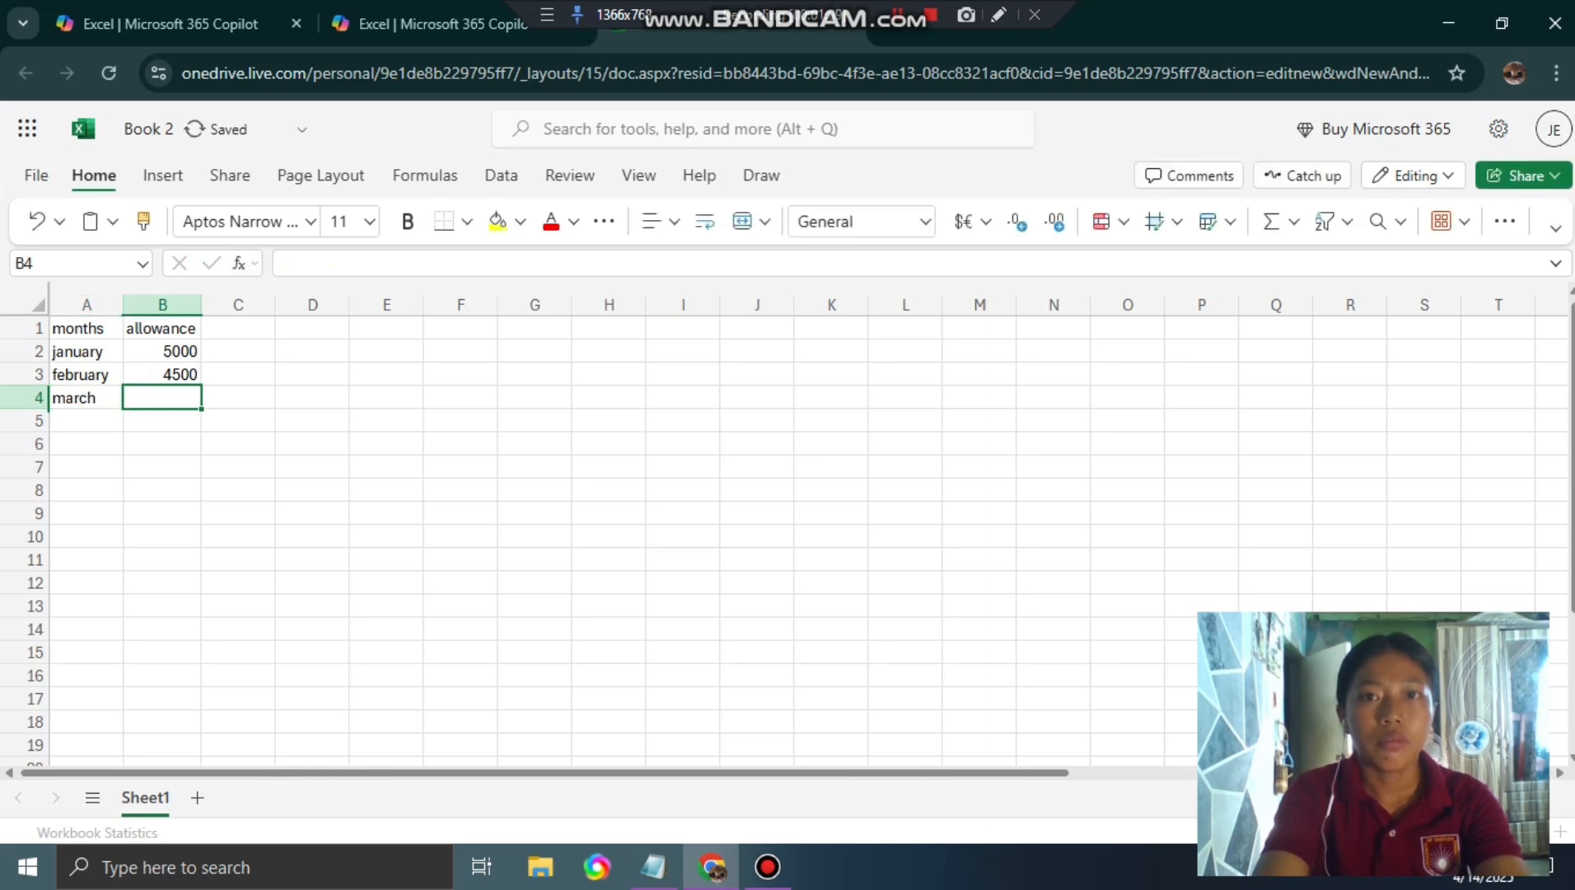
pyautogui.write('4900')
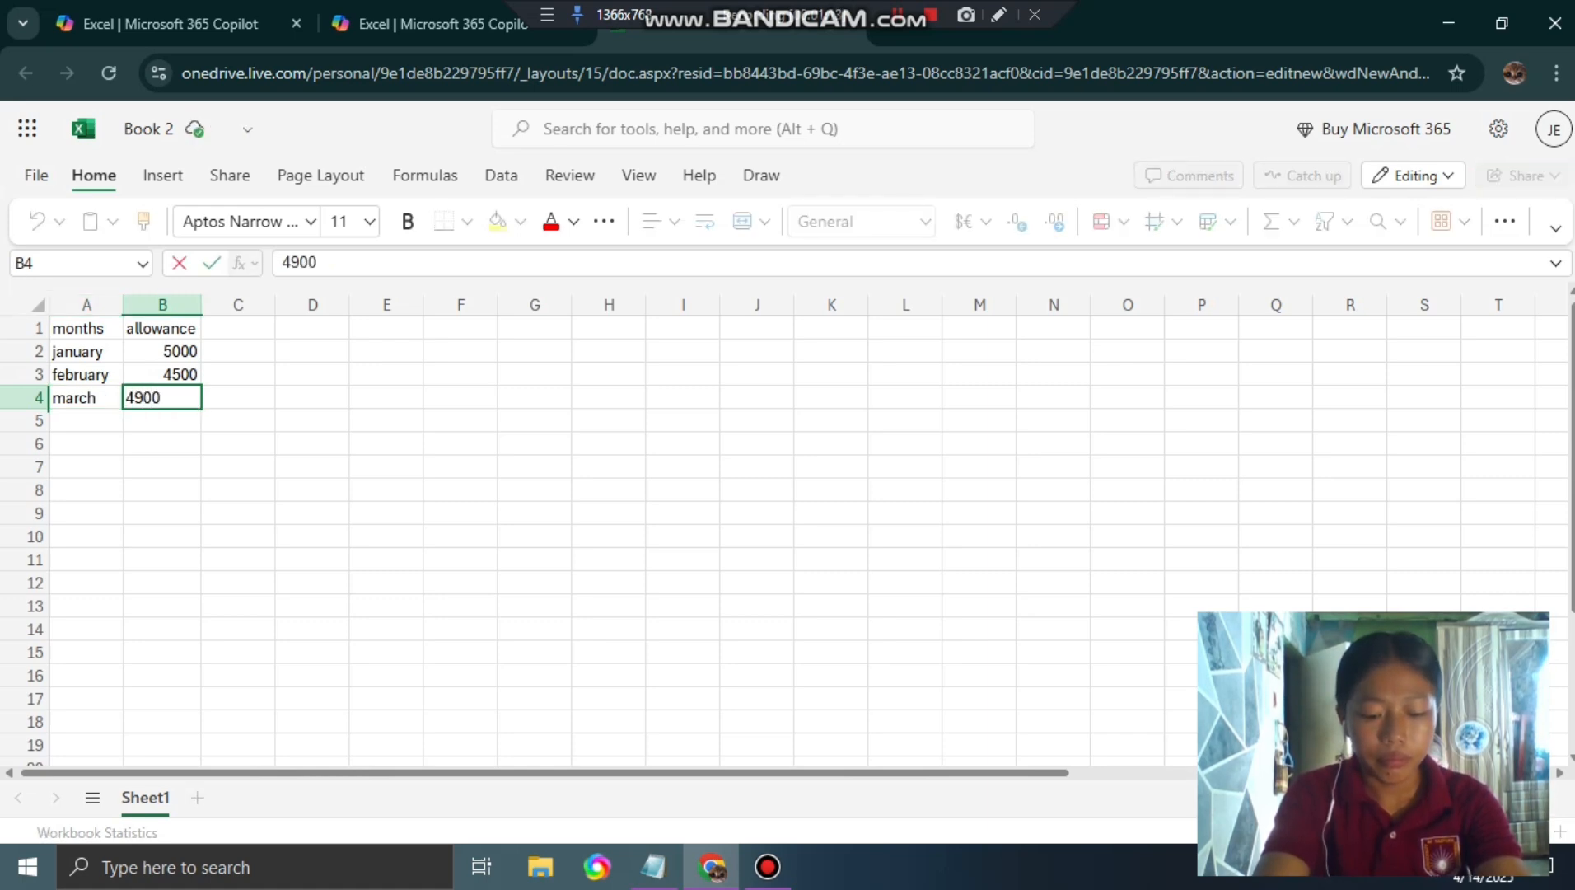
pyautogui.press('Left')
pyautogui.press('Down')
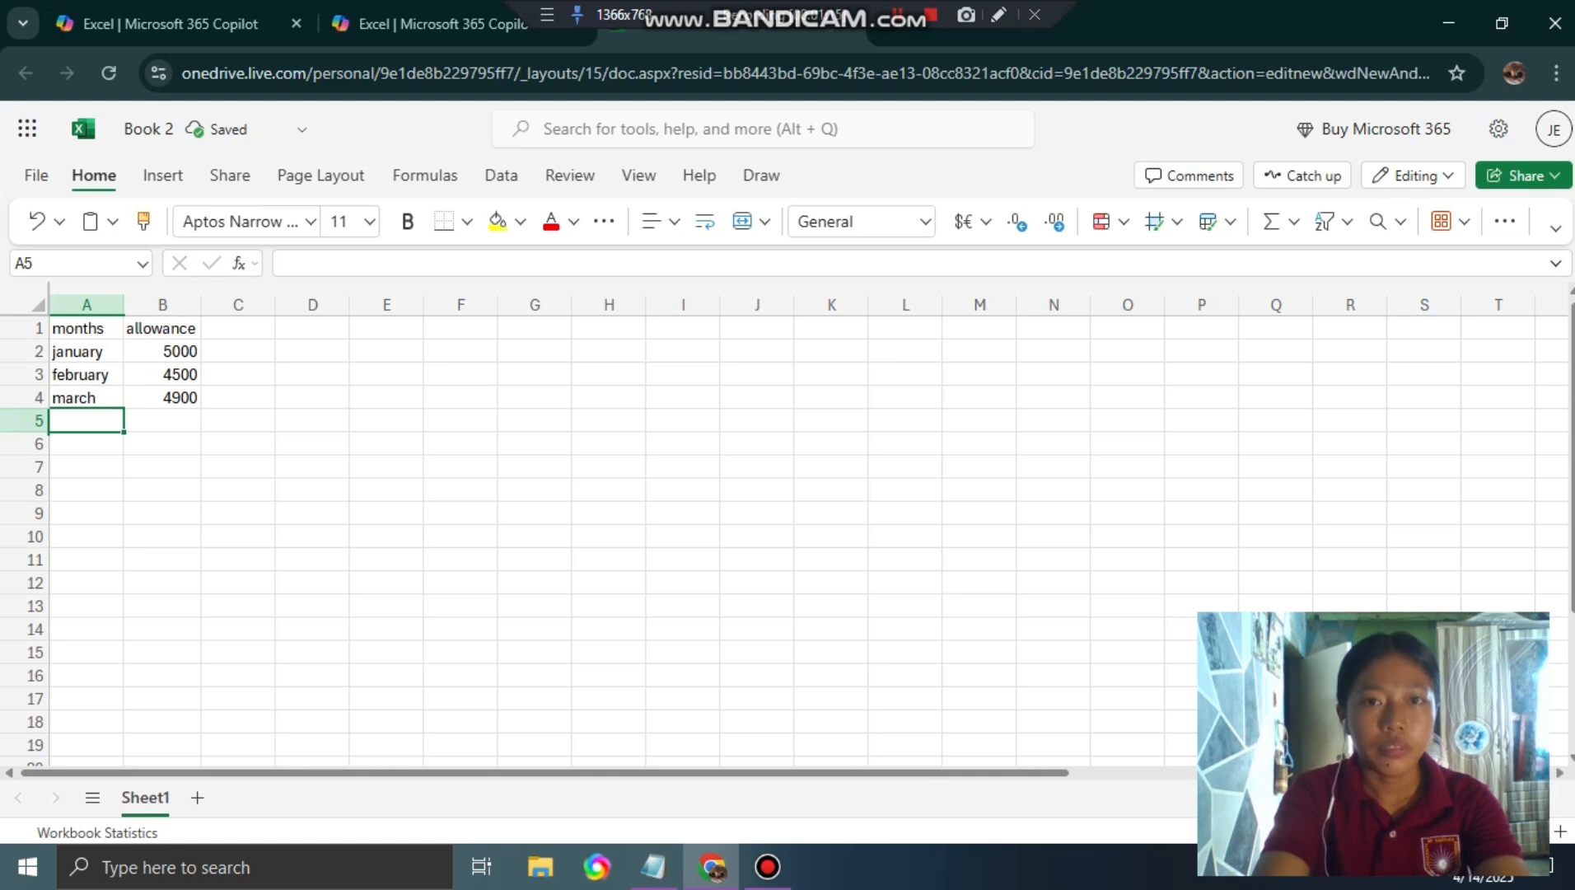
pyautogui.write('apri')
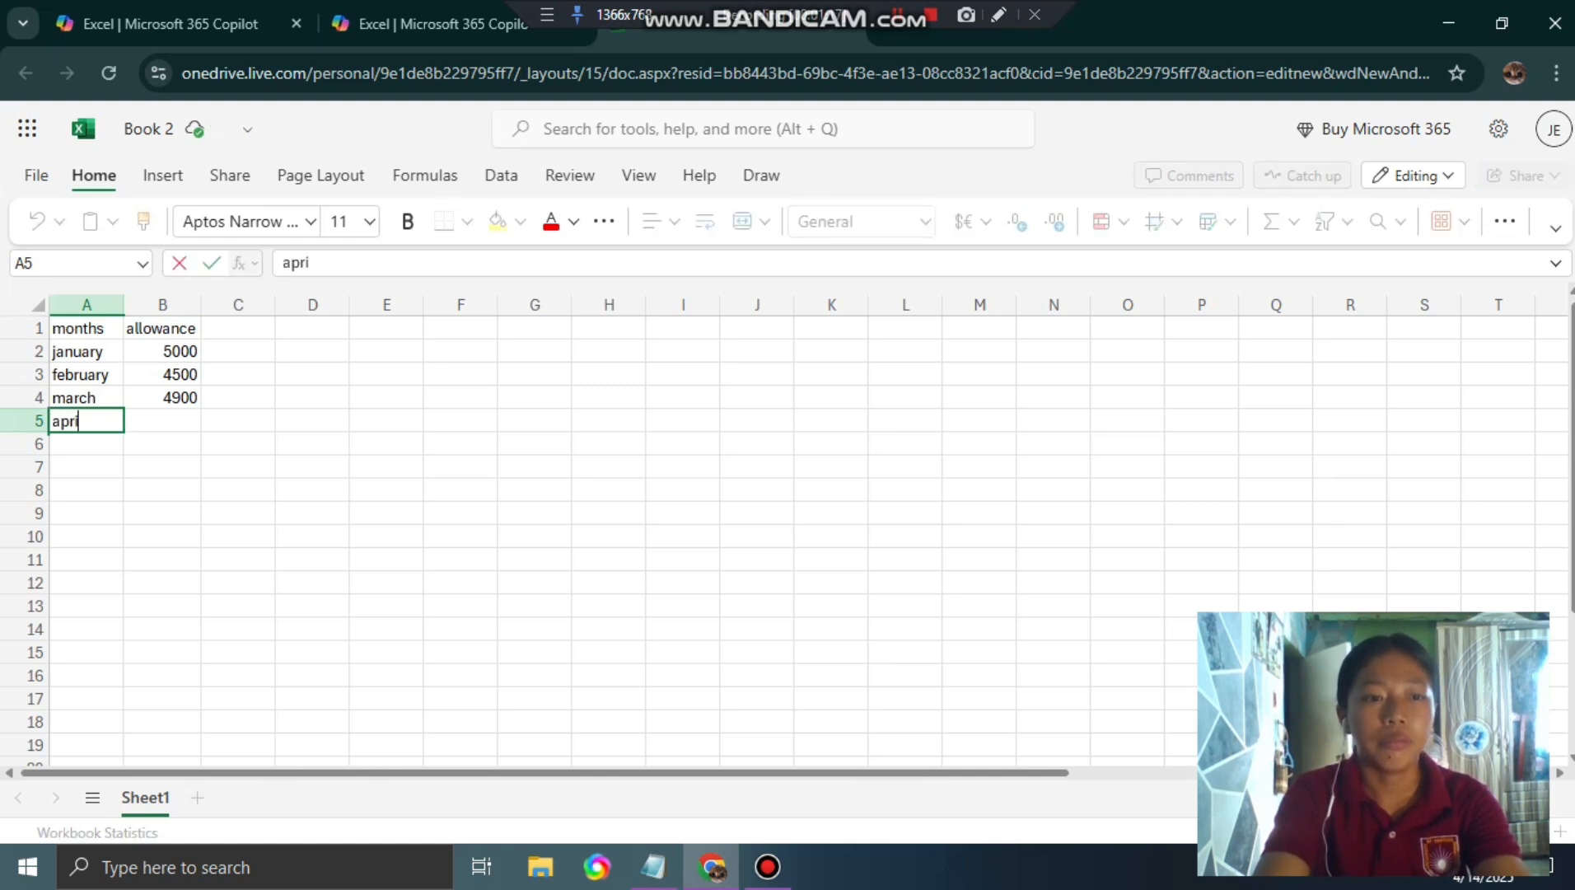
pyautogui.write('l')
# Give april an allowance of 5000 and add may with 4800
pyautogui.press('Right')
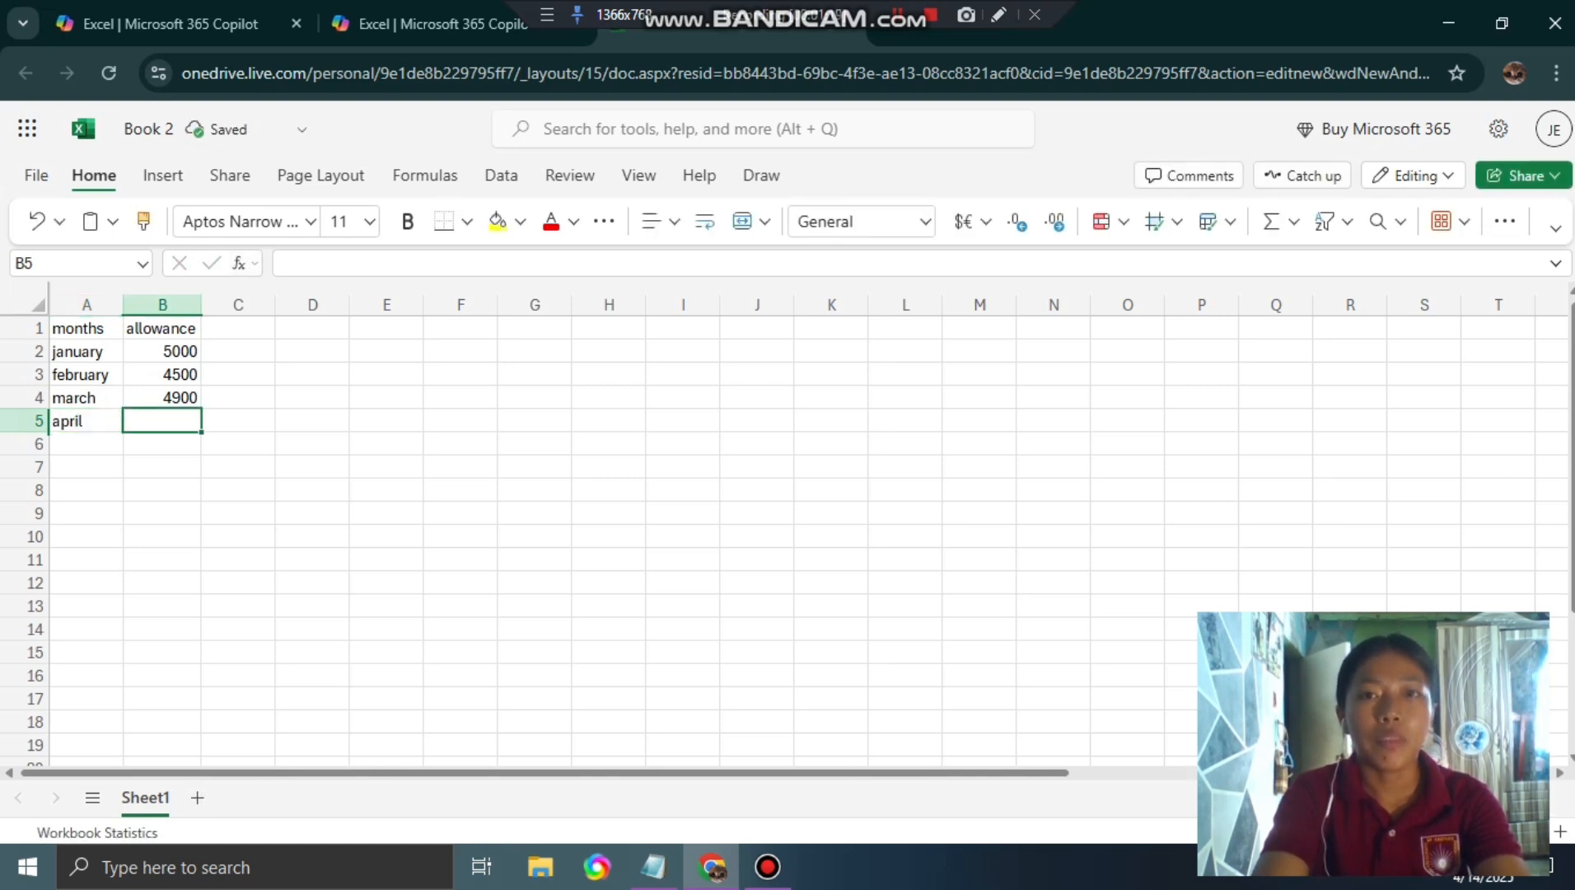
pyautogui.write('5')
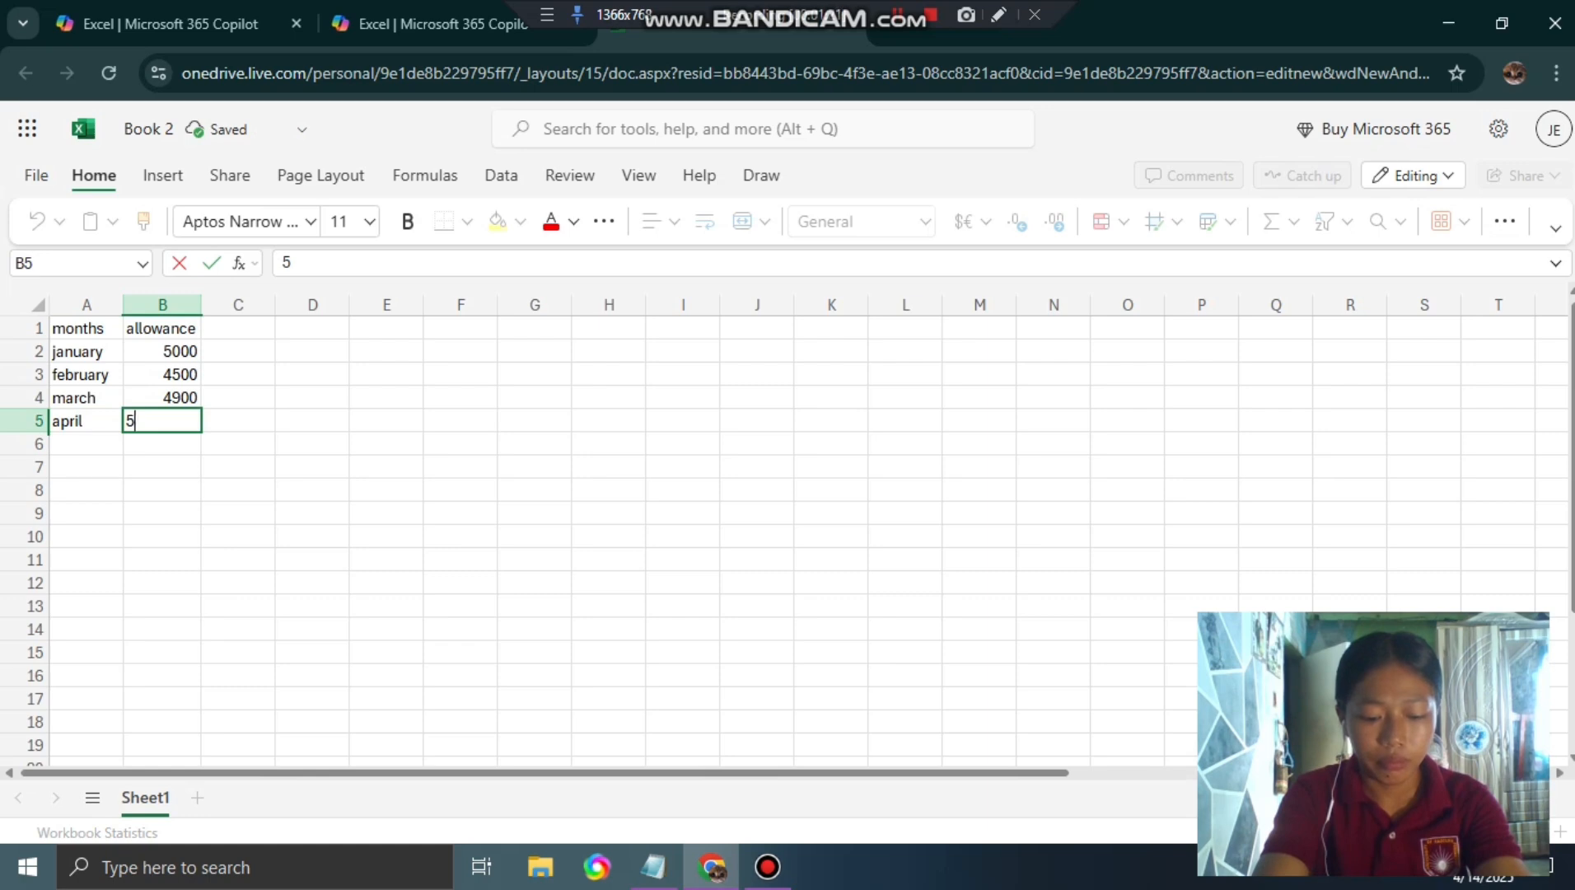
pyautogui.write('000')
pyautogui.press('Left')
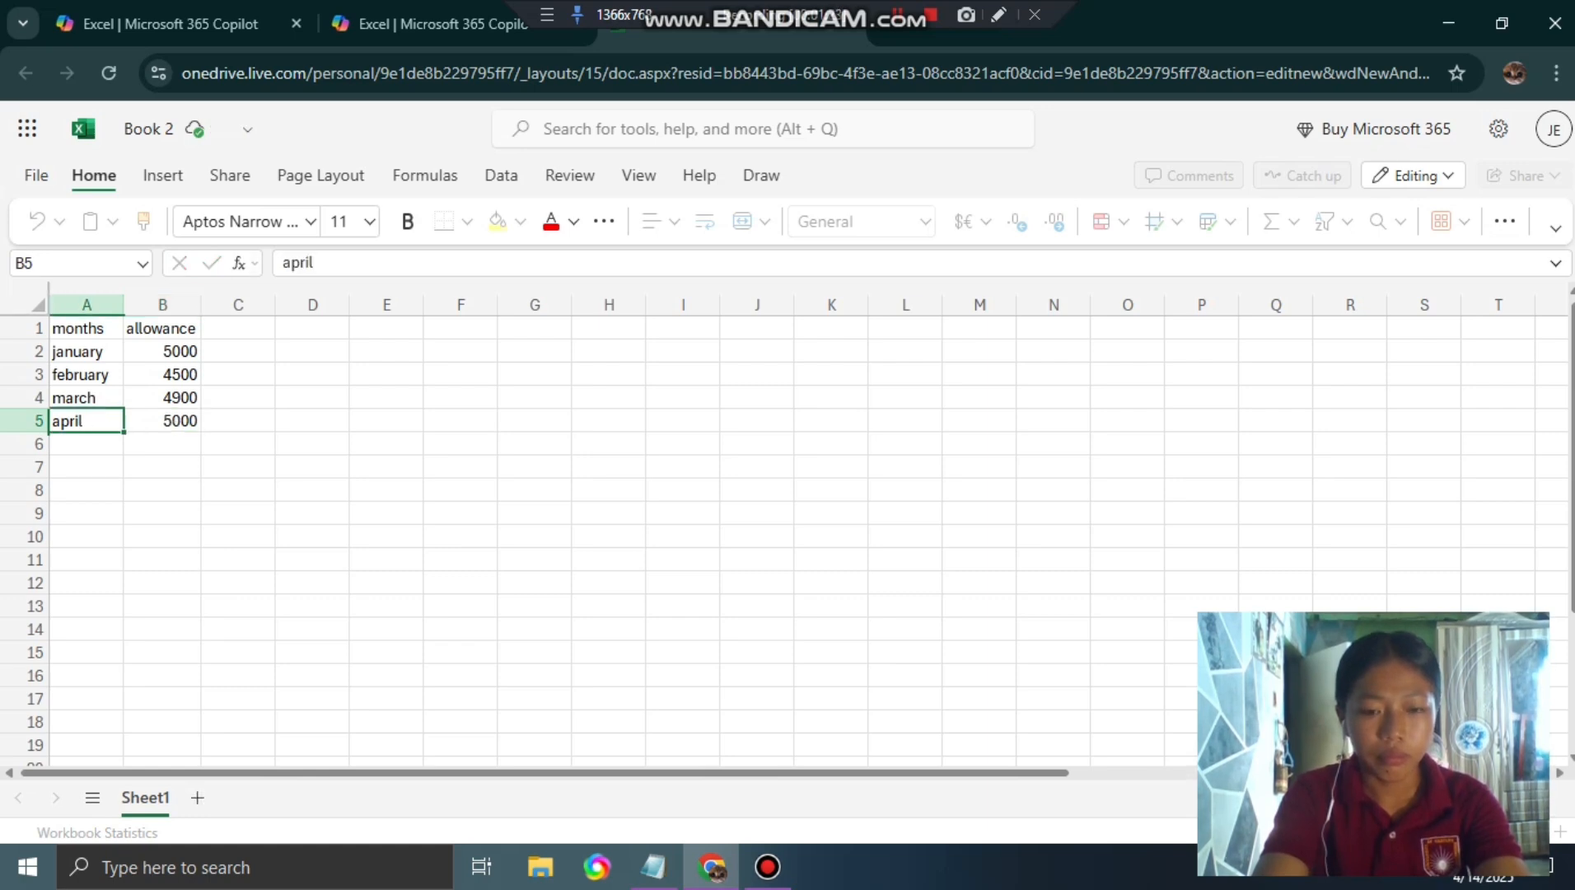
pyautogui.press('Down')
pyautogui.write('may')
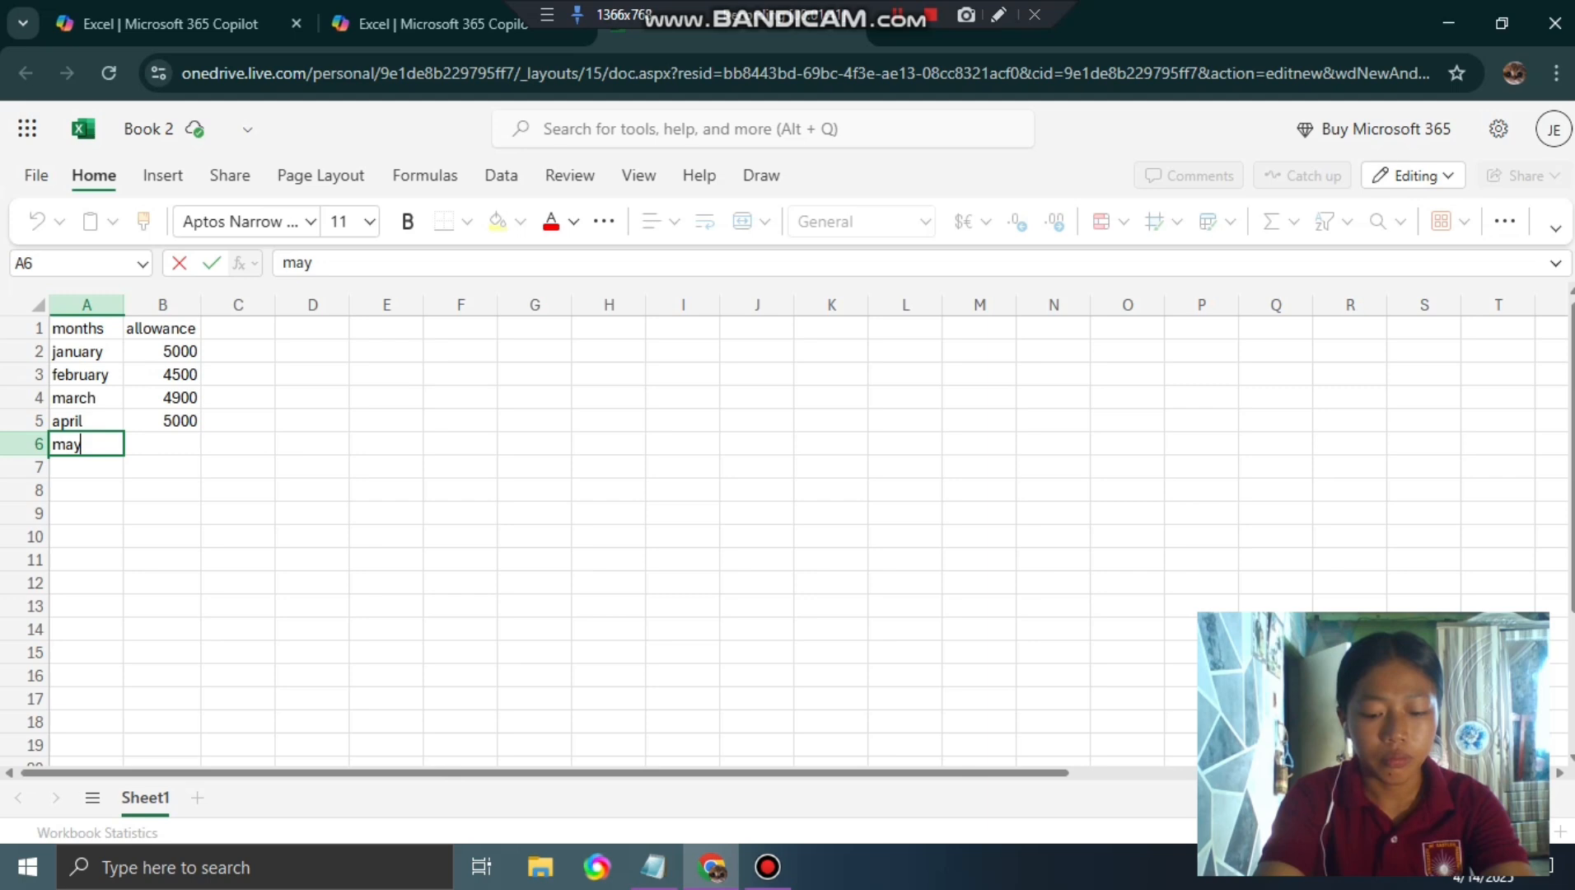
pyautogui.press('Right')
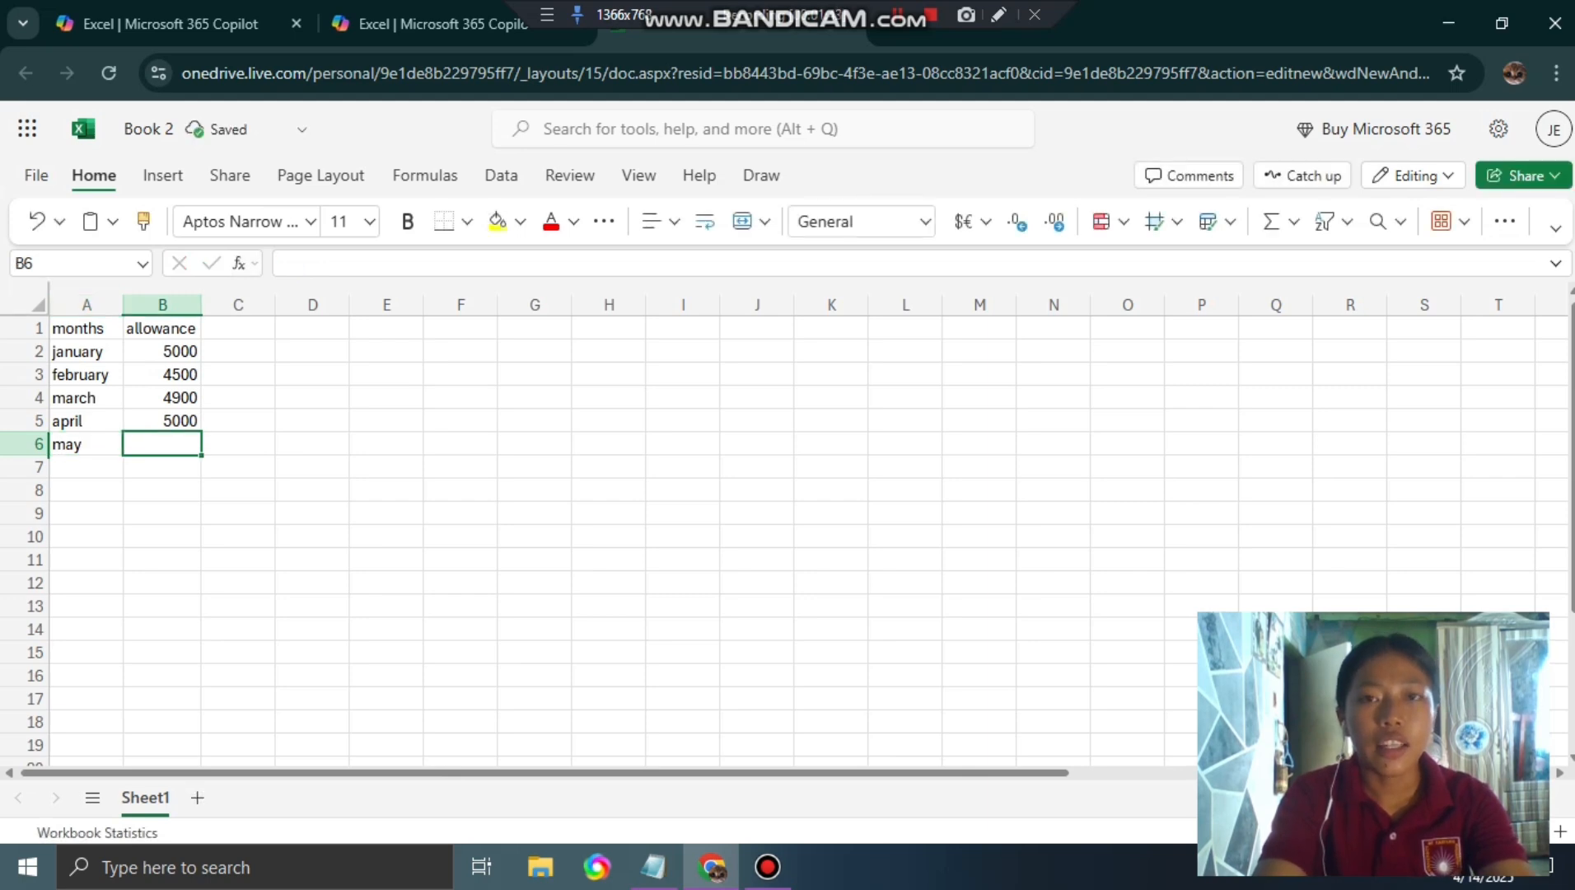
pyautogui.write('480')
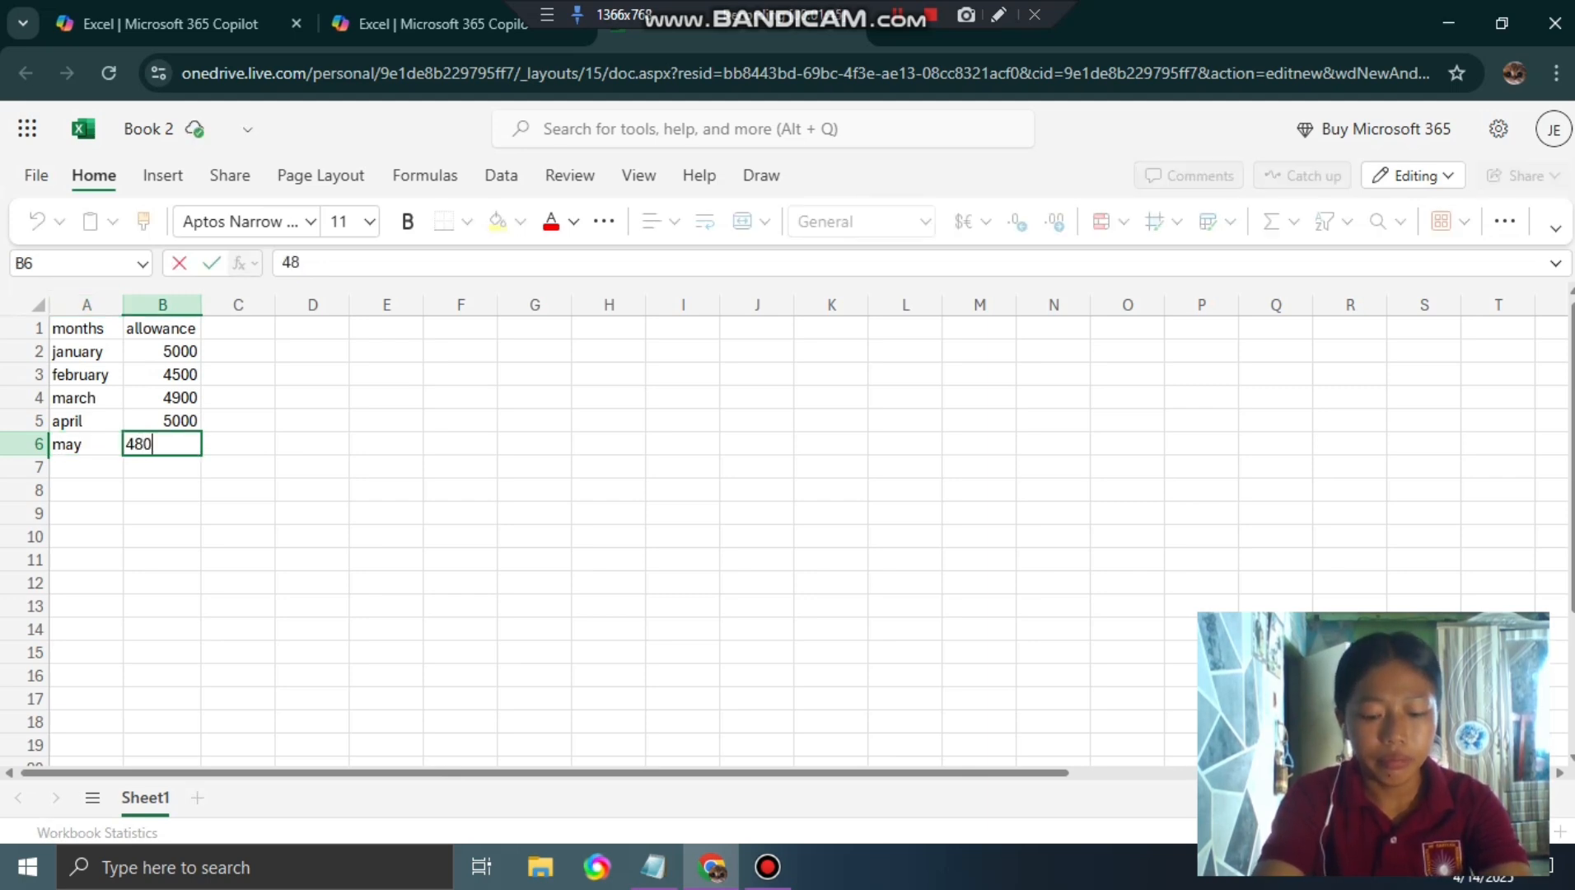
pyautogui.write('0')
pyautogui.press('Left')
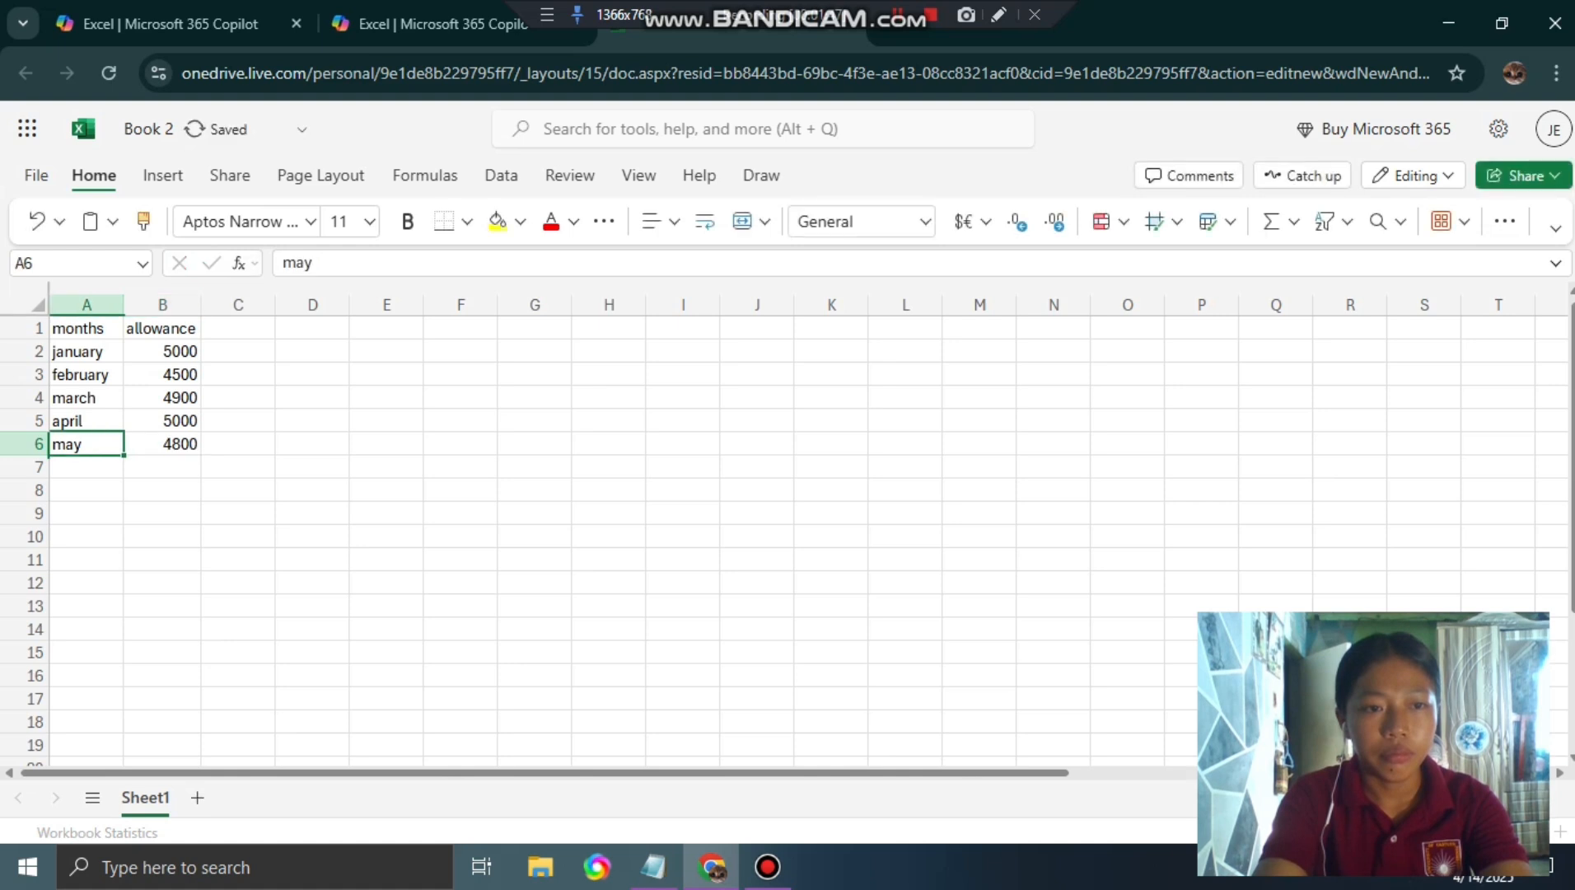
pyautogui.press('Down')
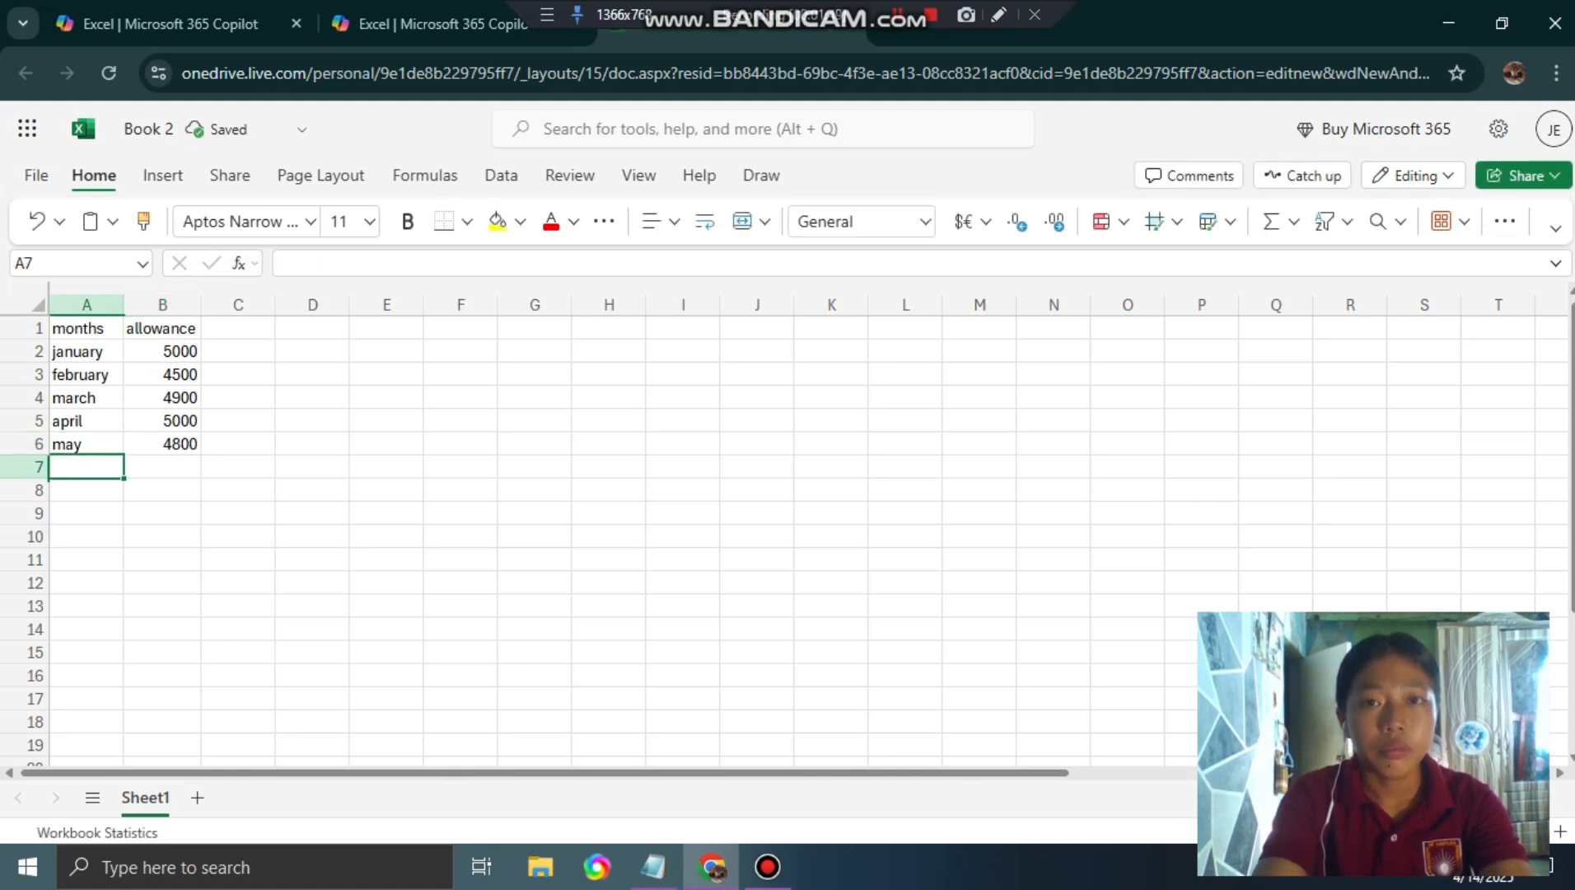
# Add june with 6000 and july with 4700
pyautogui.write('june')
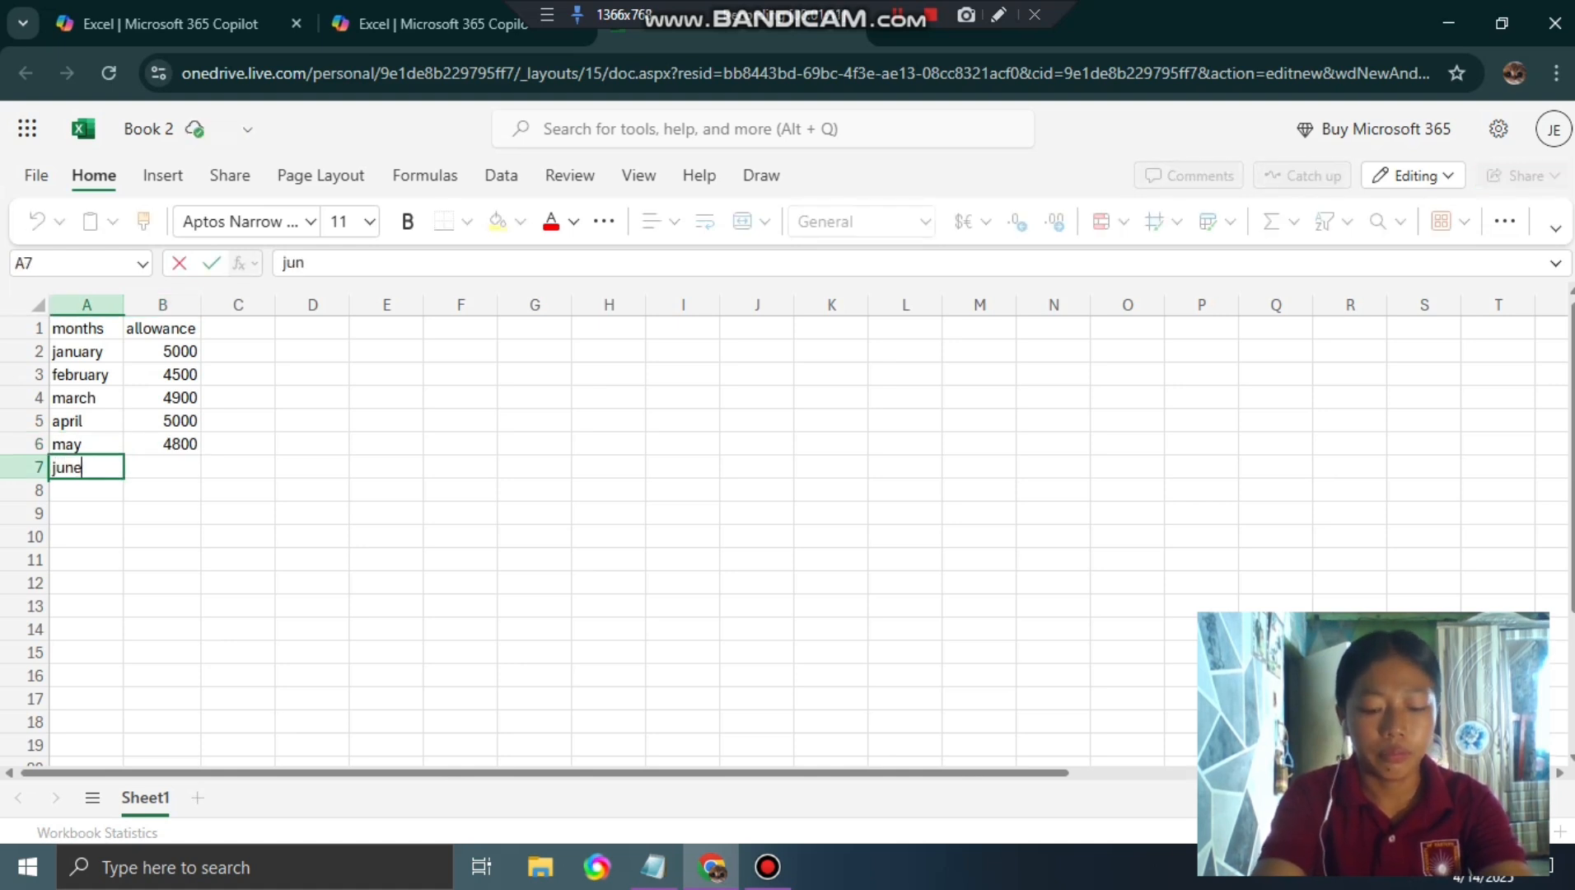
pyautogui.press('Right')
pyautogui.write('6')
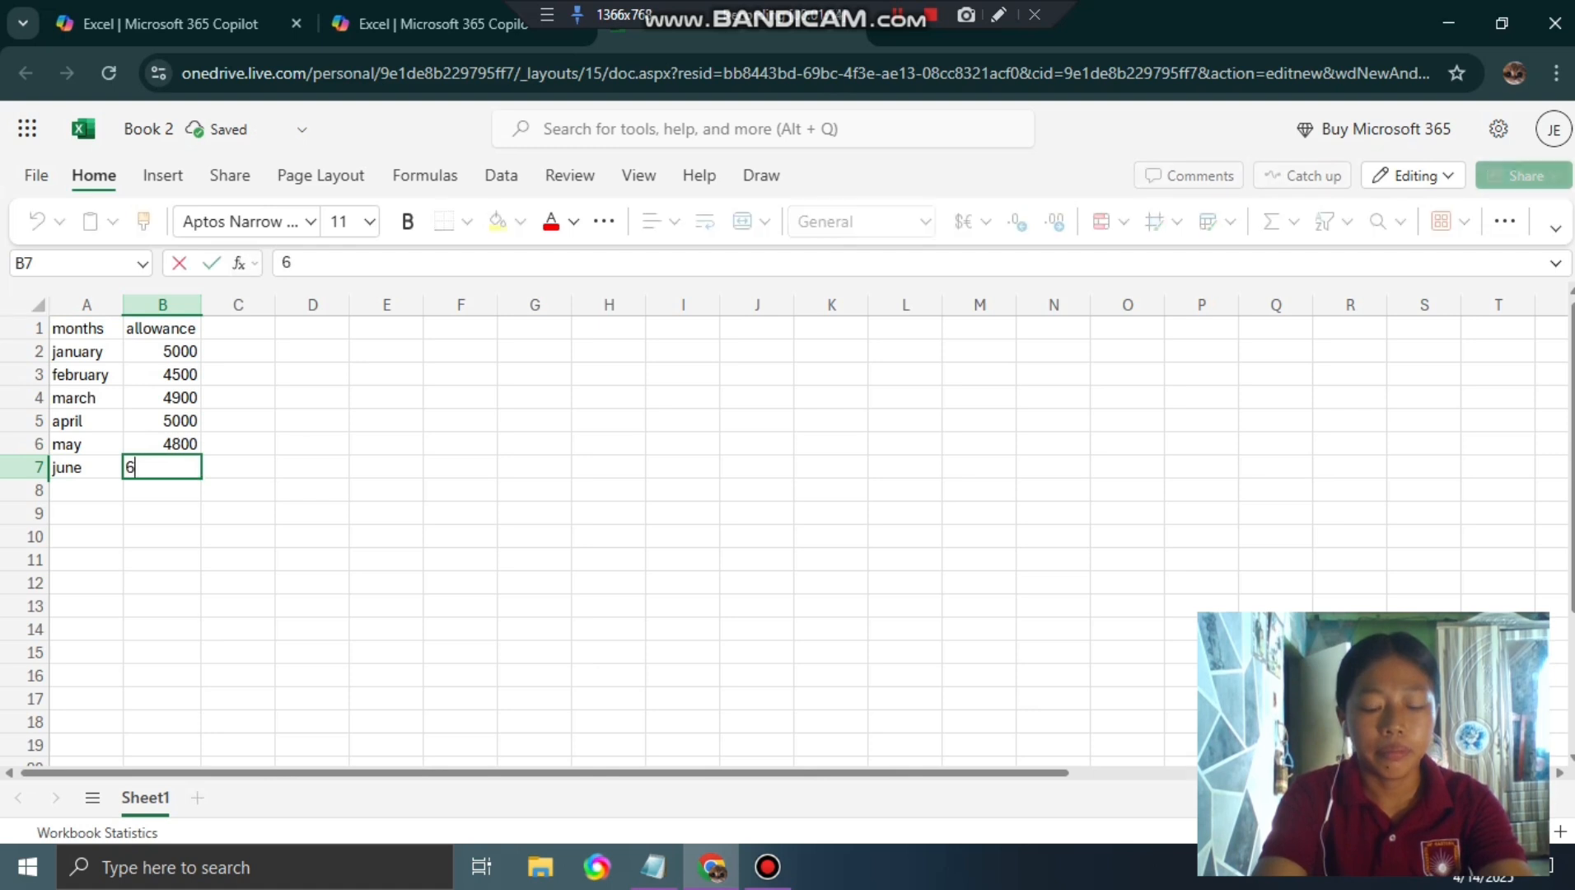
pyautogui.write('000')
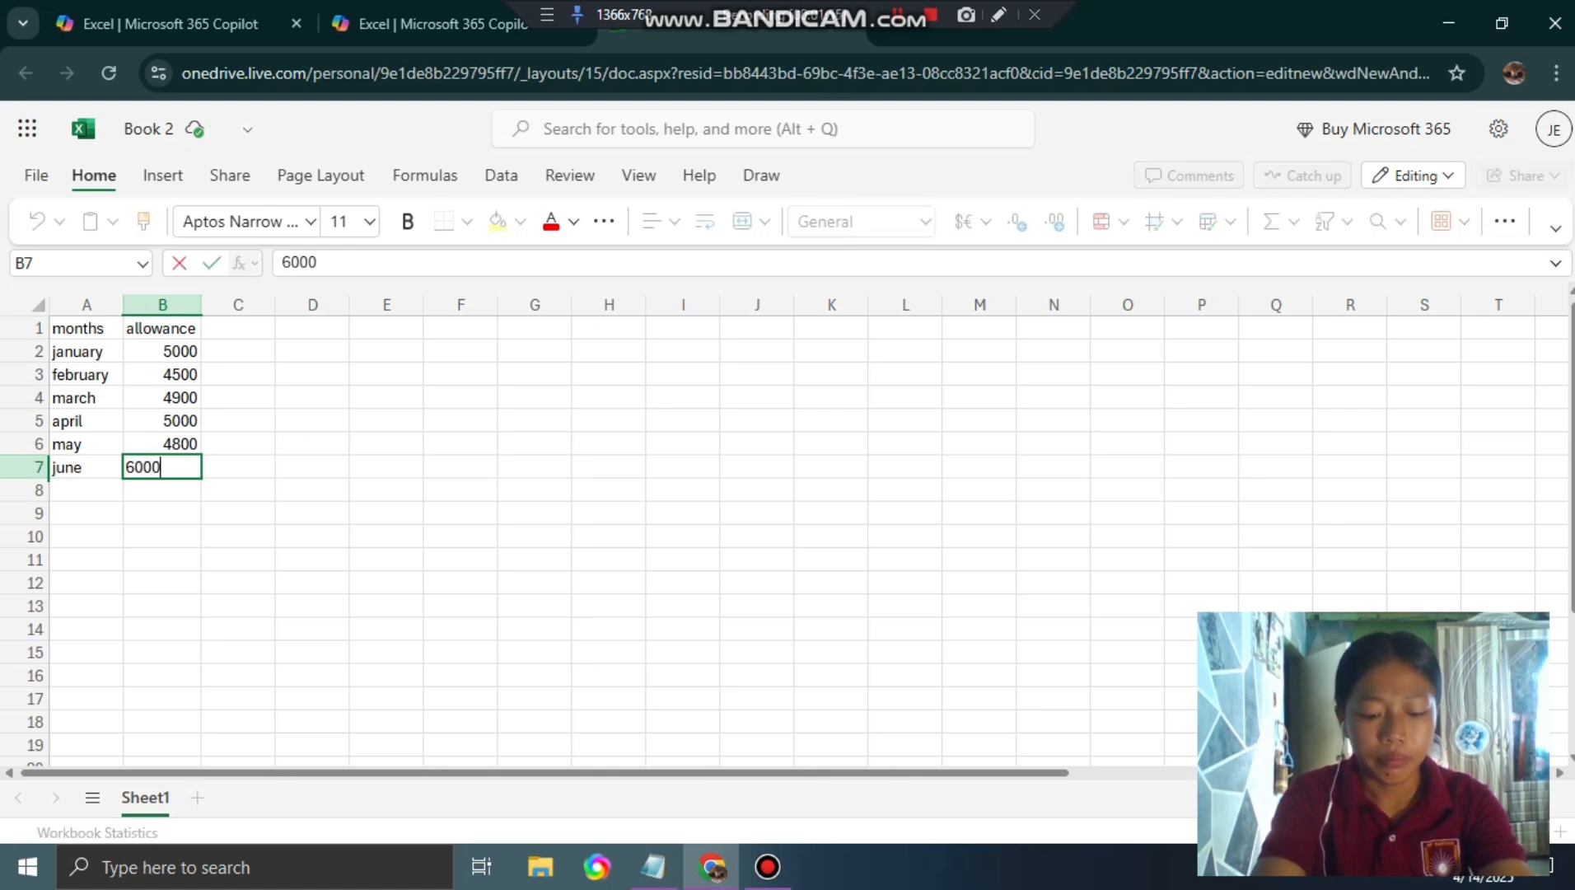
pyautogui.press('Left')
pyautogui.press('Down')
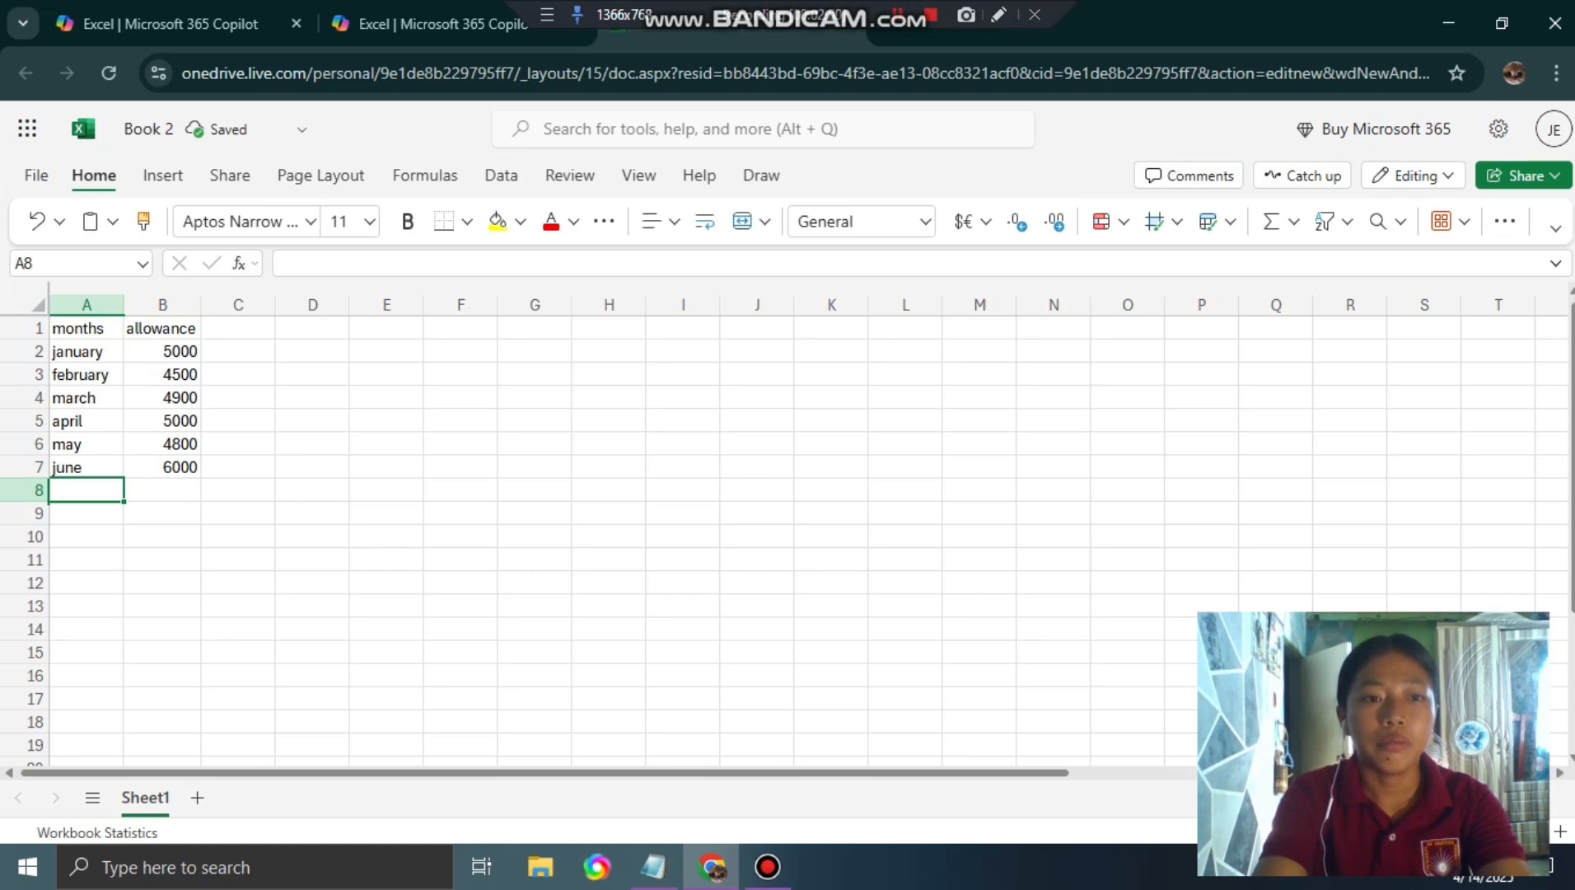
pyautogui.write('july')
pyautogui.press('Right')
pyautogui.write('4700')
pyautogui.press('Left')
pyautogui.press('Down')
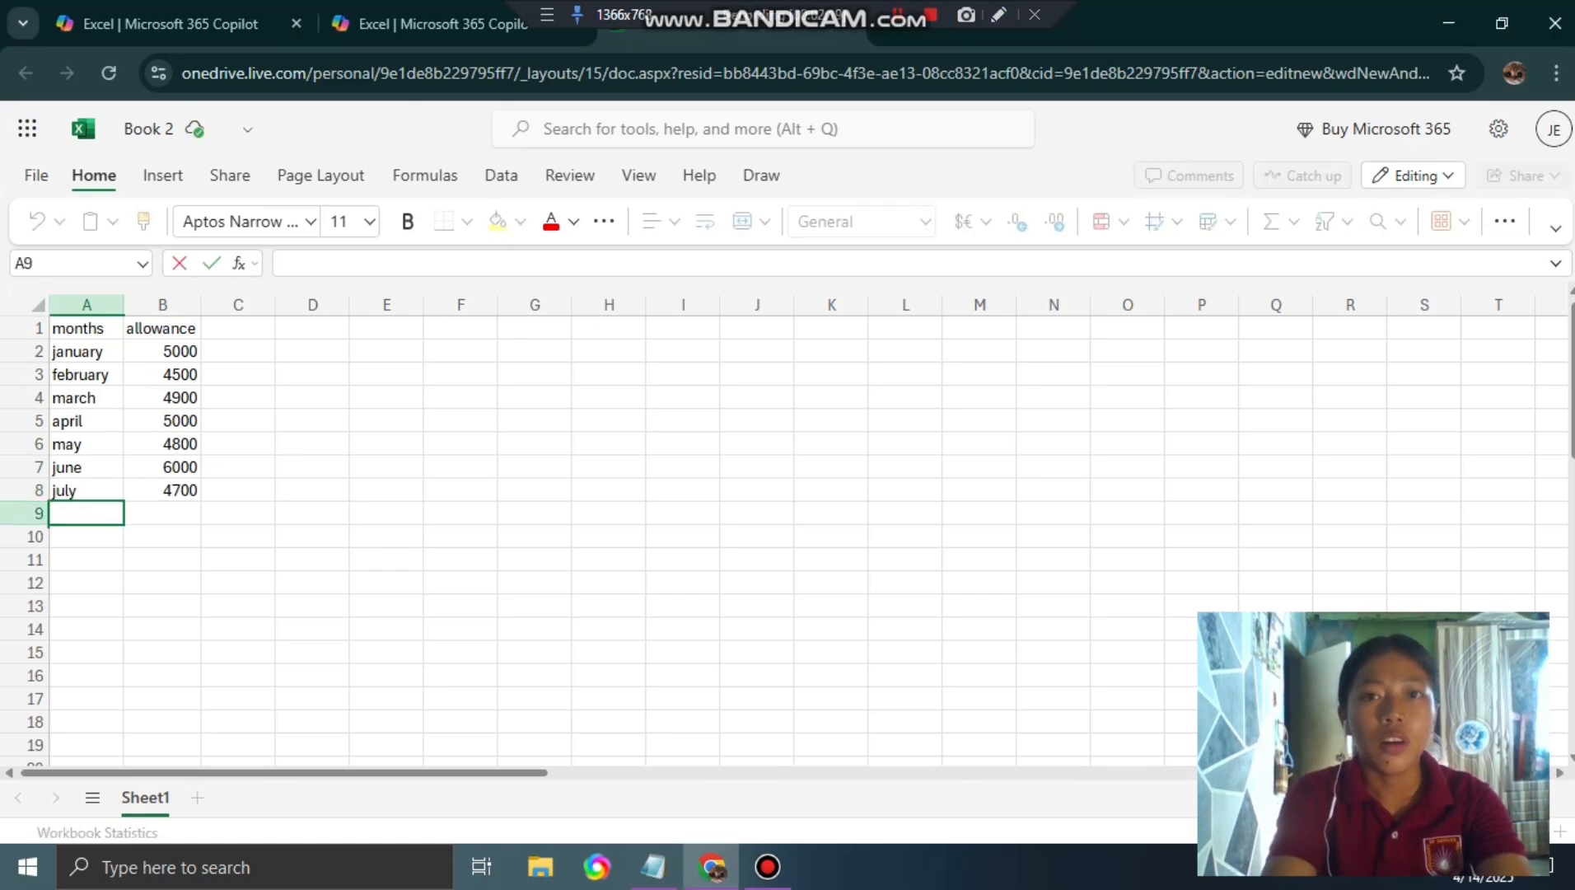
# Add august with 5500 and september with 5000
pyautogui.write('au')
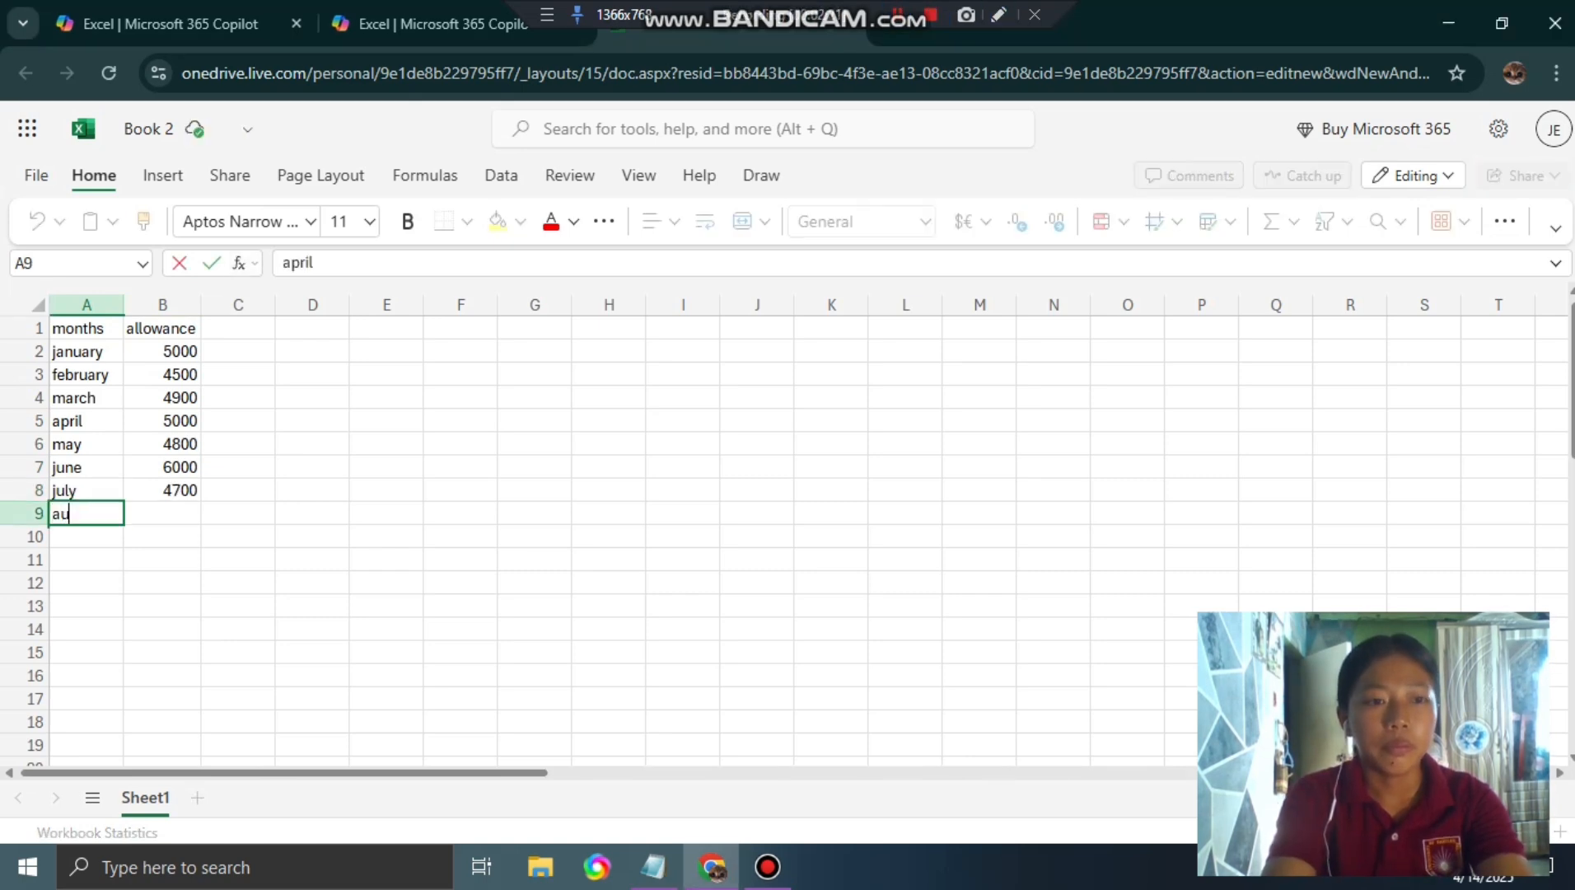
pyautogui.write('gust')
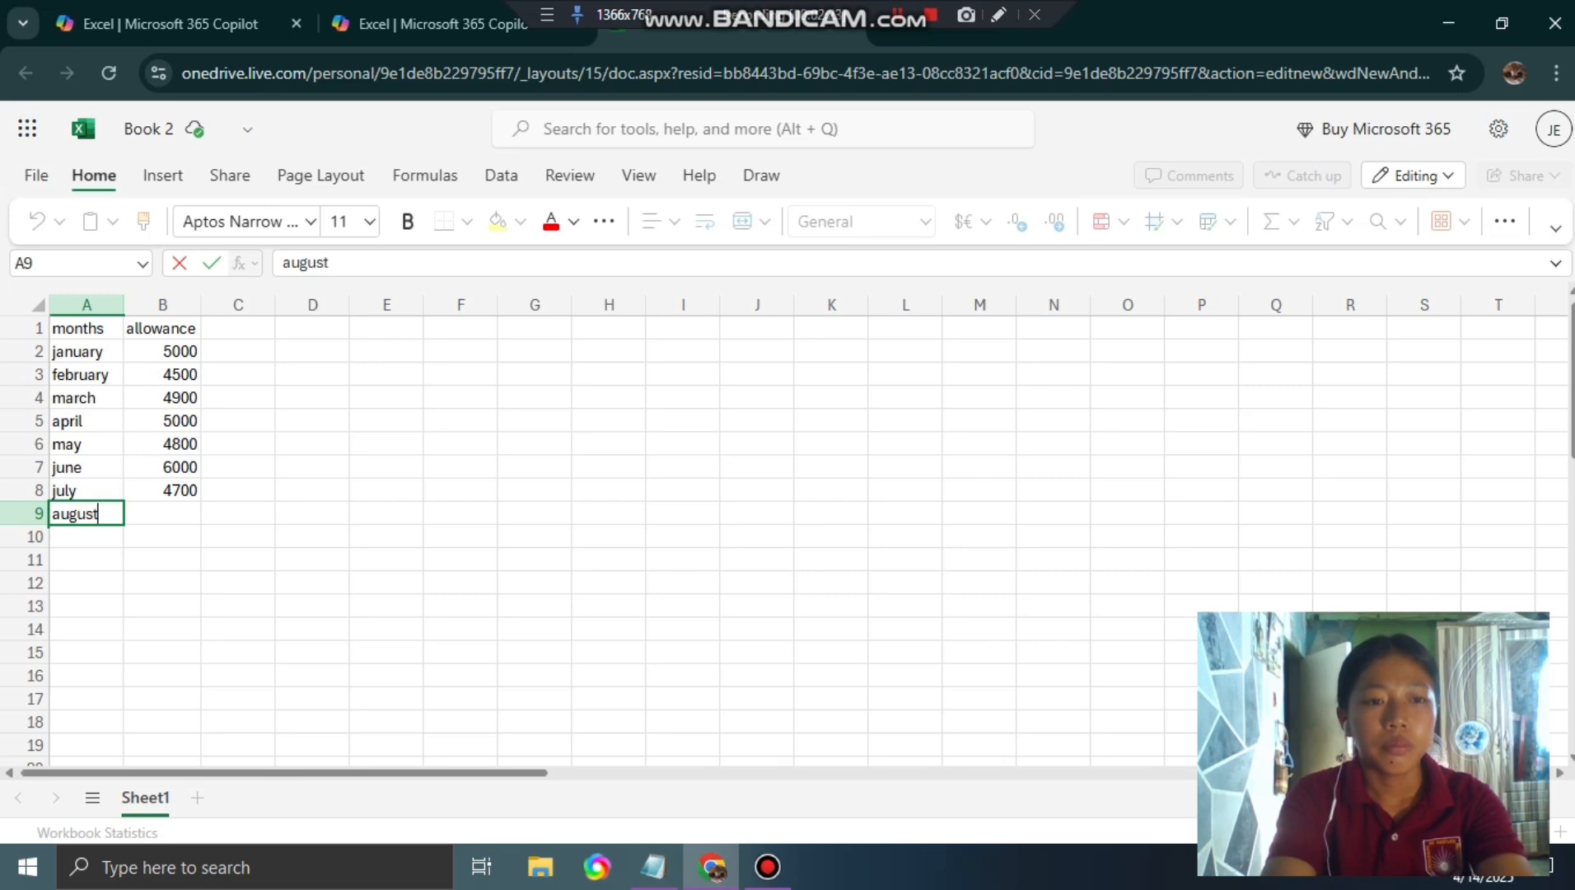
pyautogui.press('Right')
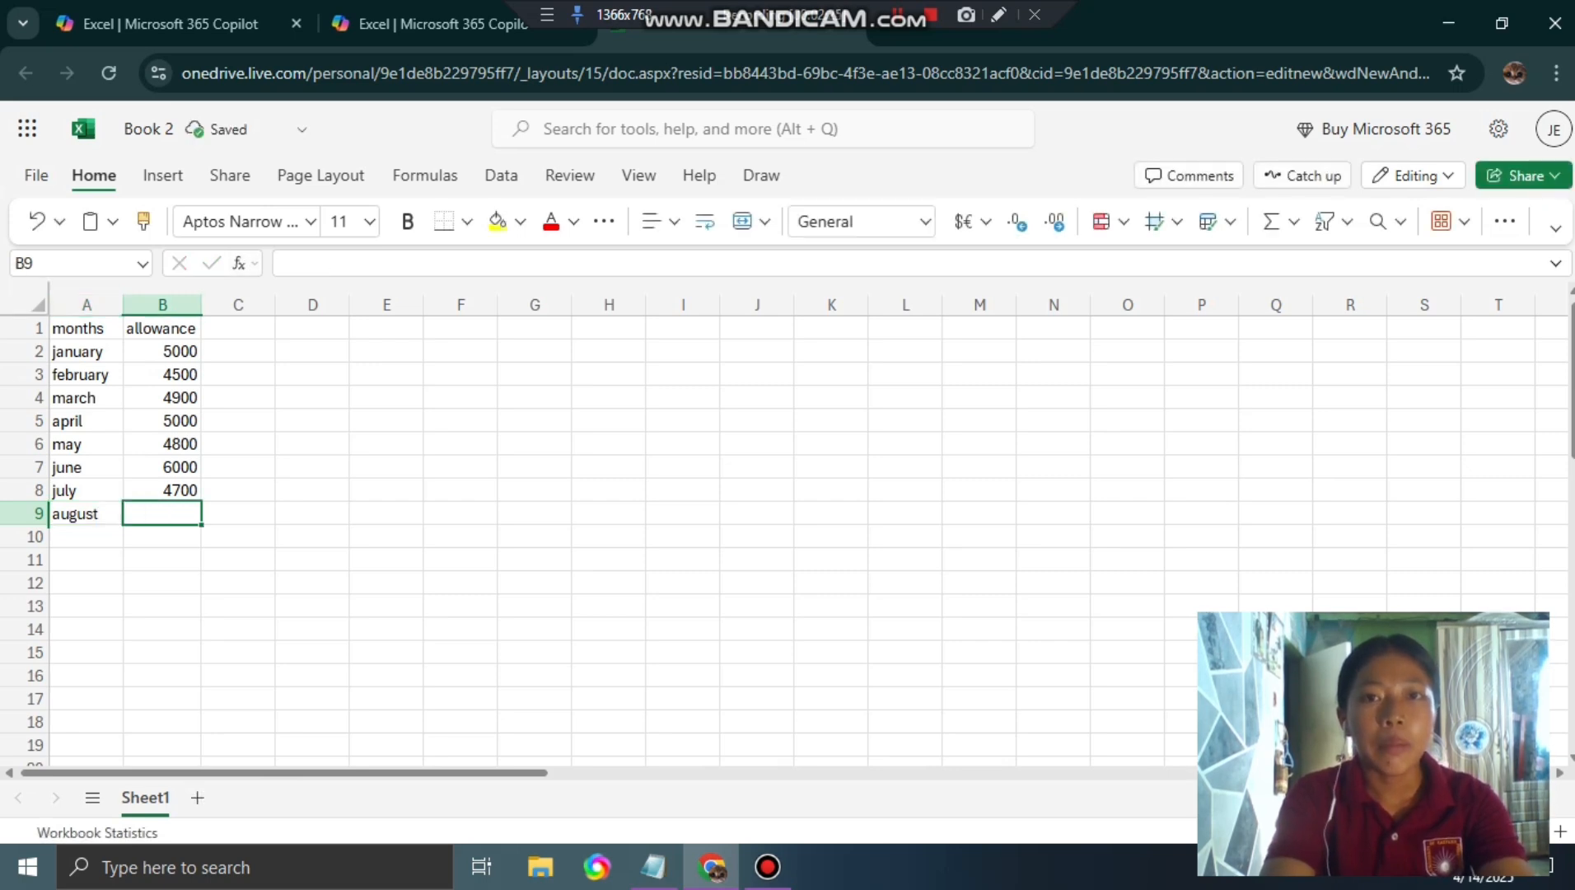
pyautogui.write('5500')
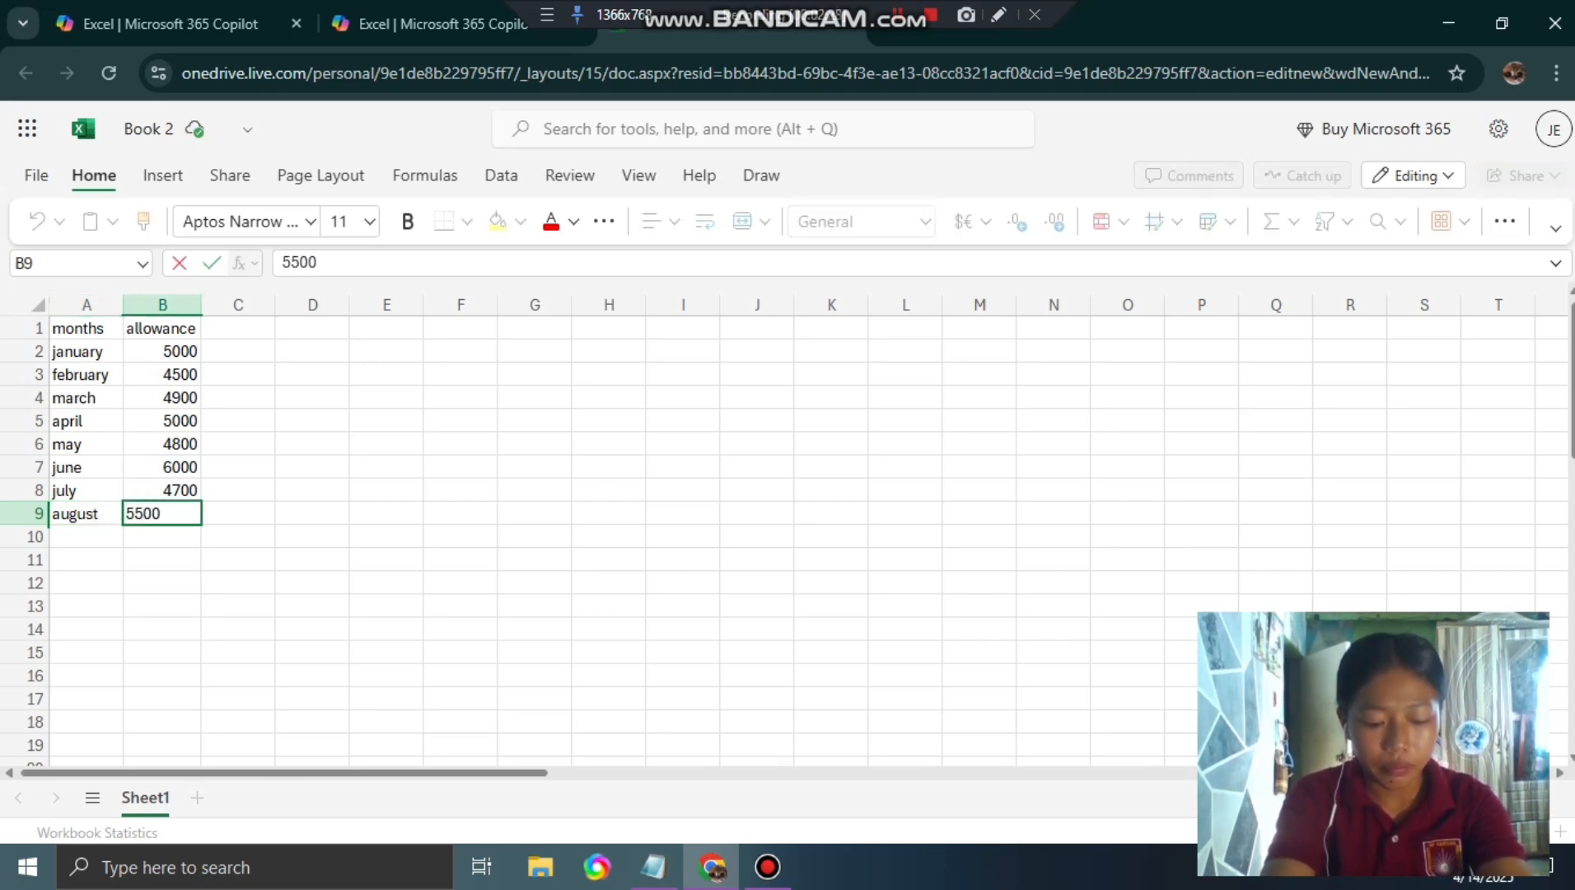
pyautogui.press('Left')
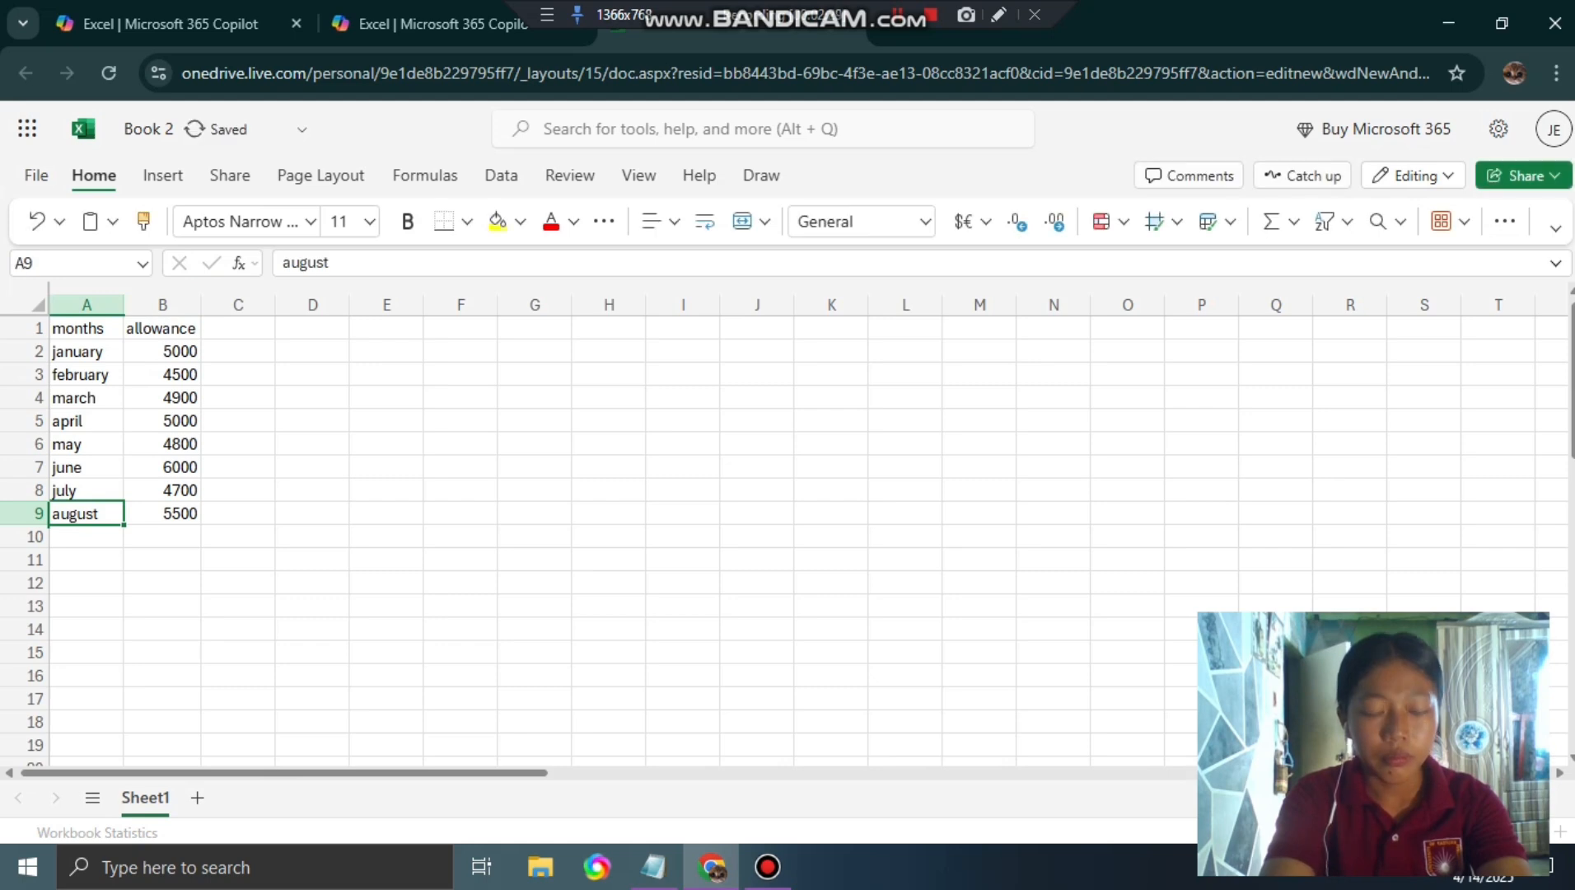
pyautogui.press('Down')
pyautogui.write('s')
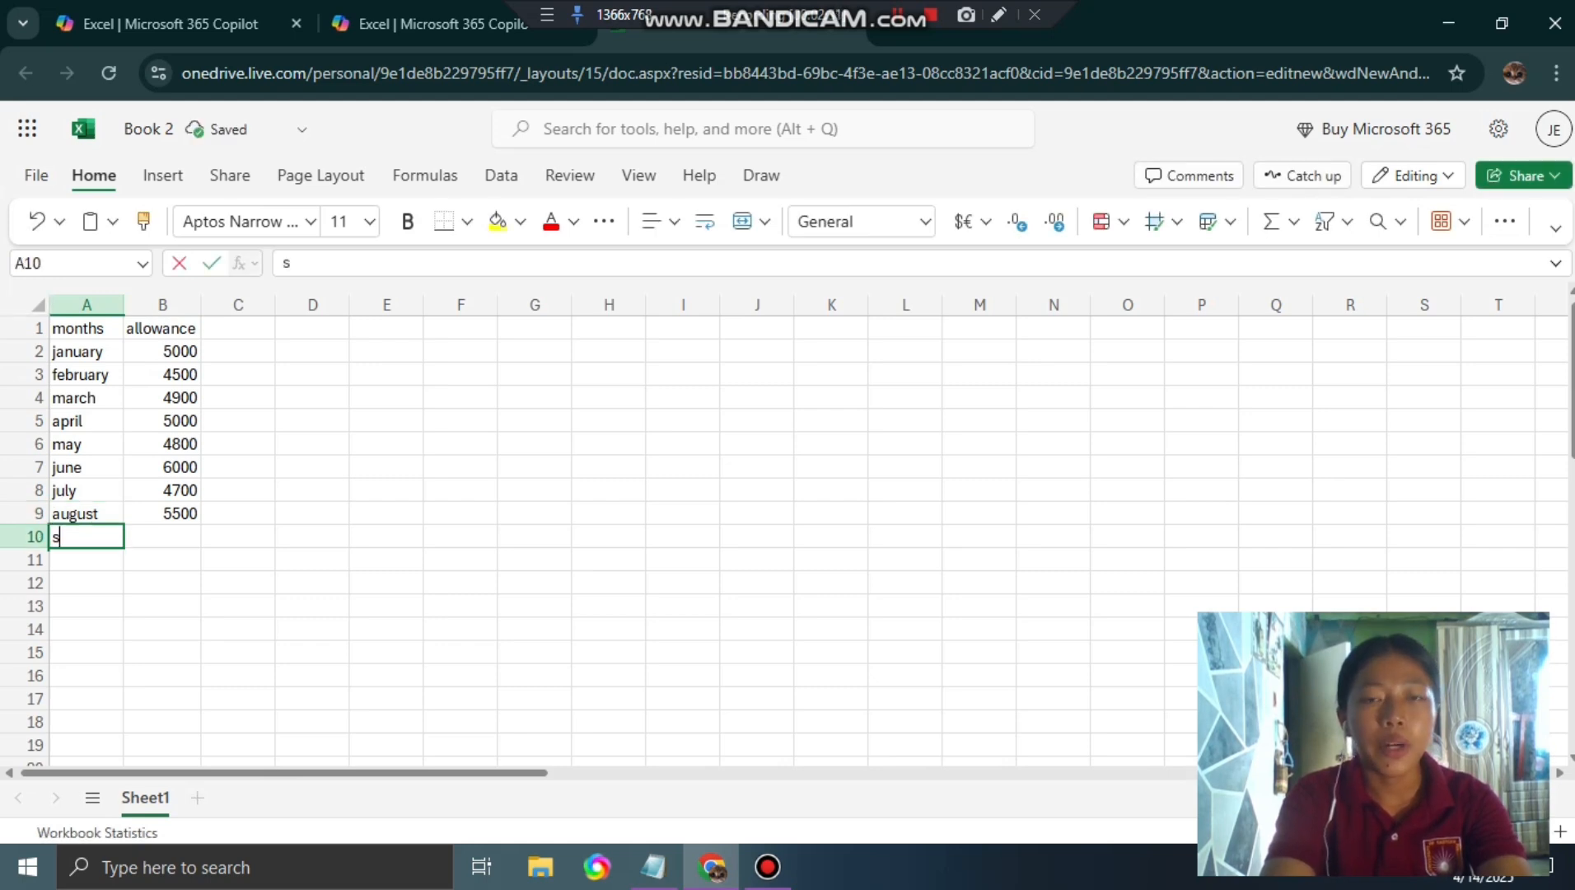
pyautogui.write('eptember')
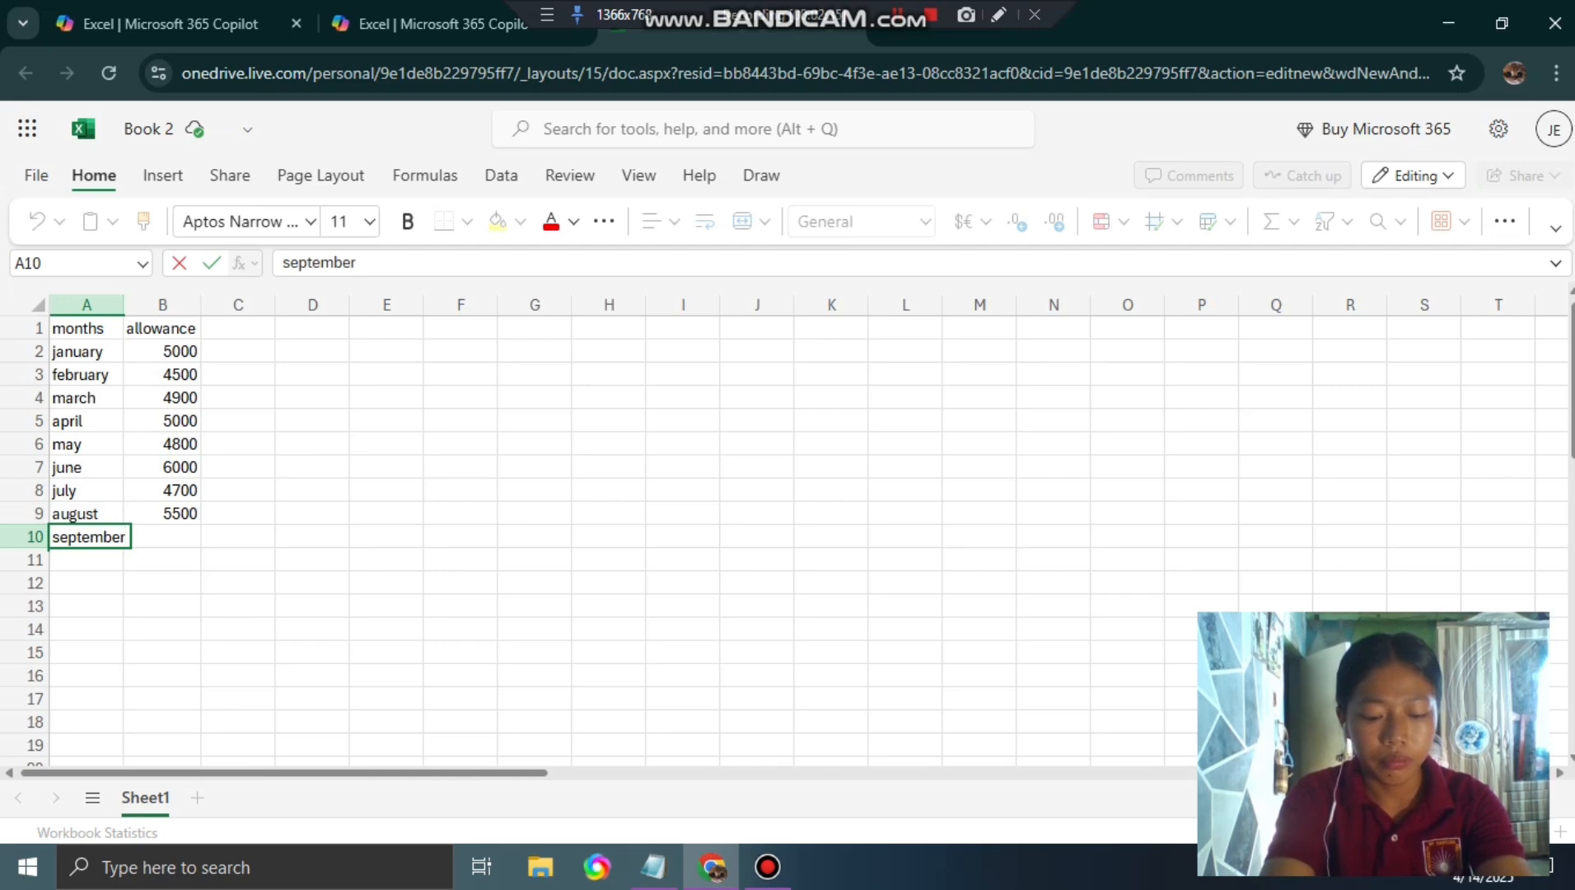
pyautogui.press('Tab')
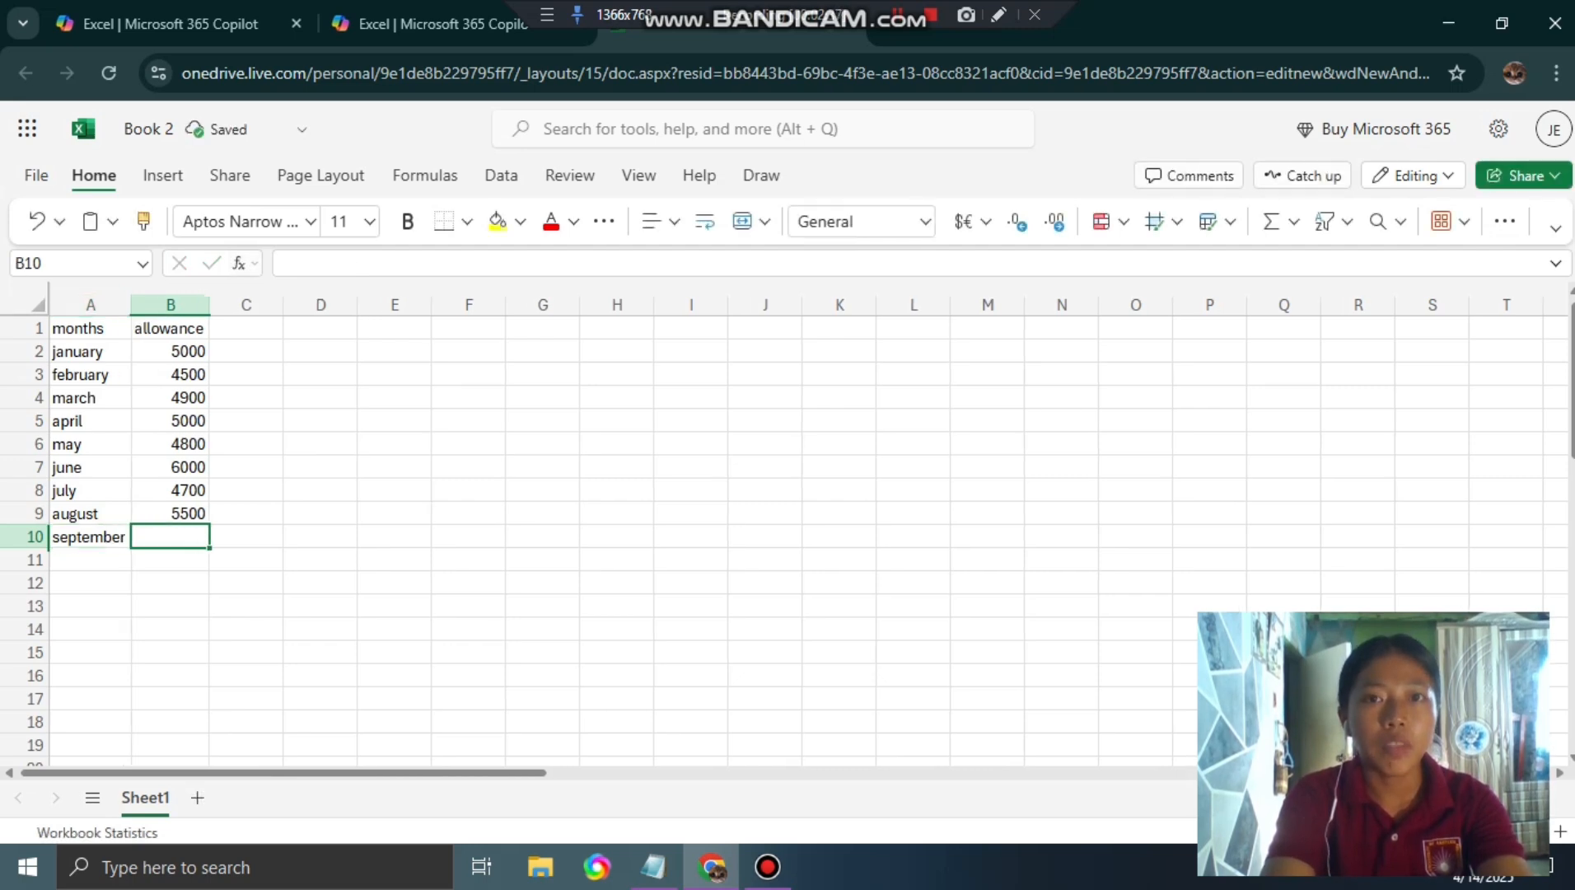
pyautogui.write('5000')
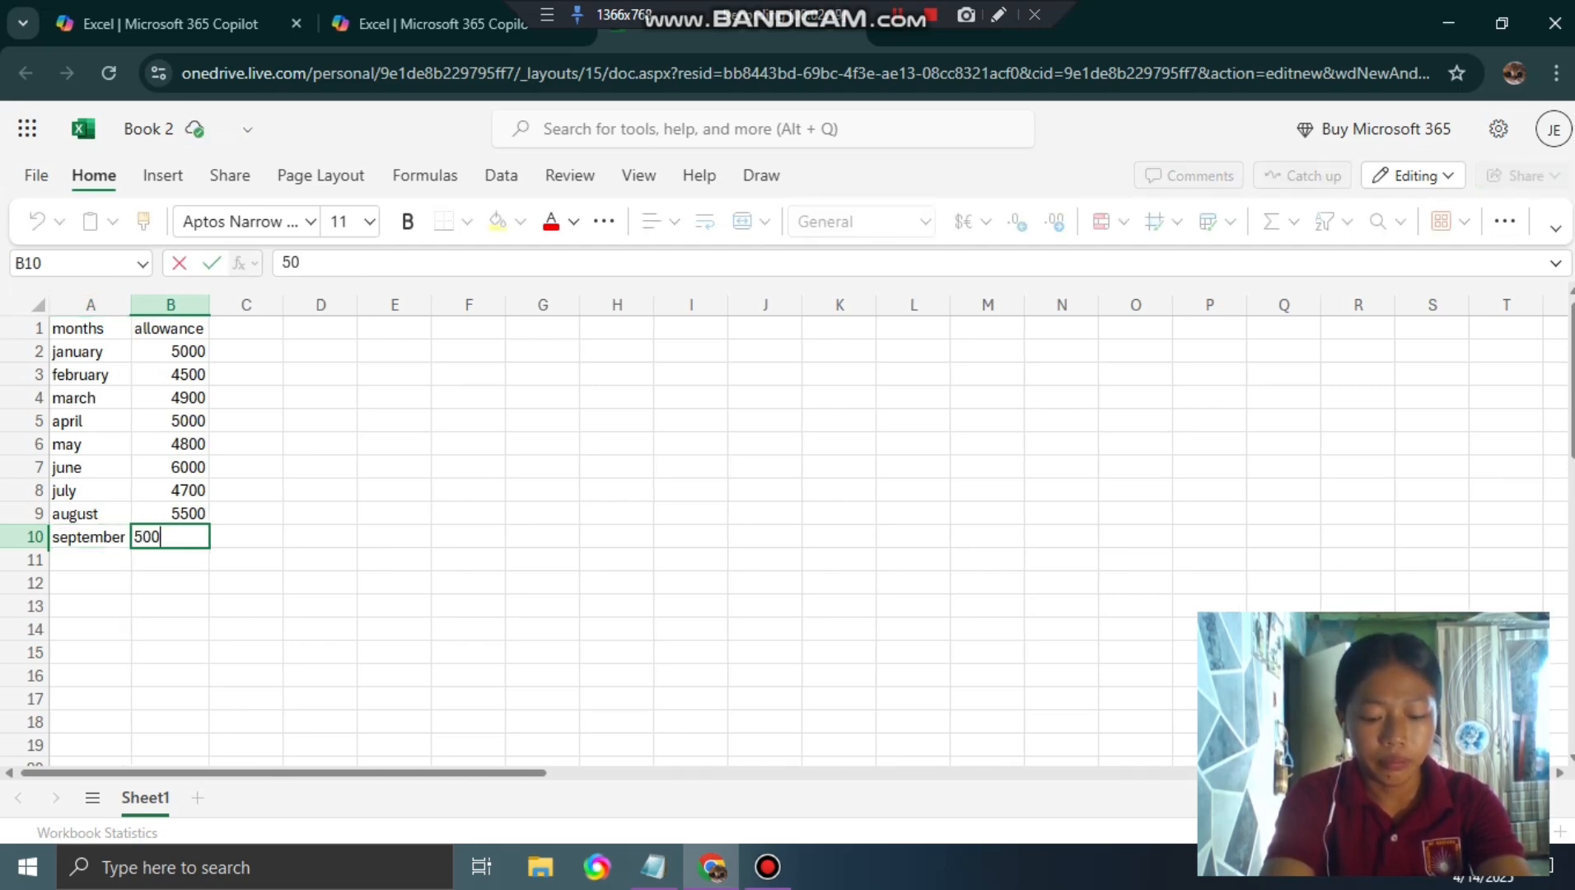
pyautogui.press('Left')
pyautogui.press('Down')
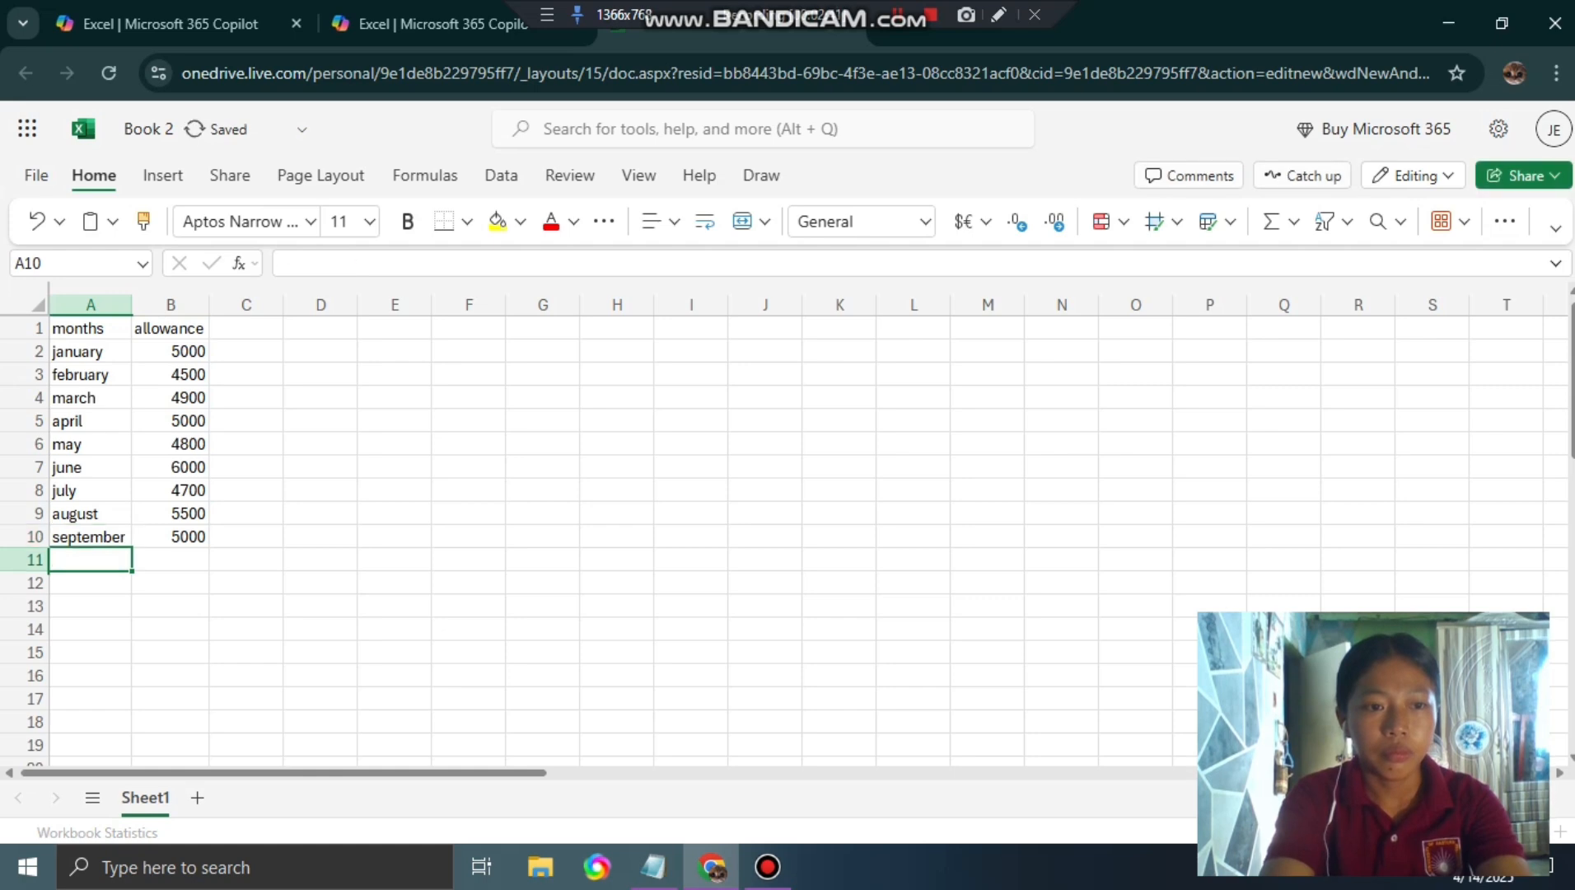
# Add october with an allowance of 4900 in row 11
pyautogui.write('o')
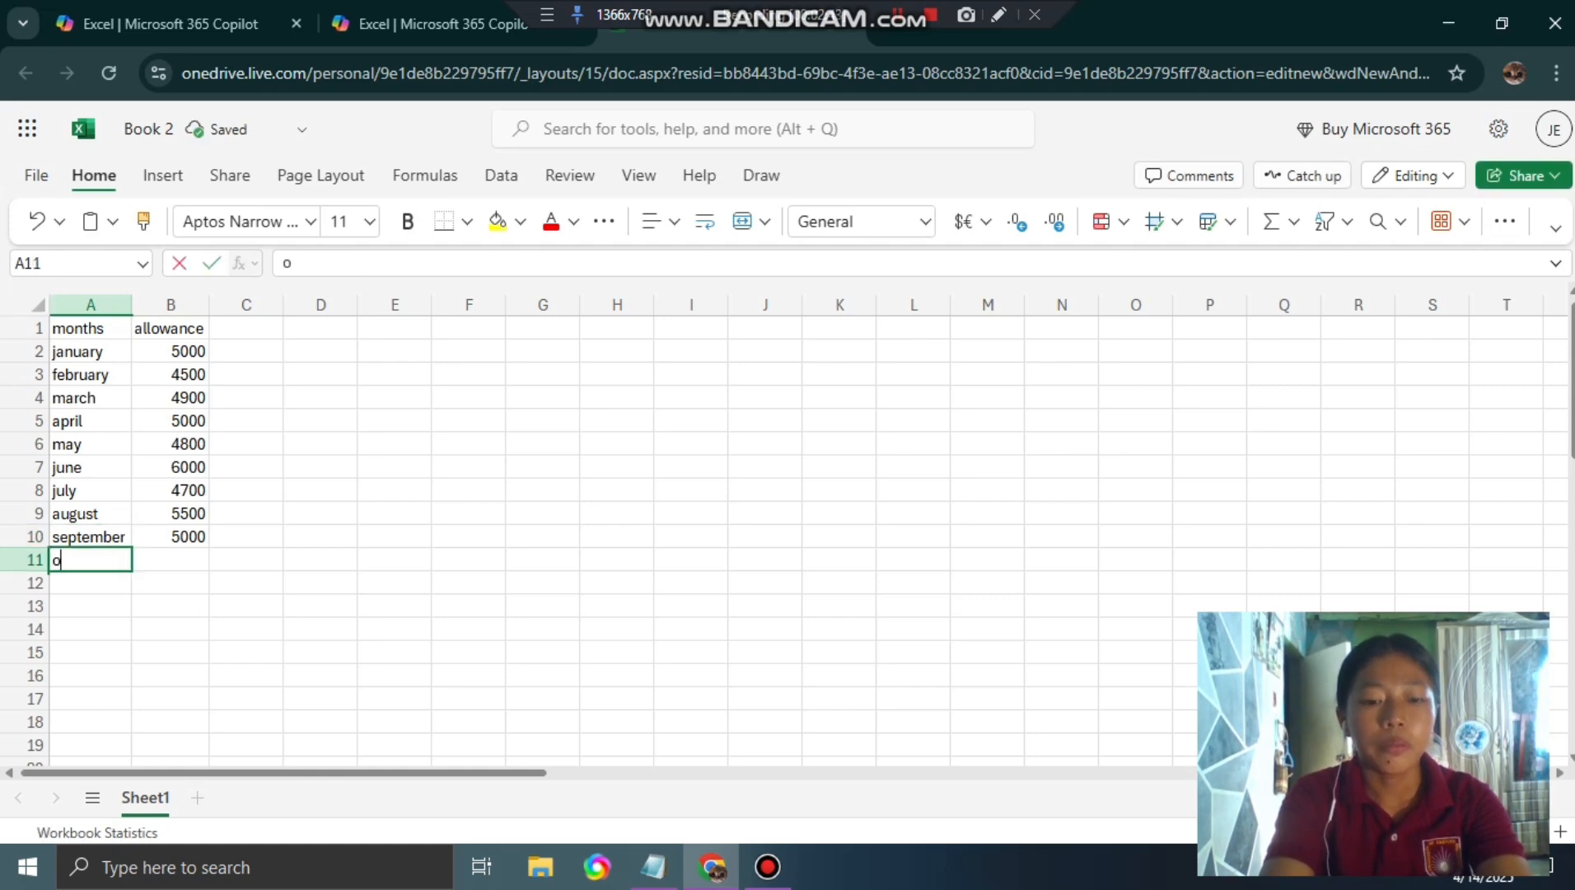
pyautogui.write('ctober')
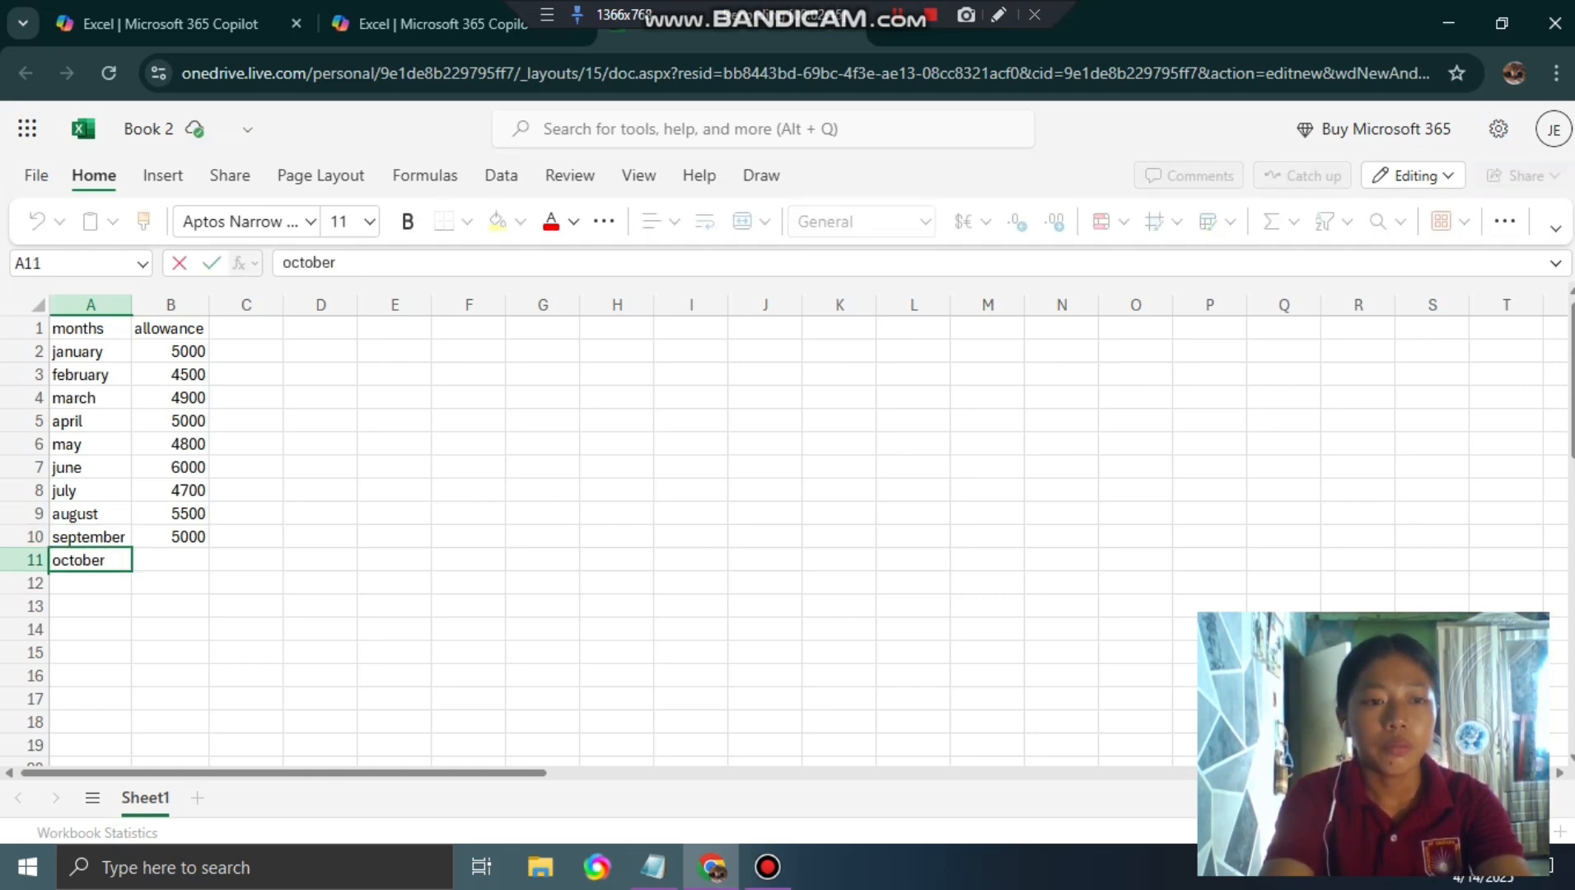
pyautogui.press('Tab')
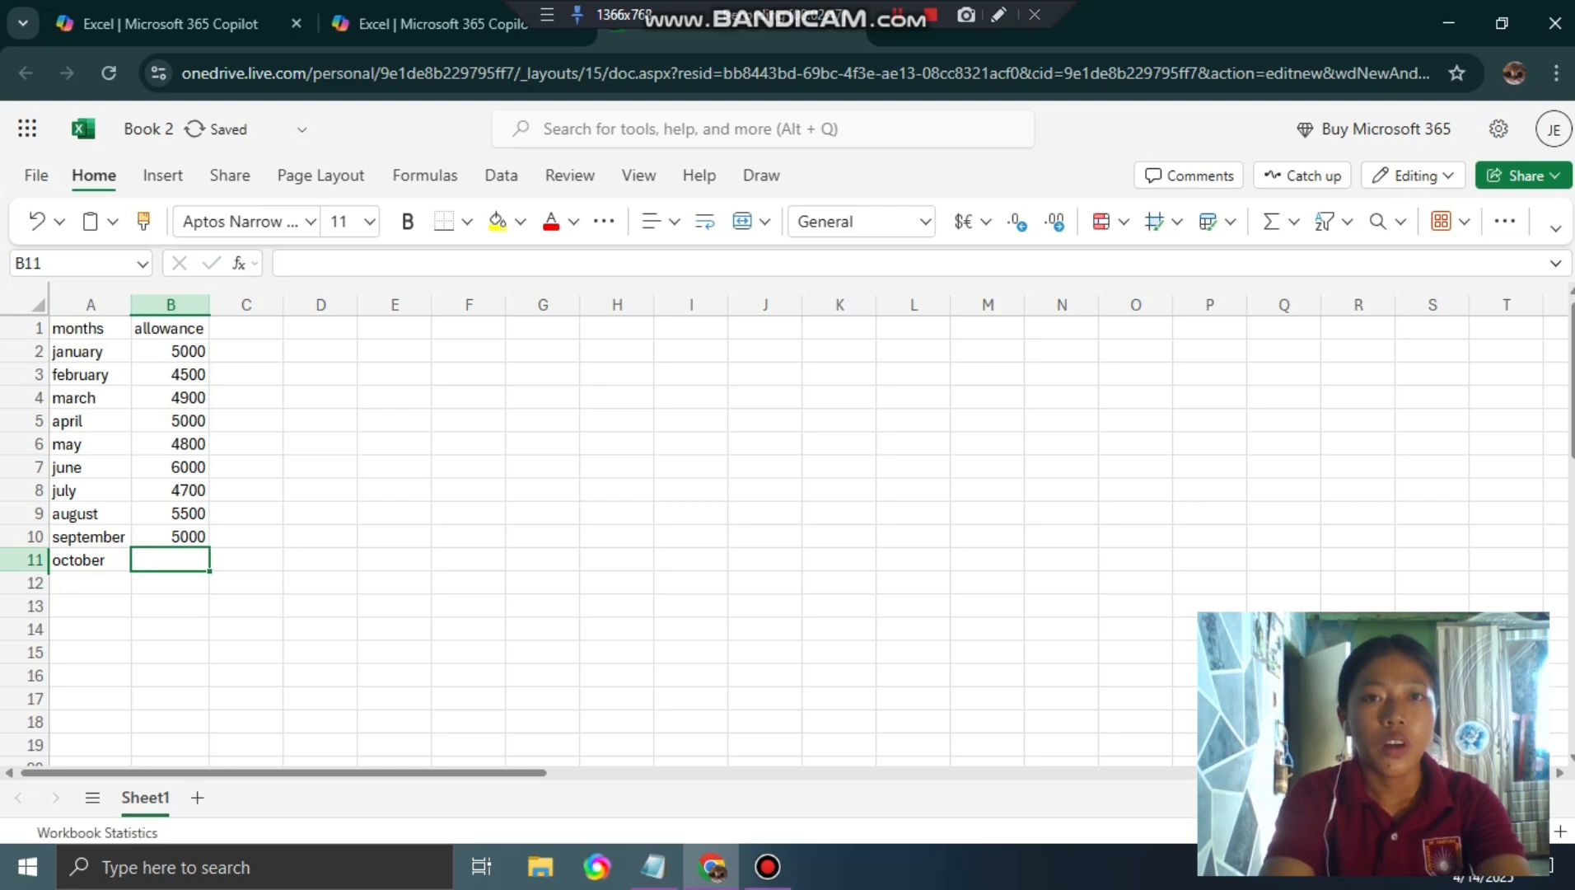
pyautogui.write('4900')
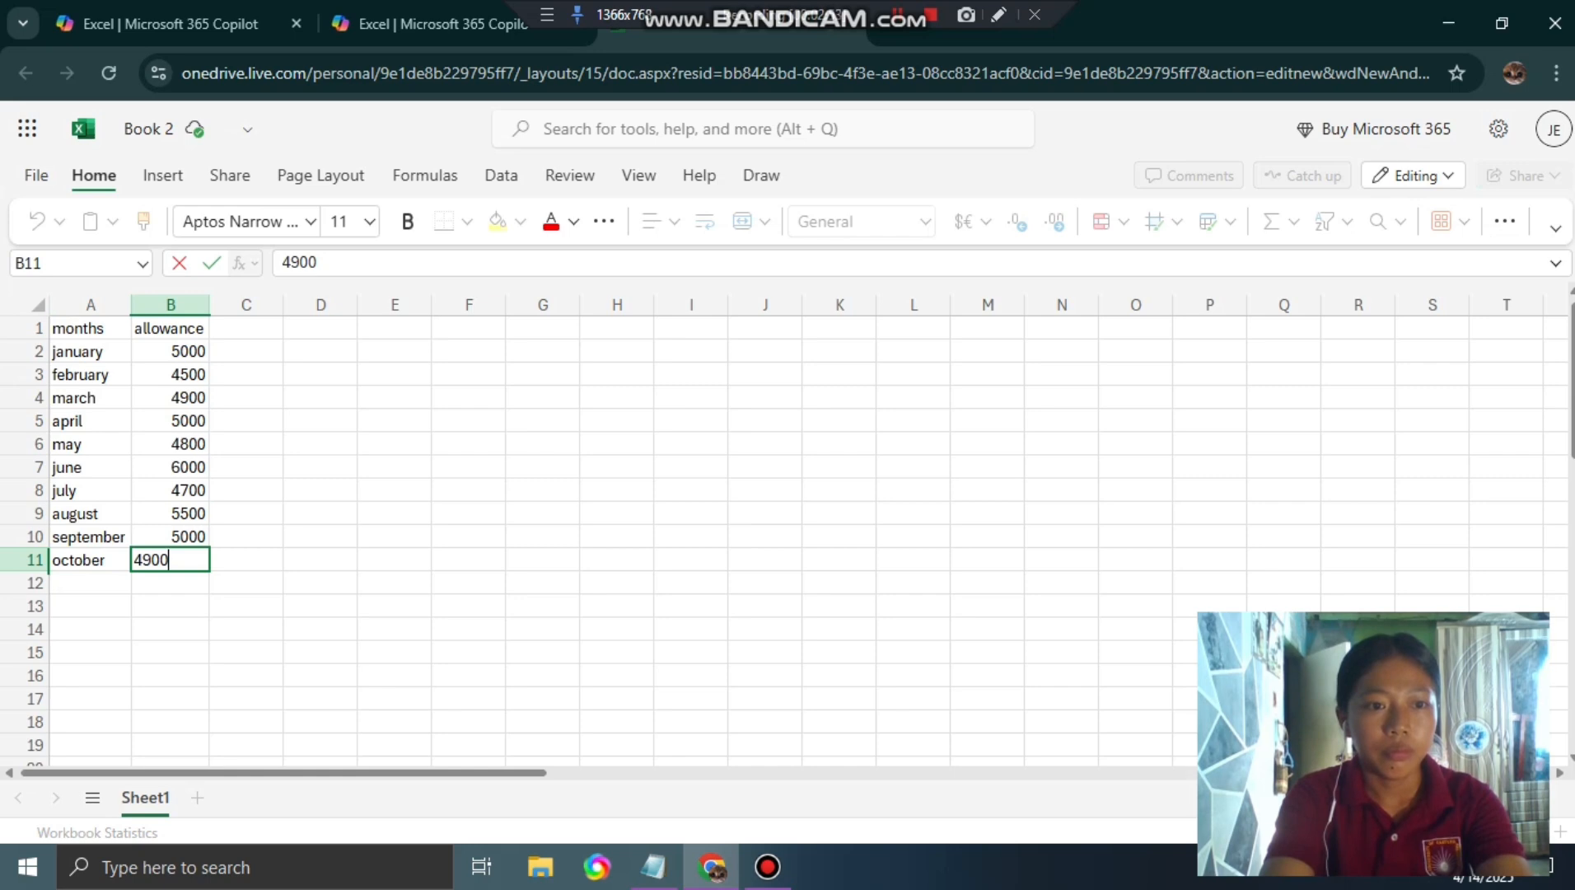
pyautogui.press('Return')
pyautogui.press('Left')
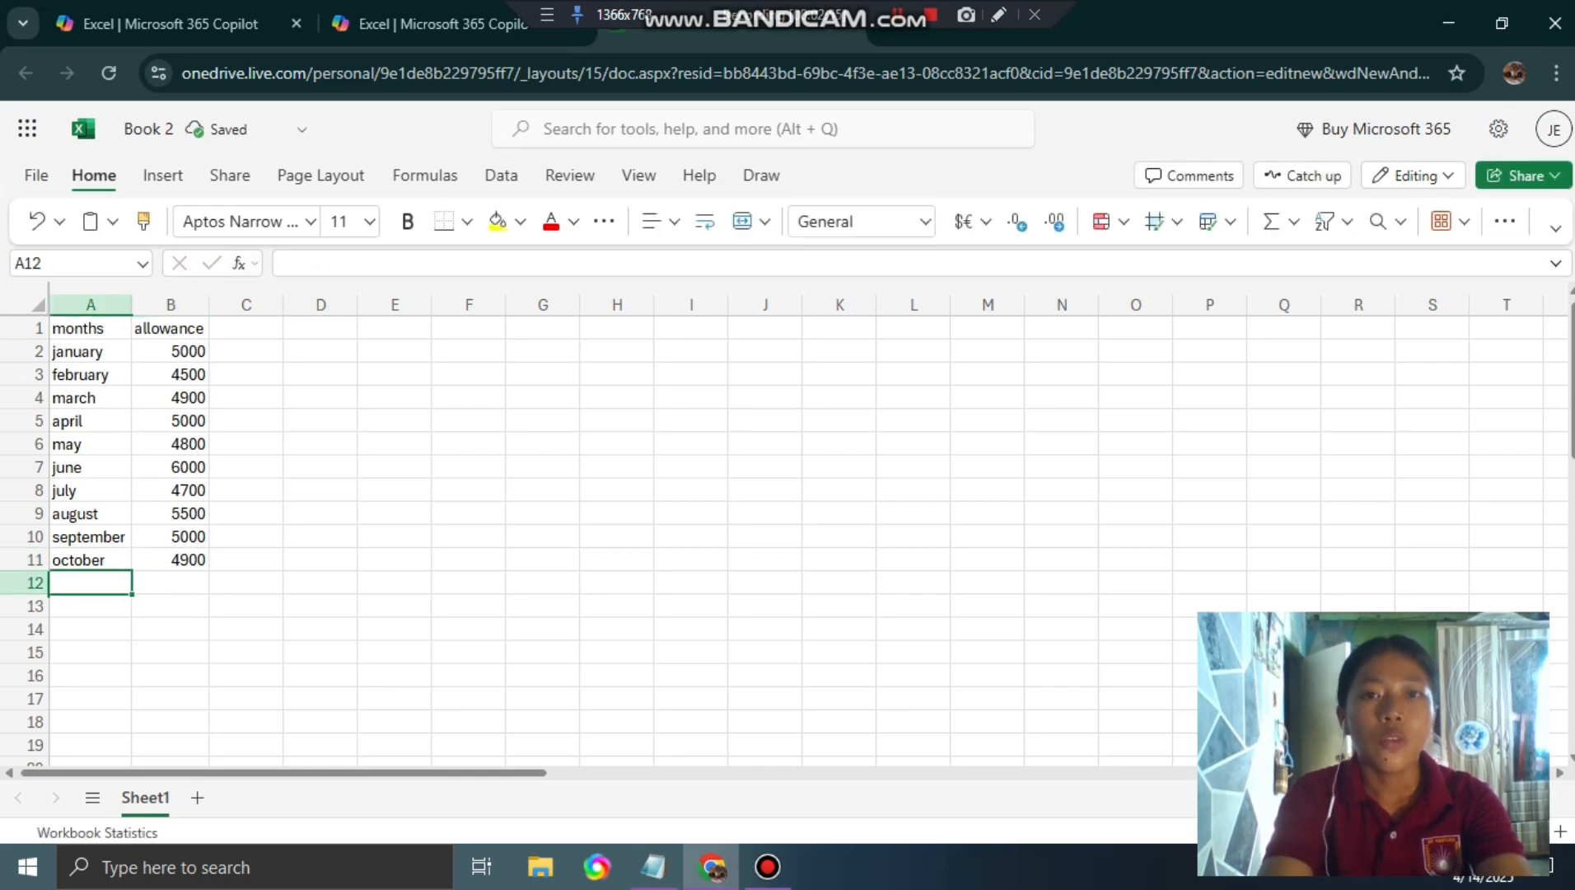
# AutoSum allowances B2:B11 into B12 (50300) and label A12 'total'
pyautogui.click(170, 352)
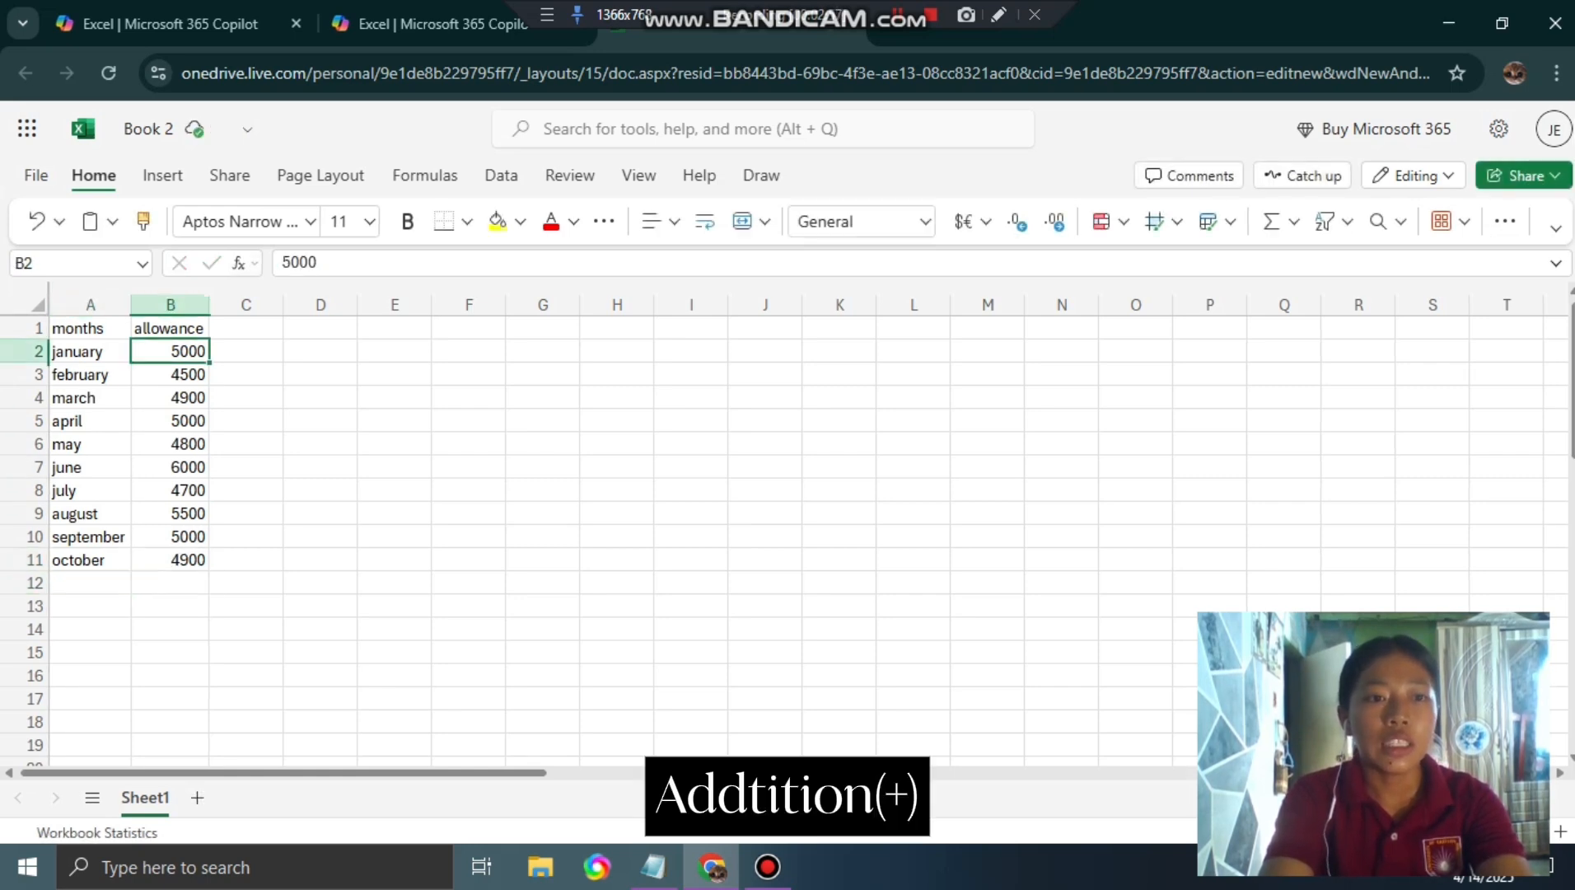
pyautogui.hotkey('shift', 'Down')
pyautogui.hotkey('shift', 'Down')
pyautogui.hotkey('shift', 'Down')
pyautogui.hotkey('shift', 'Down')
pyautogui.hotkey('shift', 'Down')
pyautogui.hotkey('shift', 'Down')
pyautogui.hotkey('shift', 'Down')
pyautogui.hotkey('shift', 'Down')
pyautogui.hotkey('shift', 'Down')
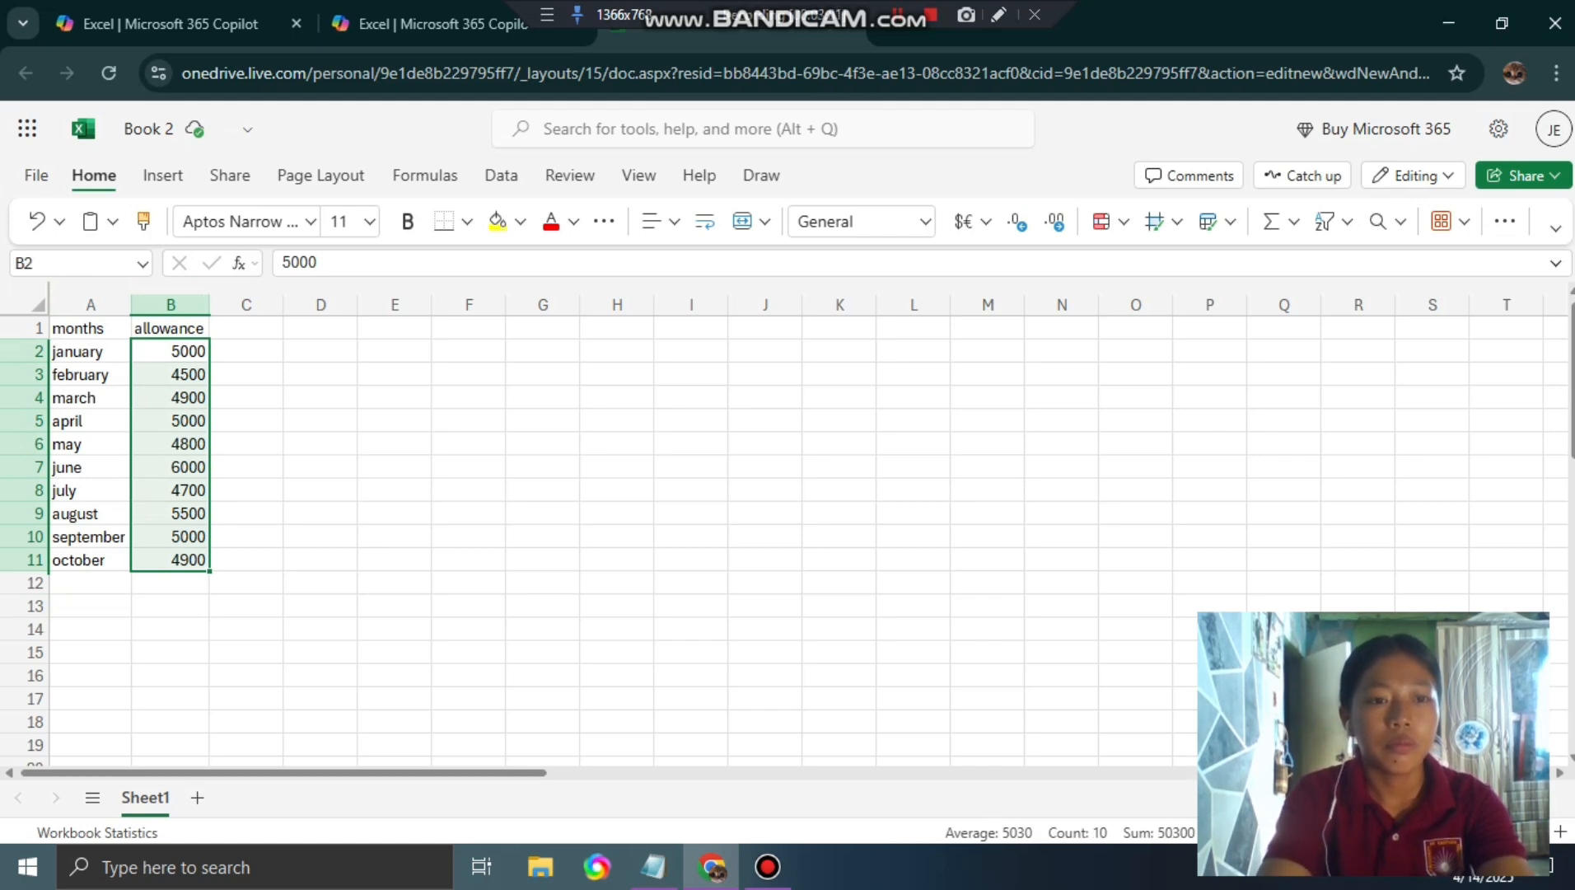
pyautogui.hotkey('alt', '=')
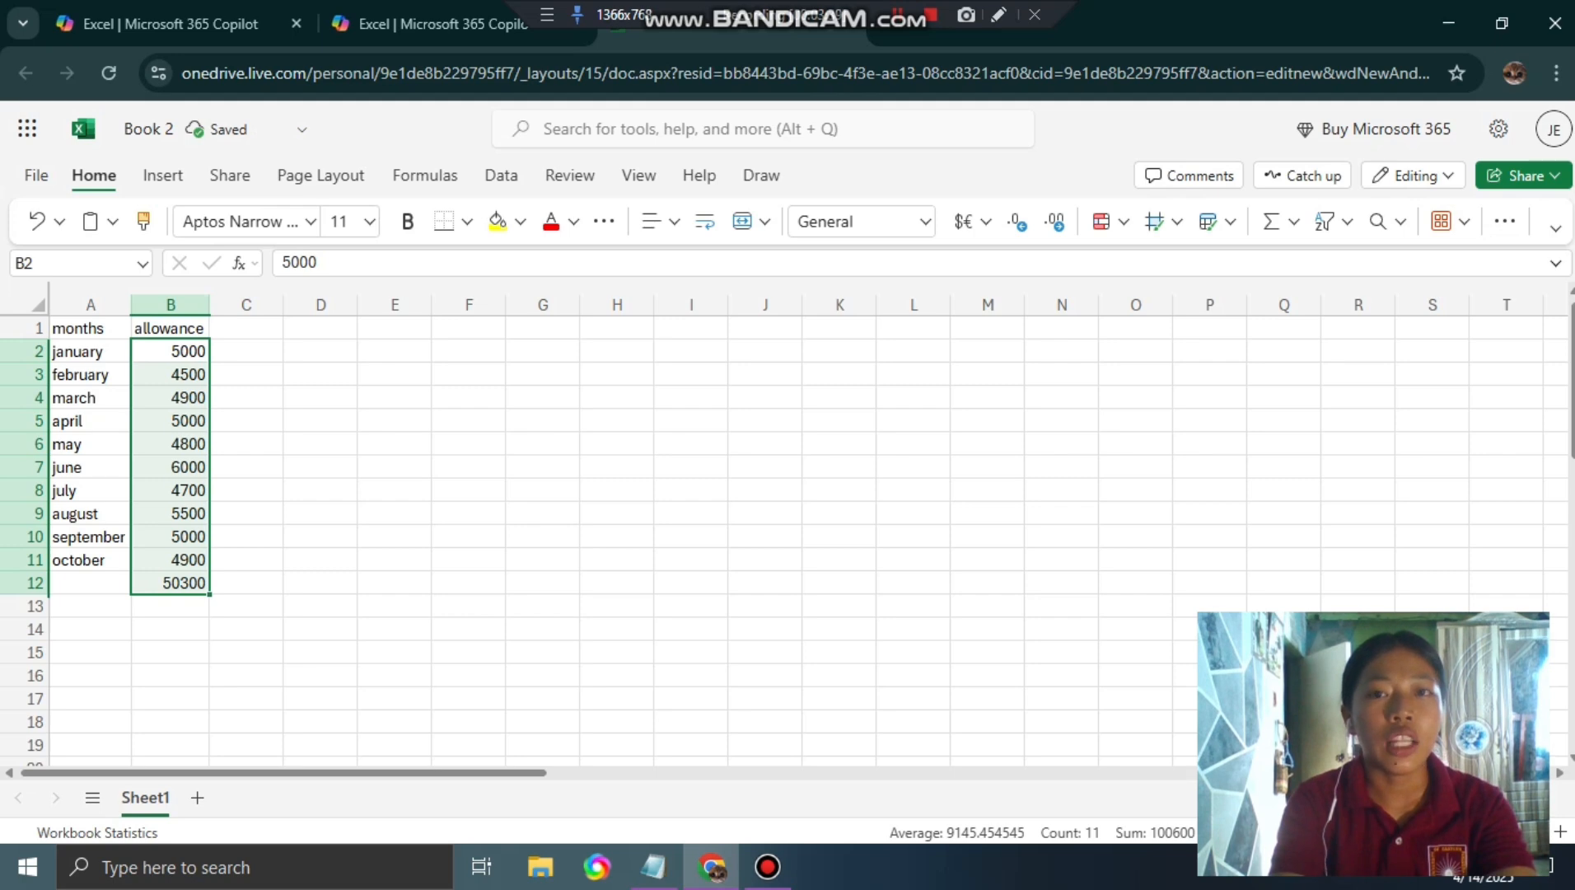
pyautogui.click(90, 583)
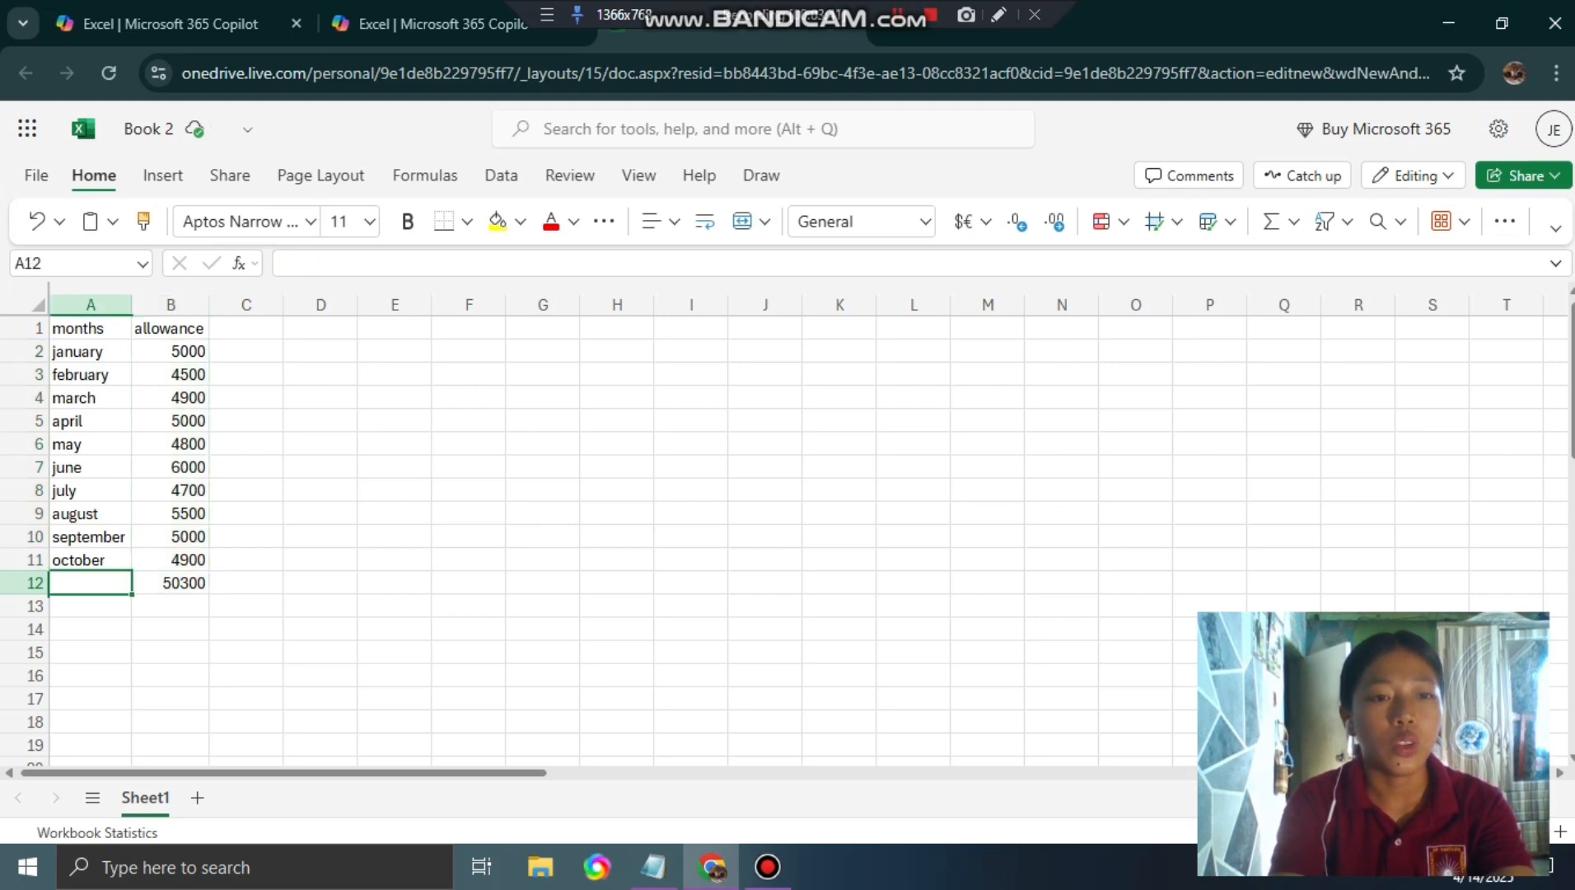
pyautogui.write('tot')
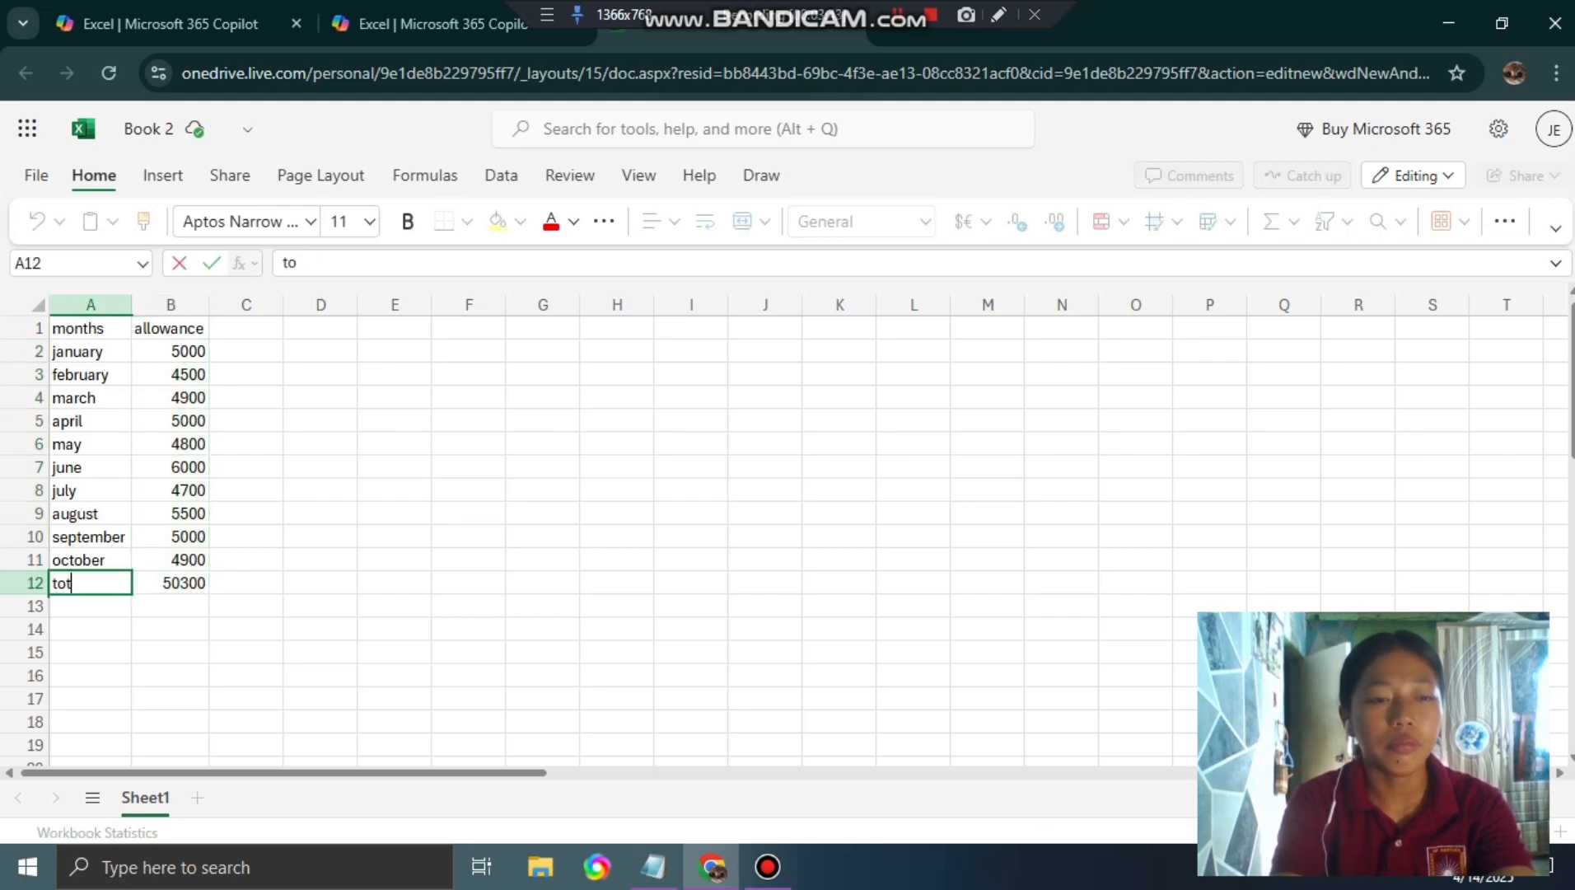
pyautogui.write('al')
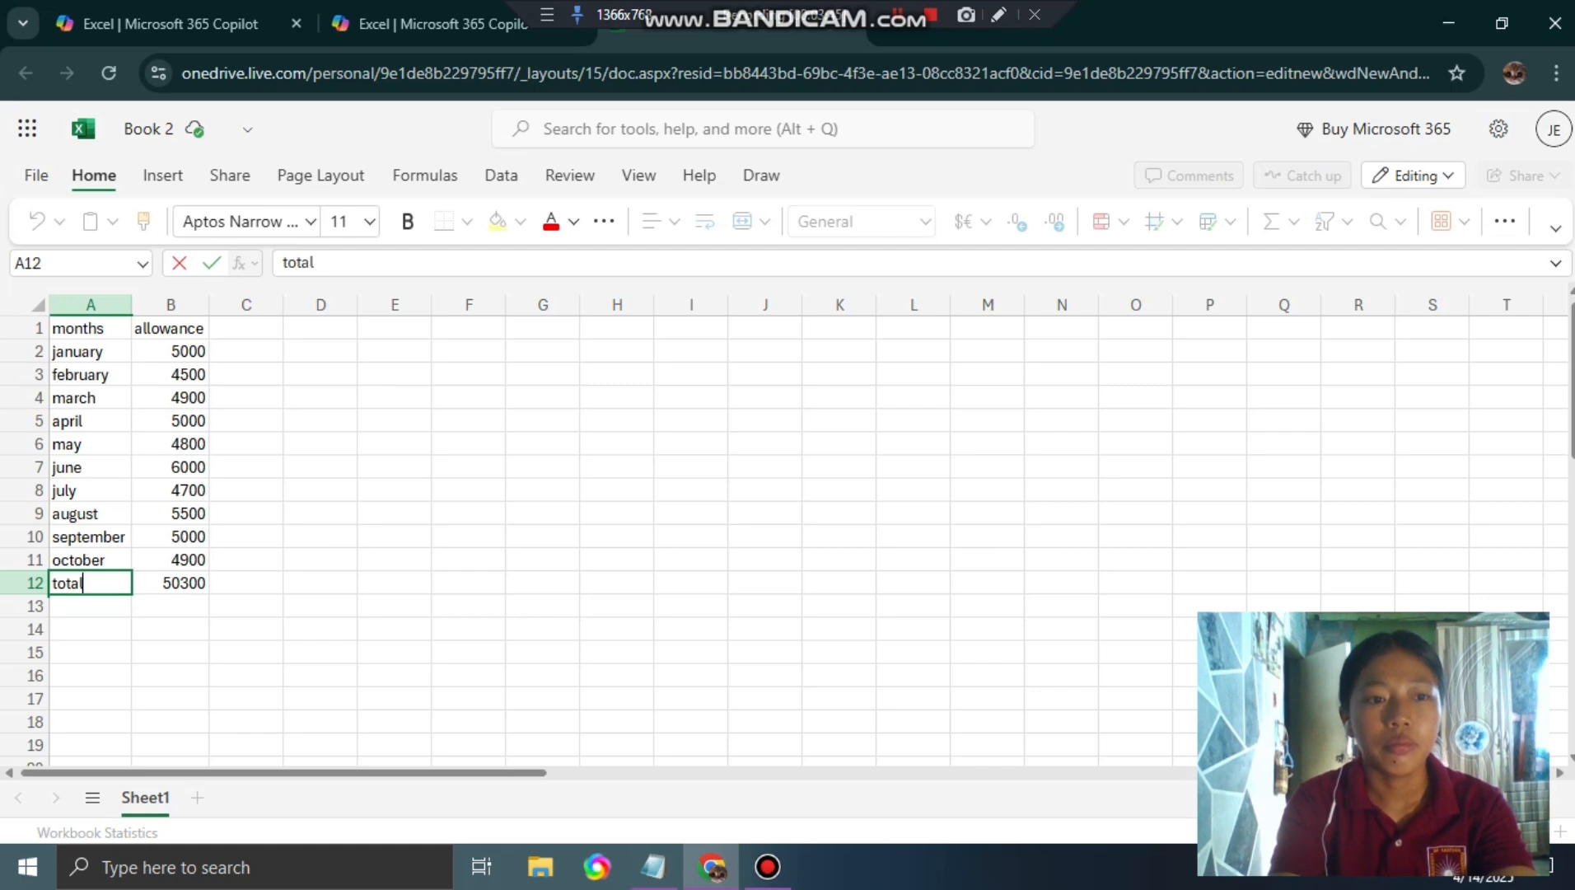
pyautogui.press('Return')
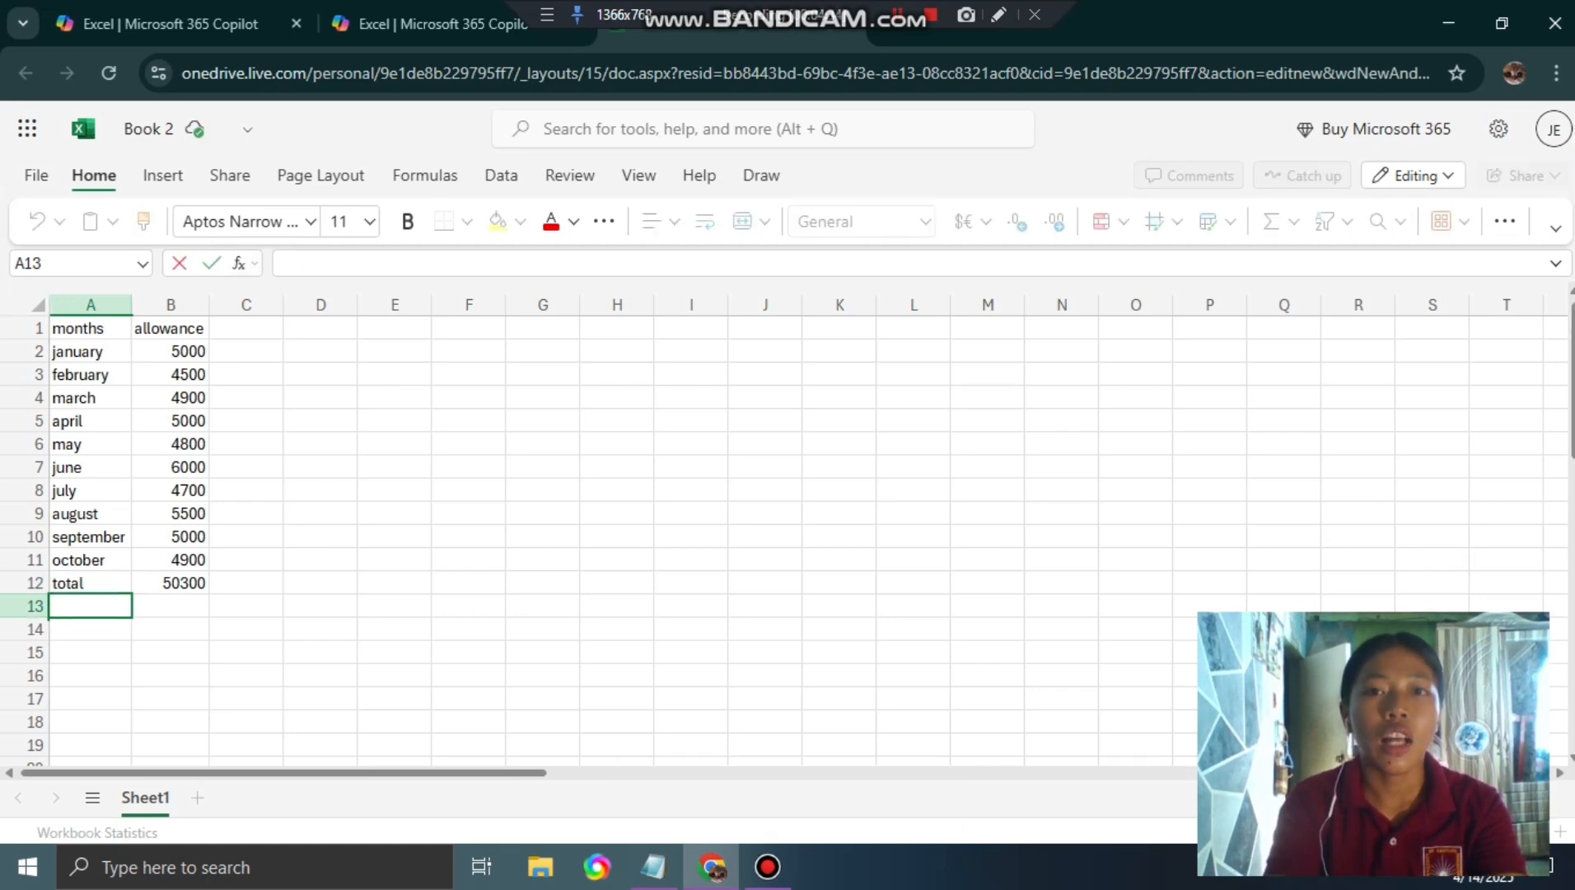
# Enter =b12-5000, =b12*10 and =b12/10 in A13, A14 and A15
pyautogui.write('=b12')
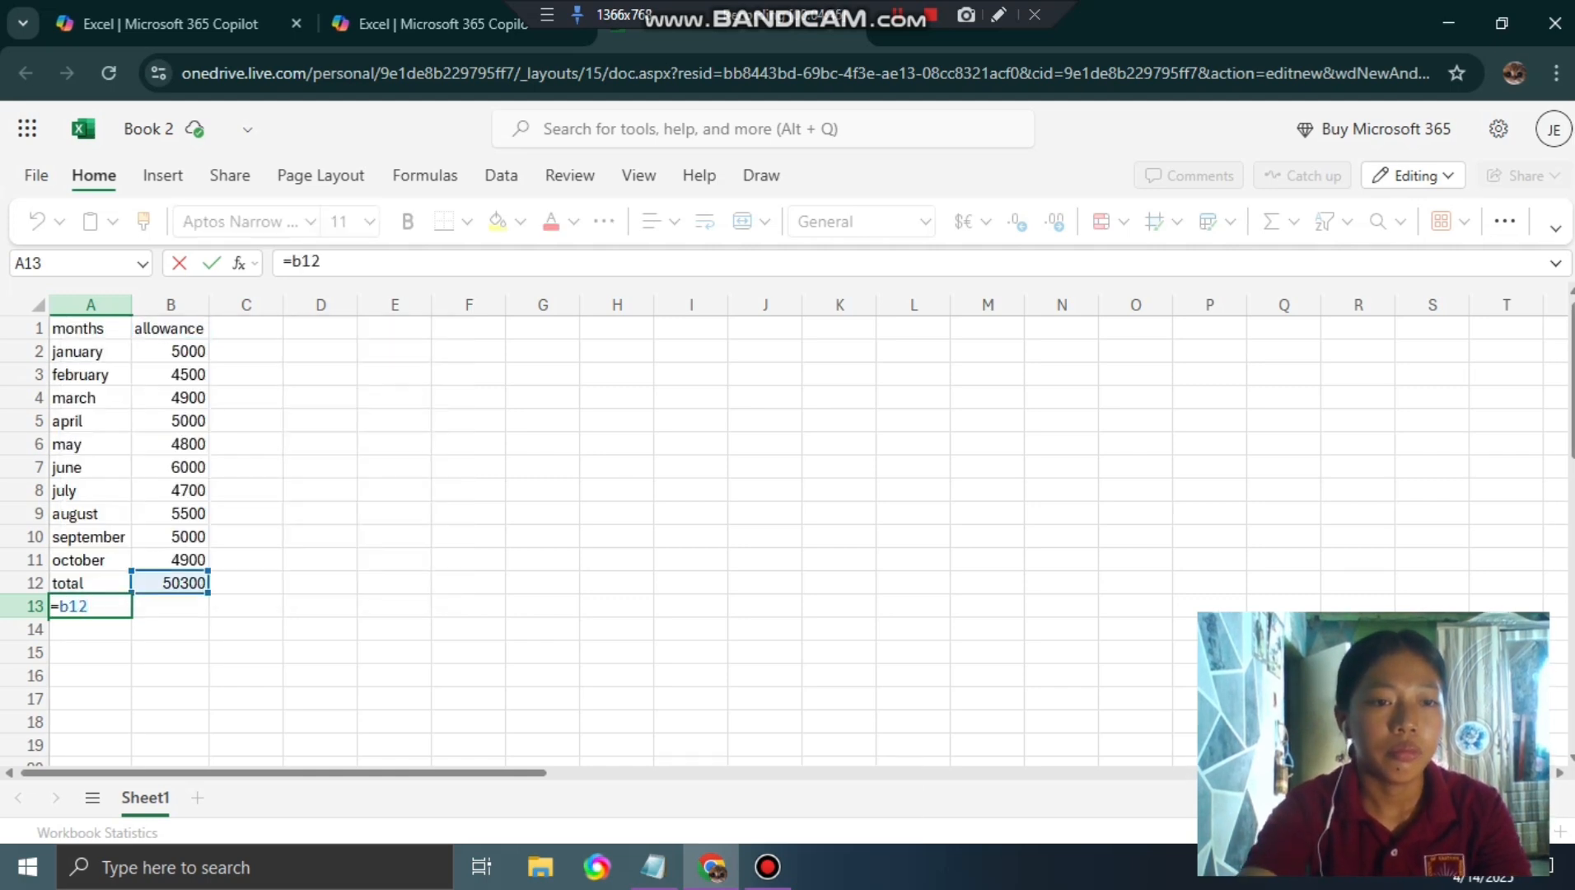
pyautogui.write('-')
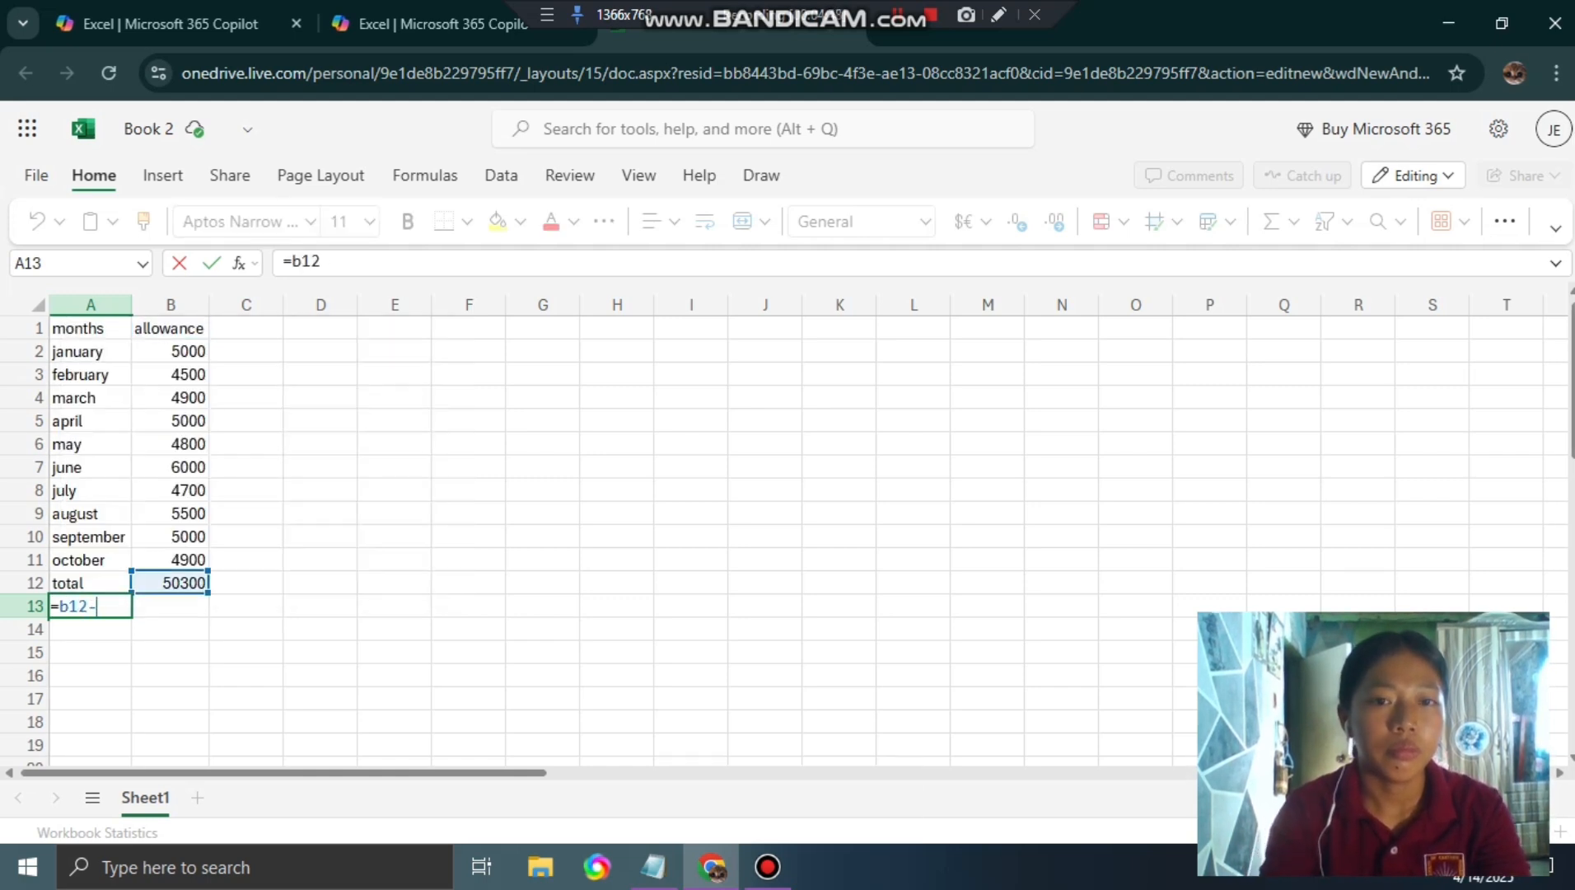
pyautogui.write('50')
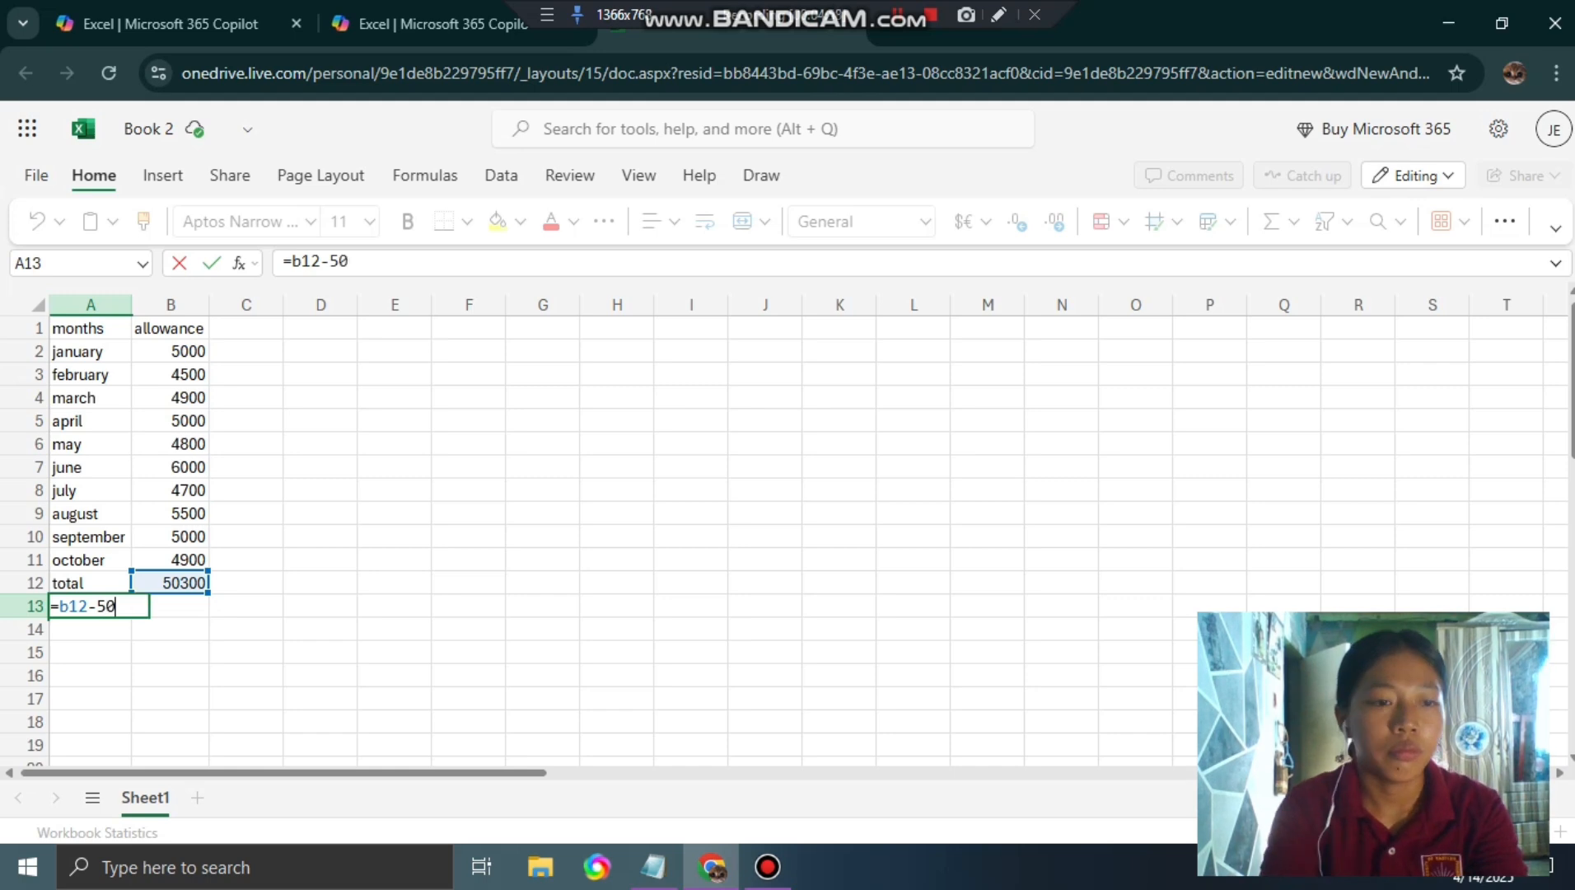
pyautogui.write('00')
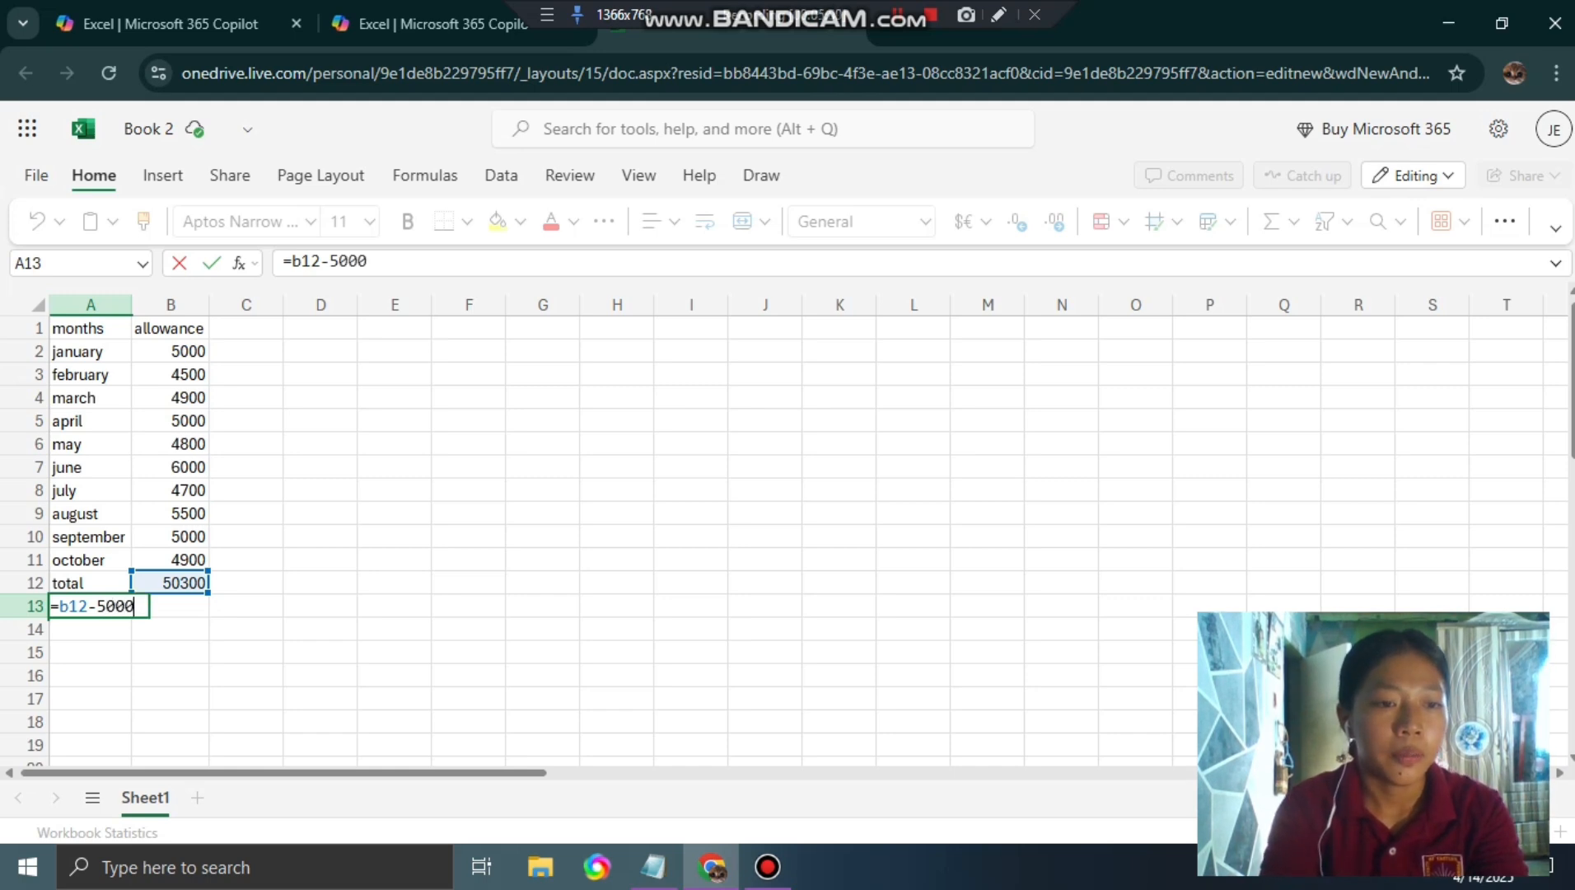
pyautogui.press('Return')
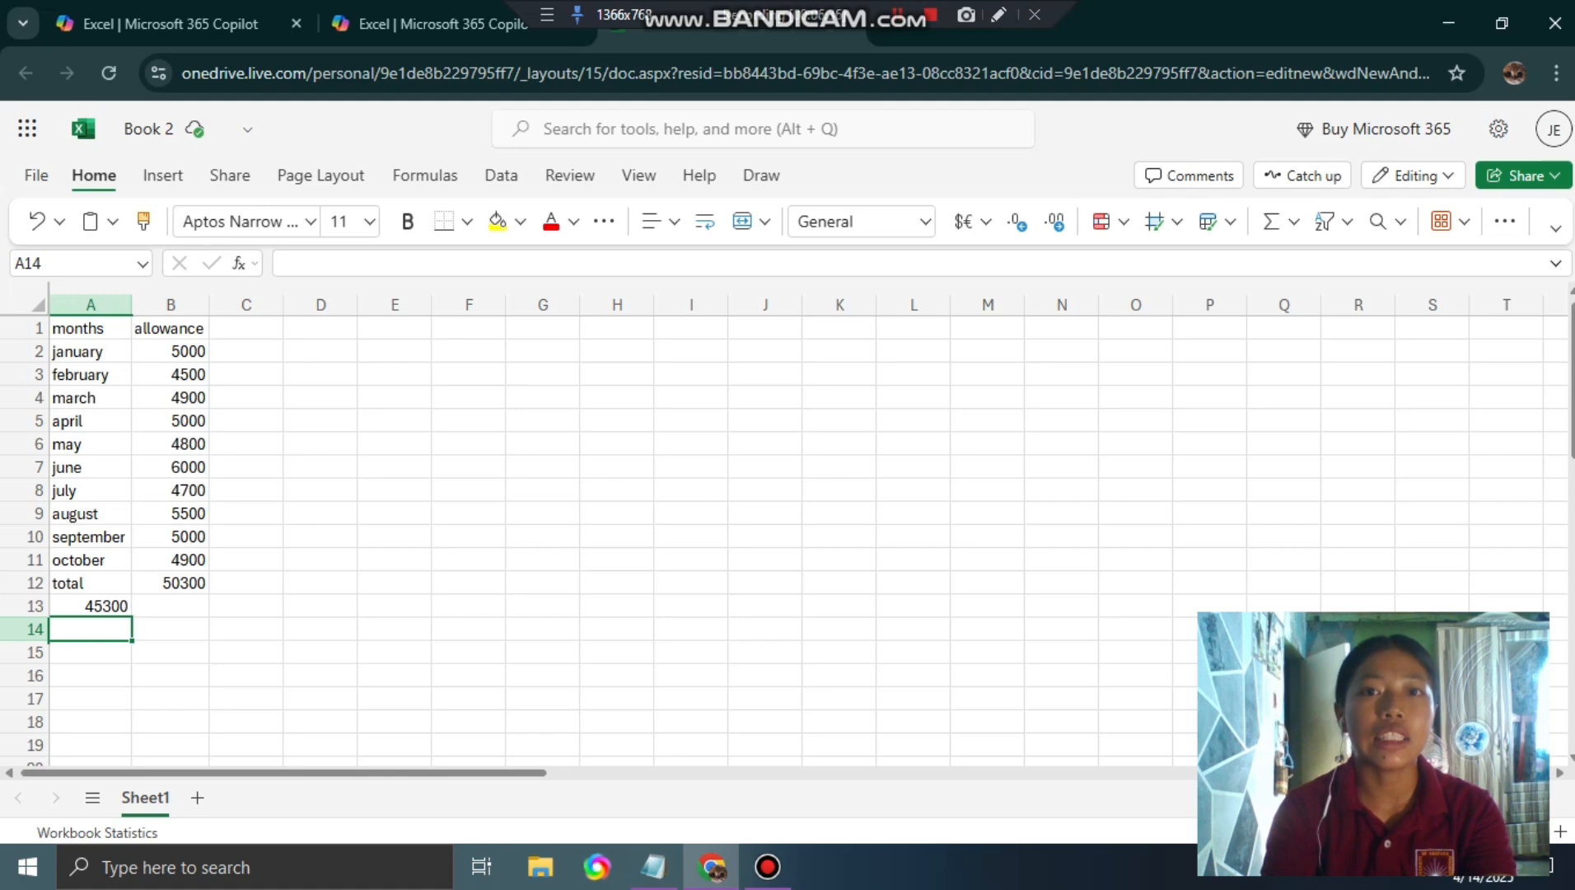
pyautogui.write('=b1')
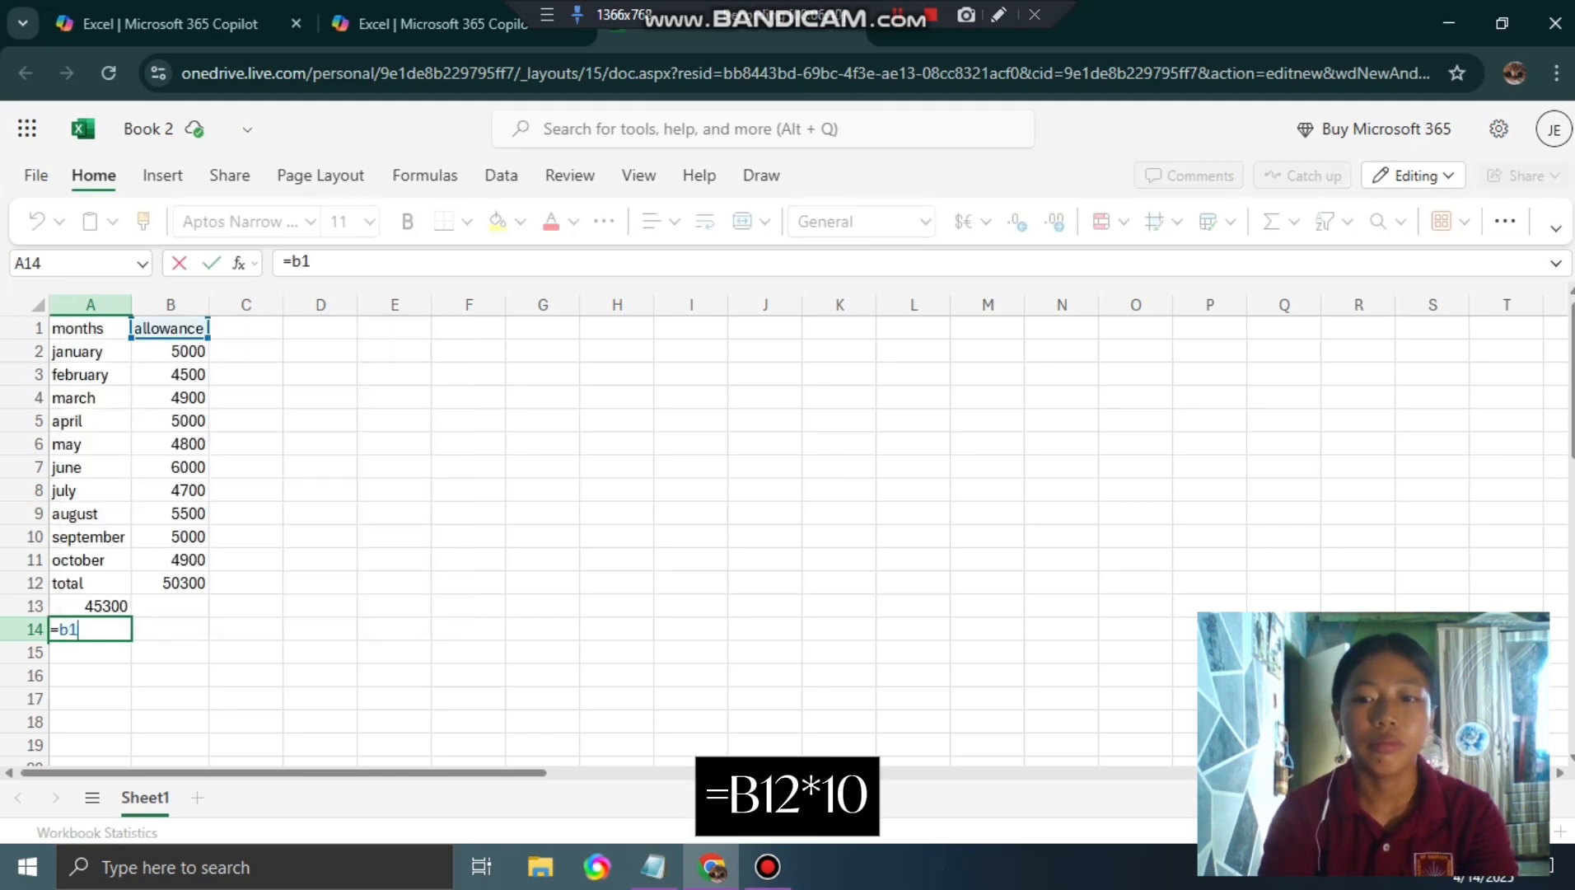
pyautogui.write('2')
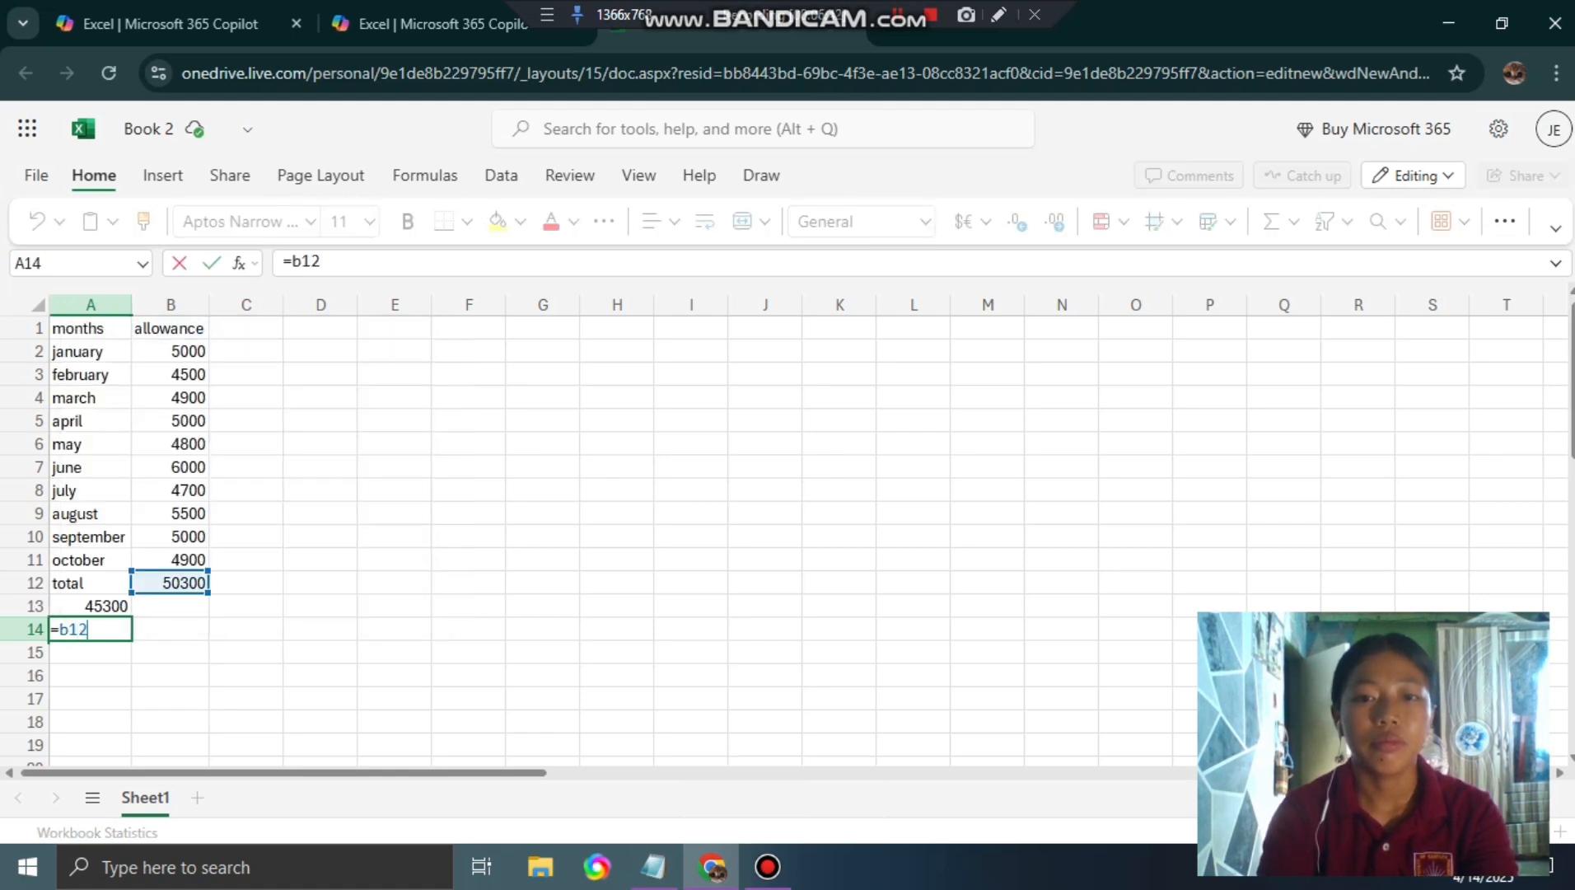
pyautogui.write('*')
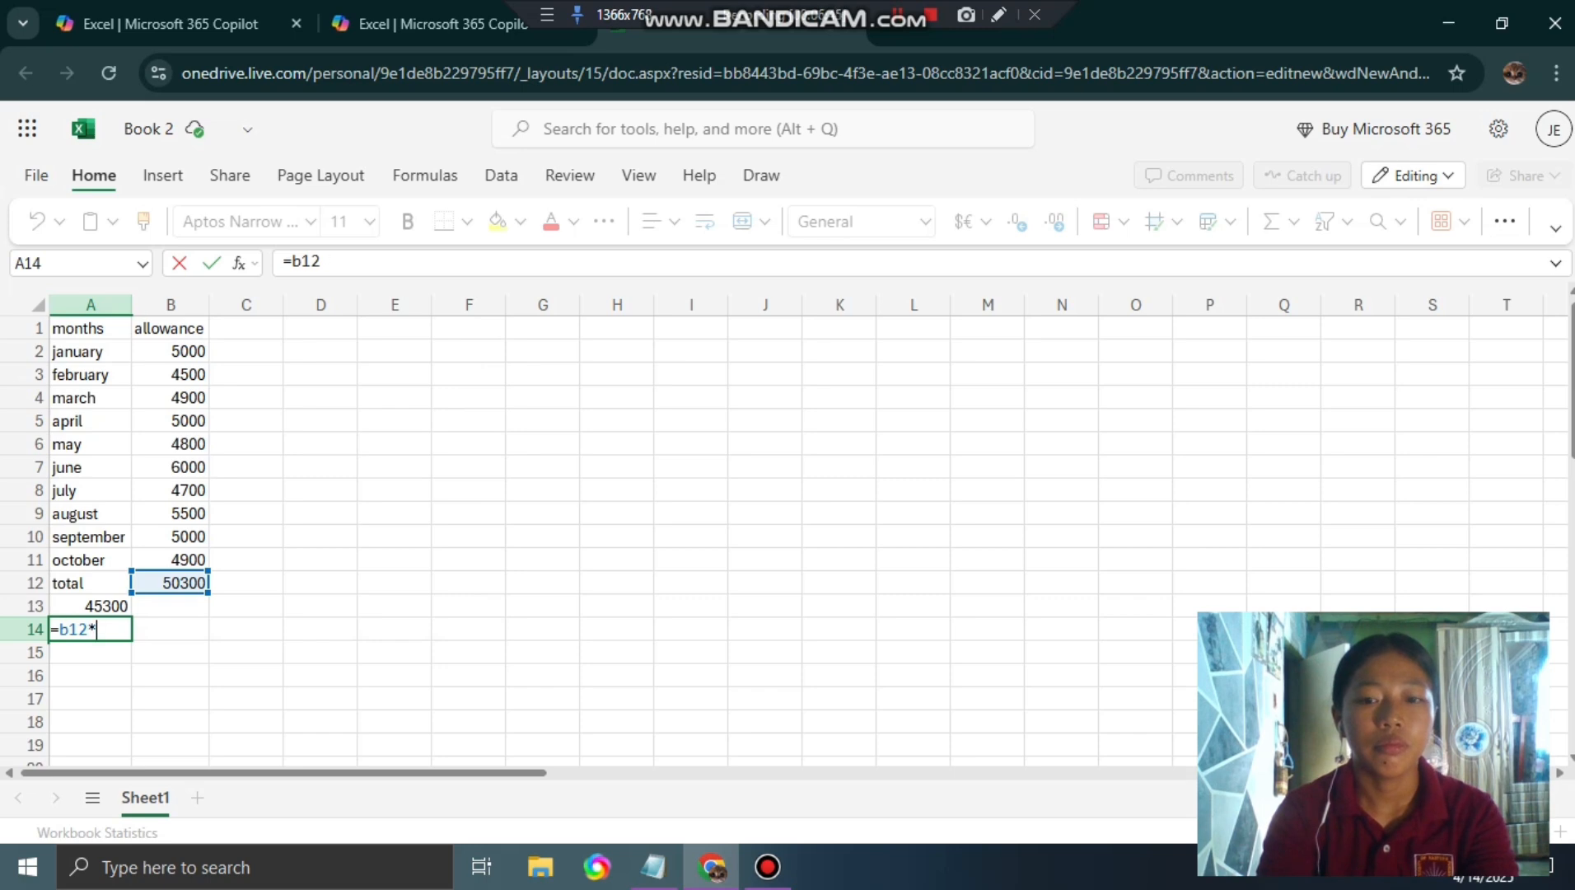
pyautogui.write('10')
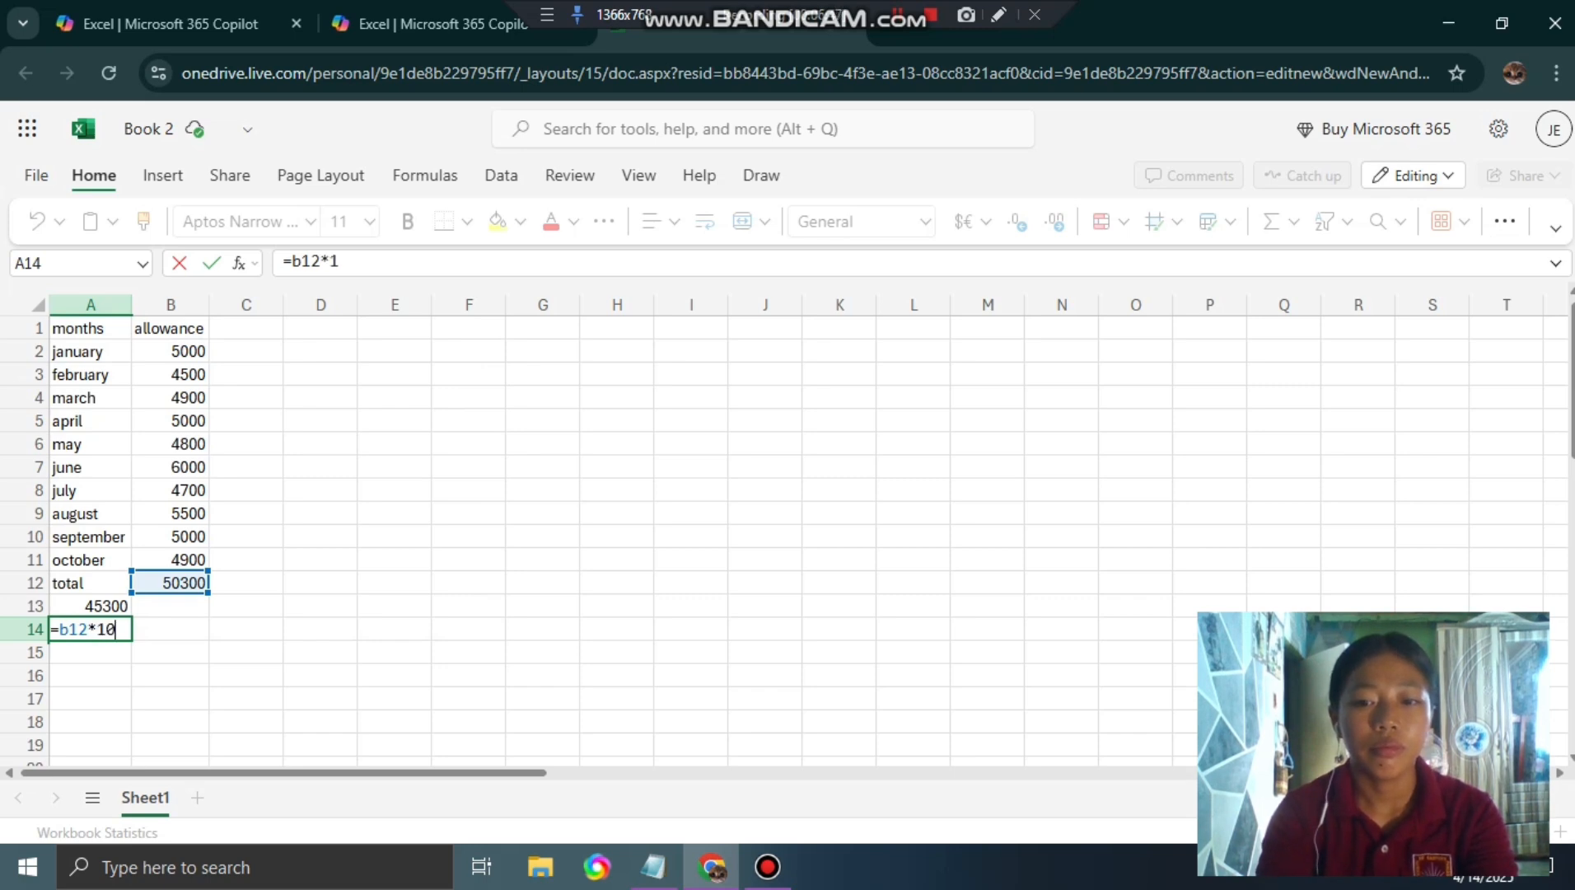
pyautogui.press('Return')
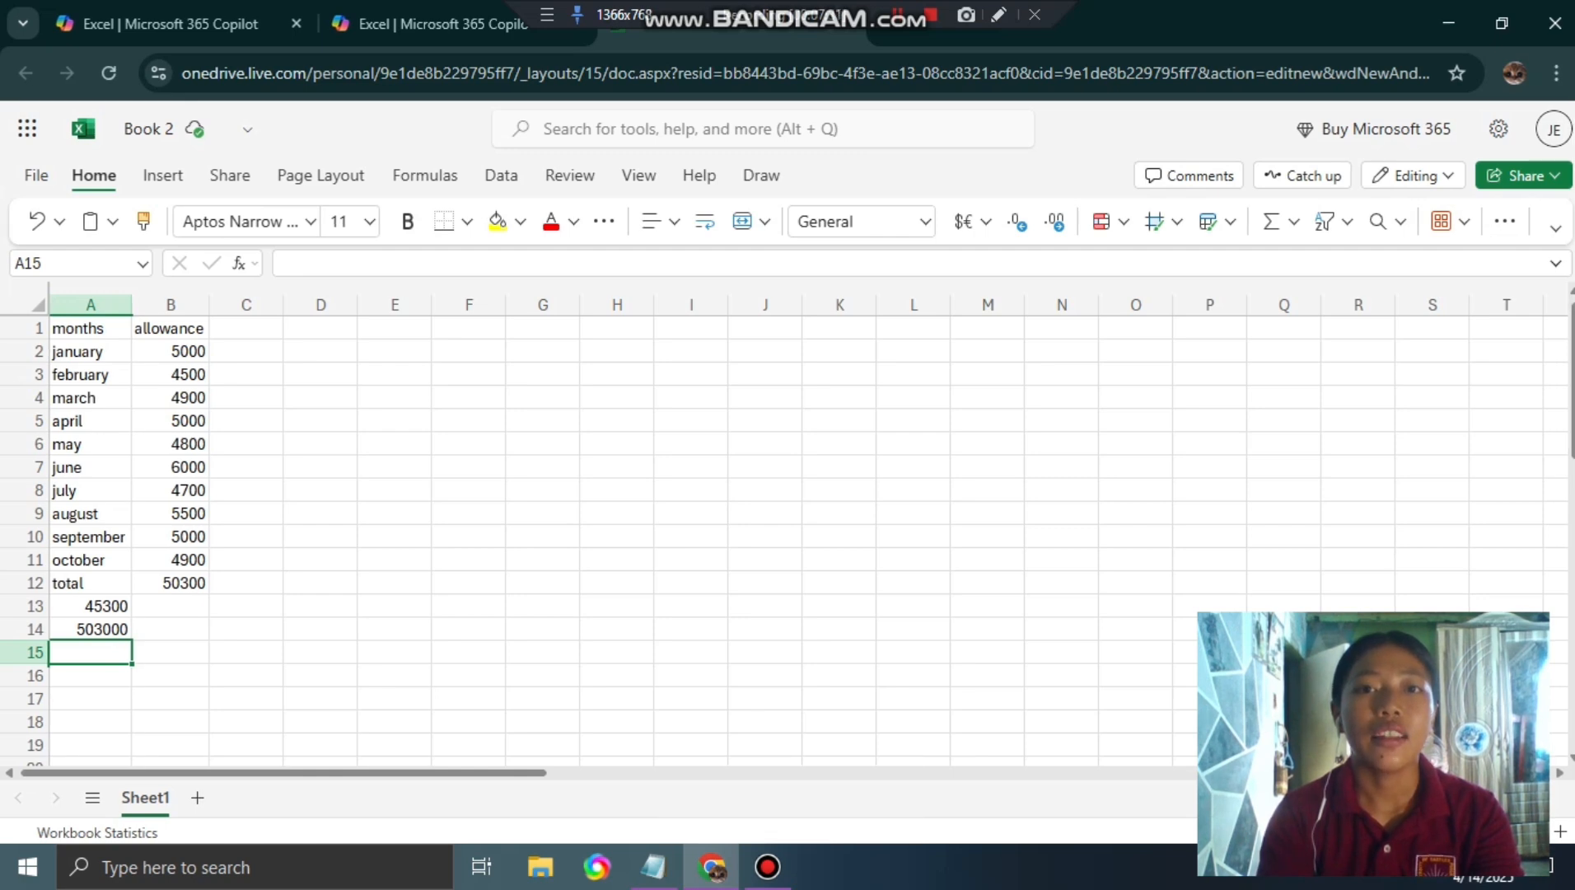
pyautogui.write('=b')
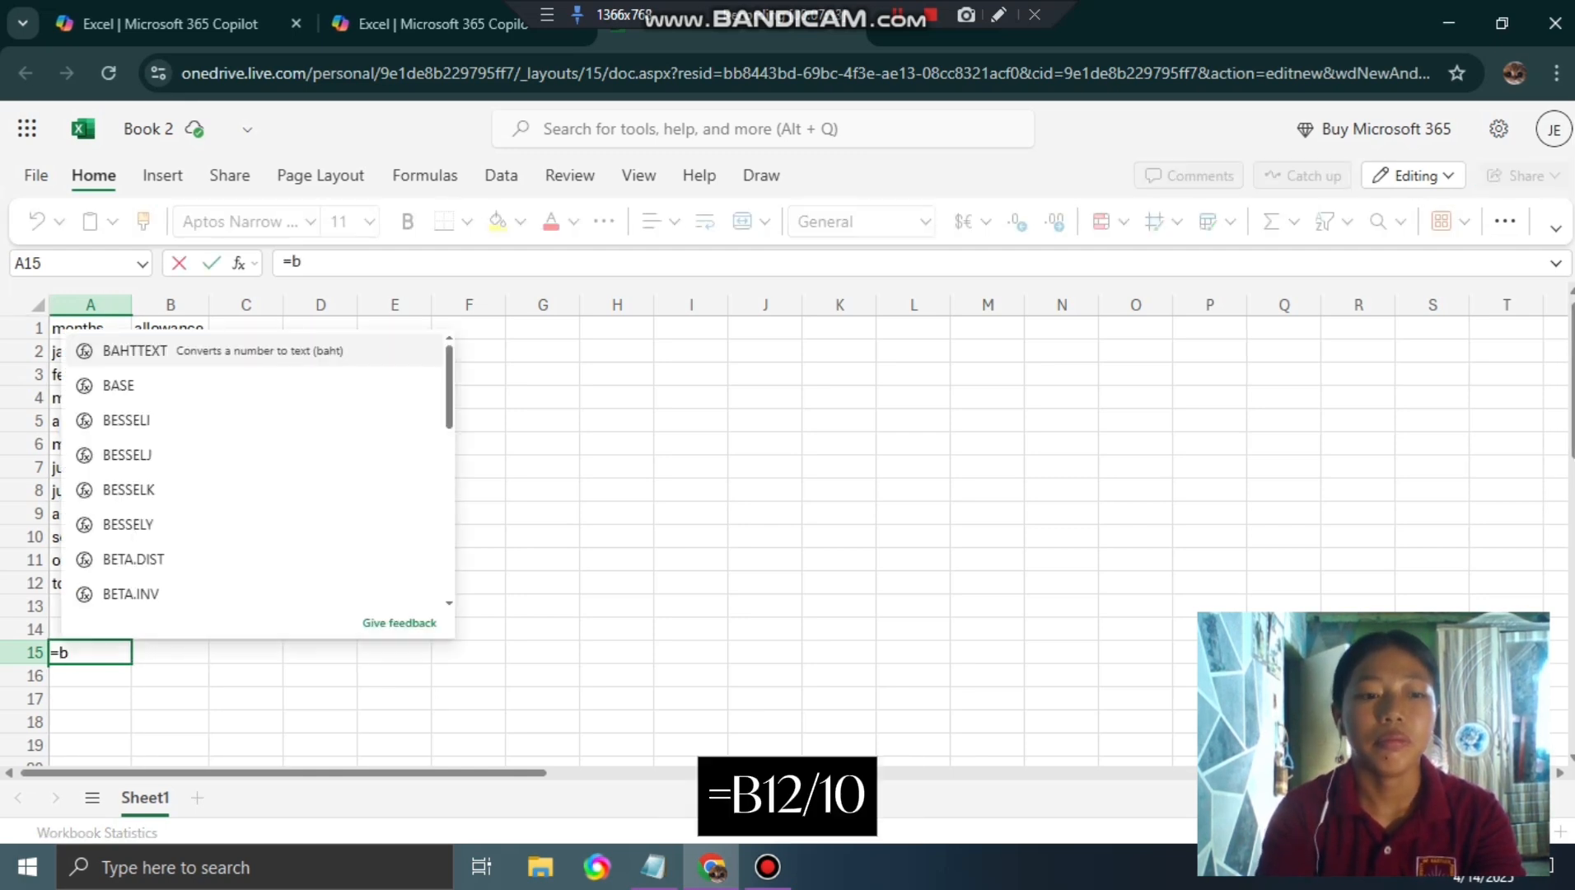
pyautogui.write('12/')
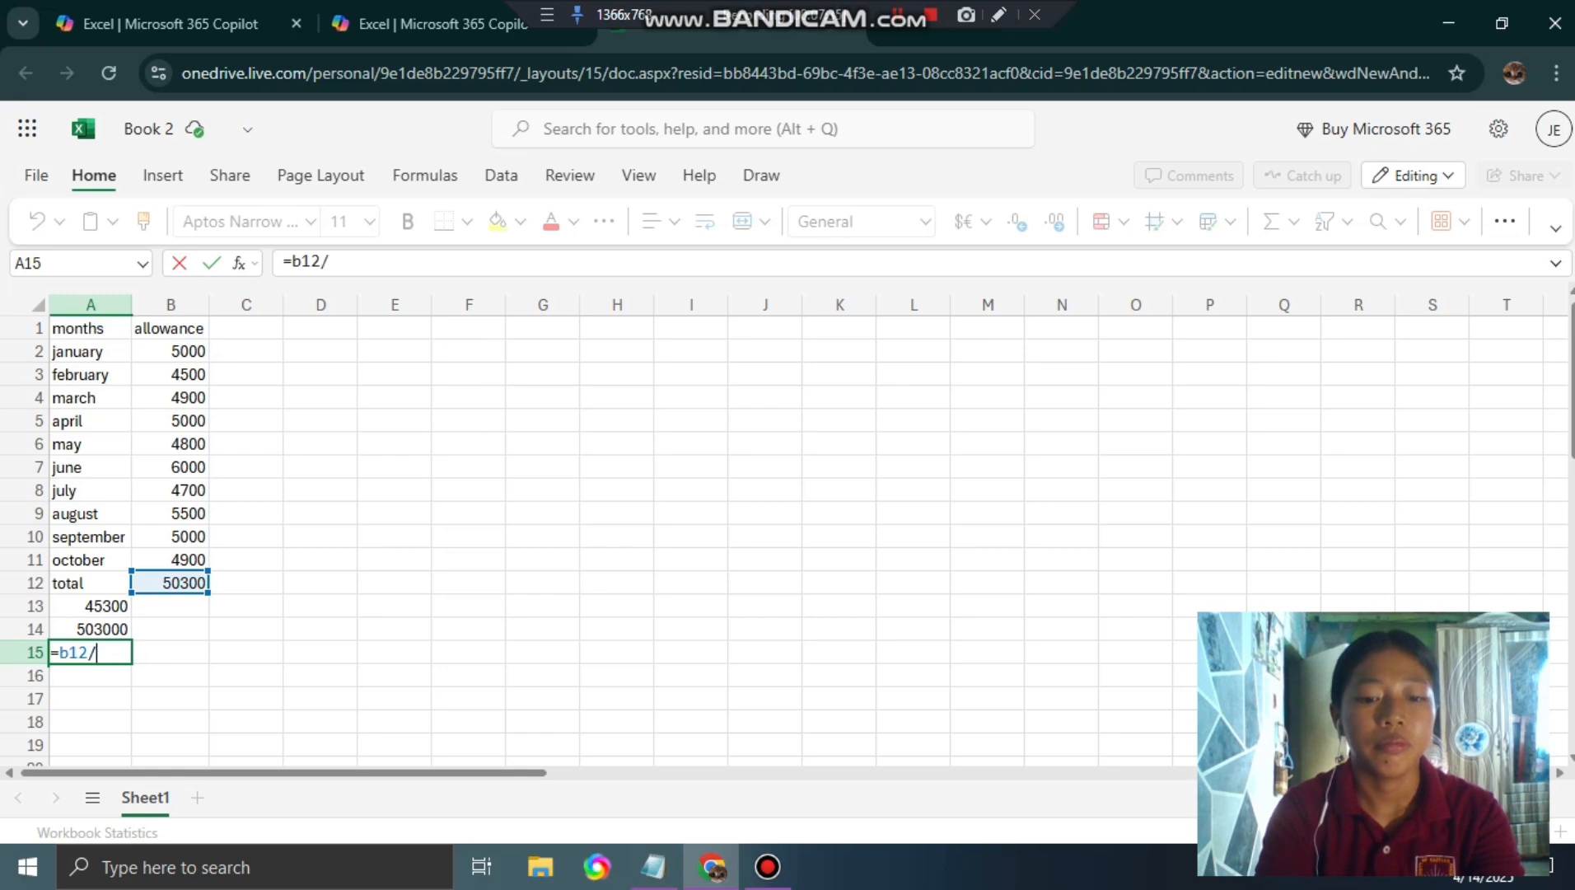
pyautogui.write('10')
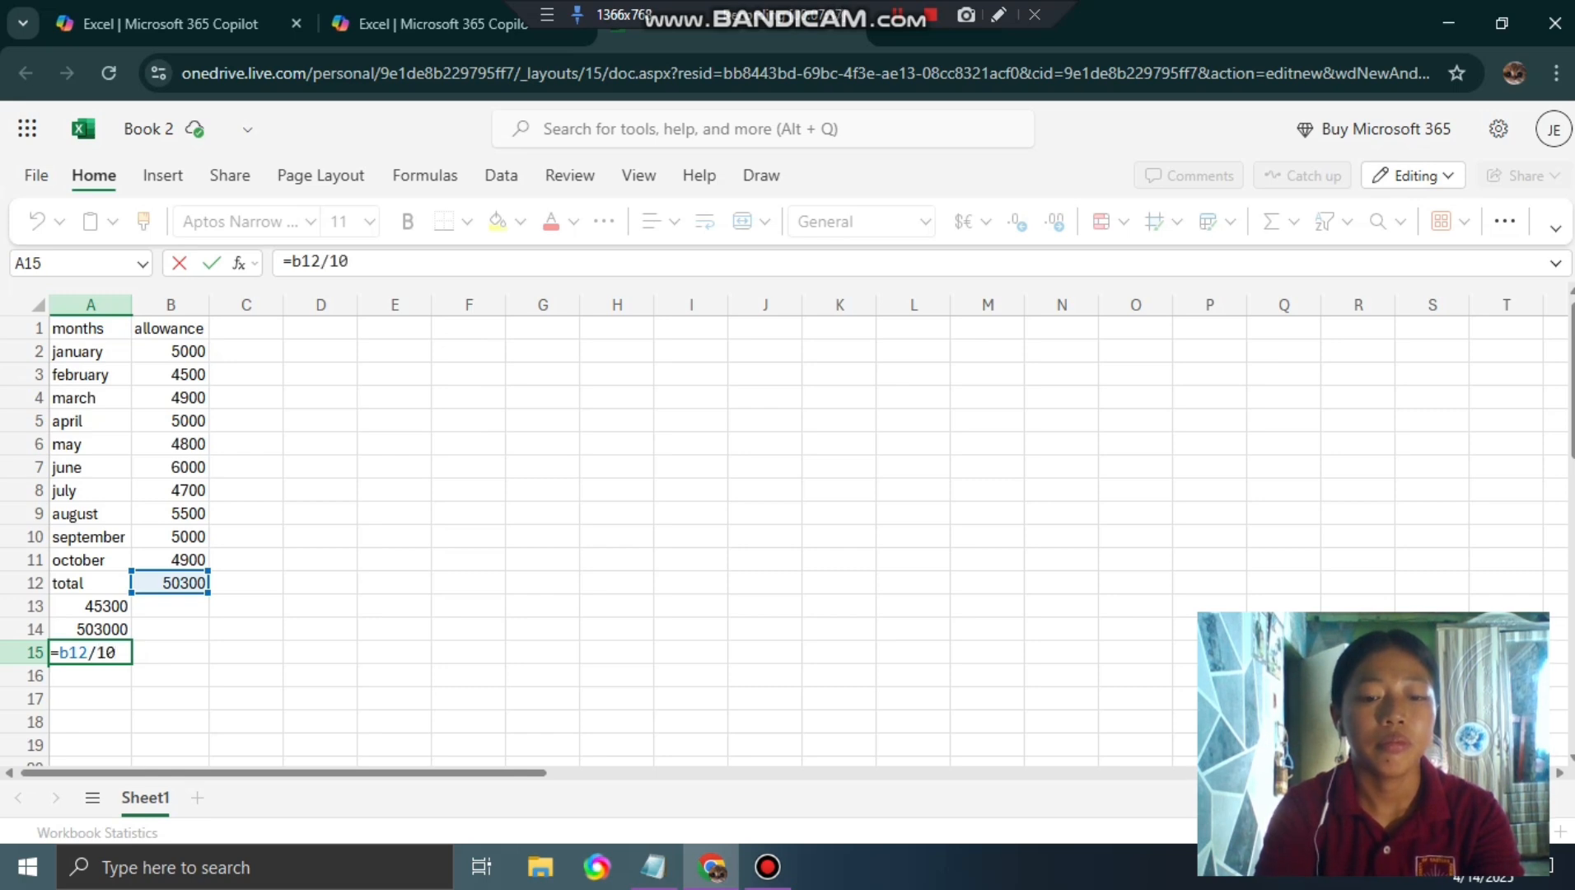
pyautogui.press('Return')
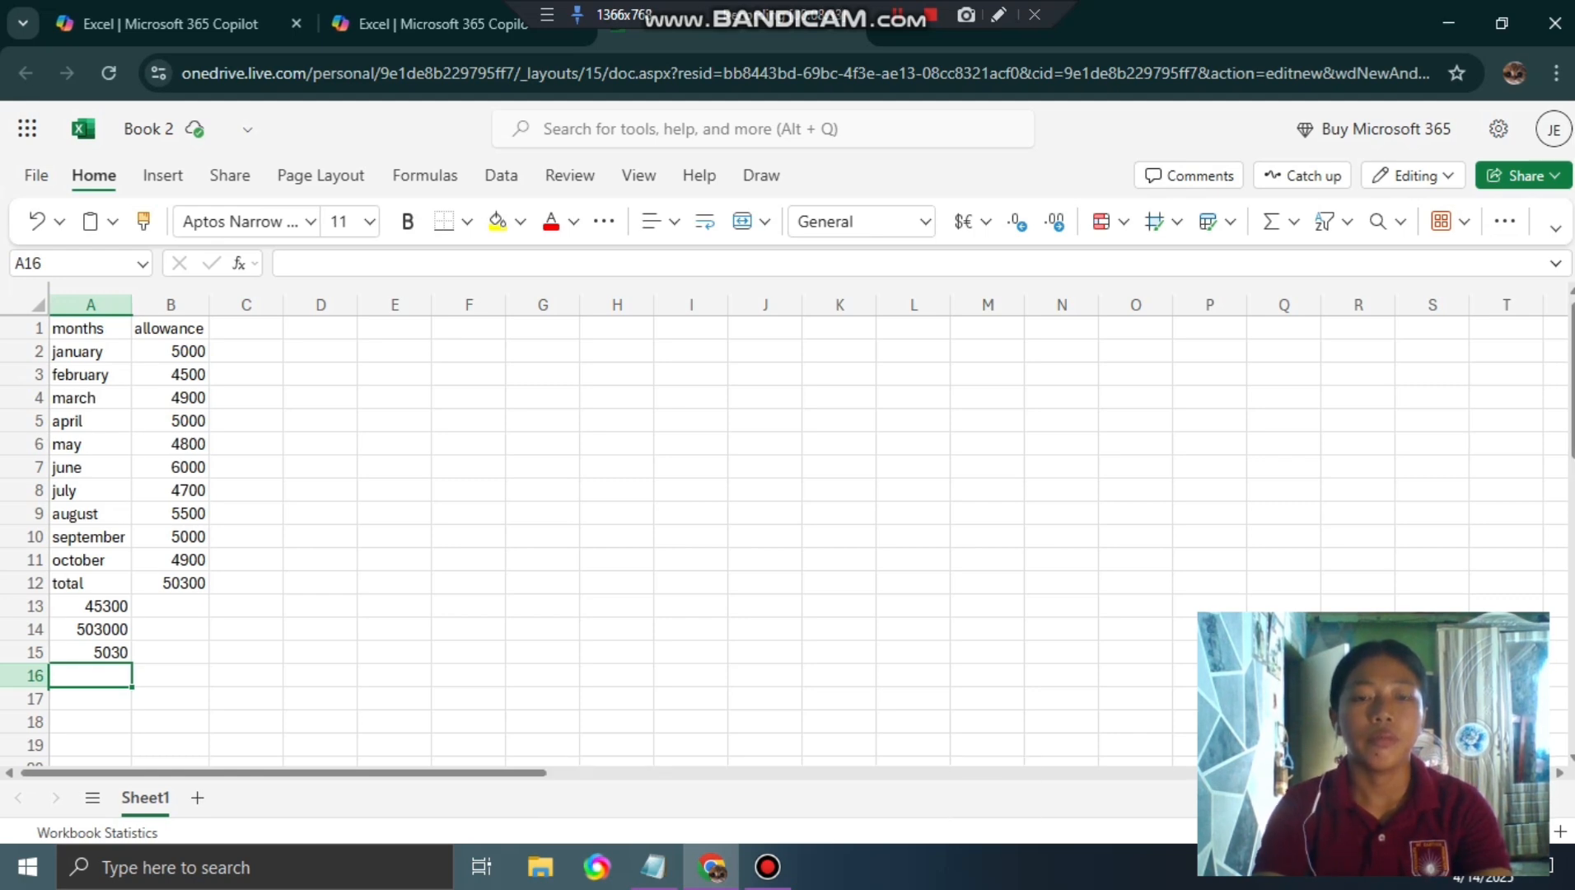
# Sort rows 2–11 by allowance ascending with months kept alongside, then select A2:B11
pyautogui.moveTo(170, 351); pyautogui.dragTo(171, 560)
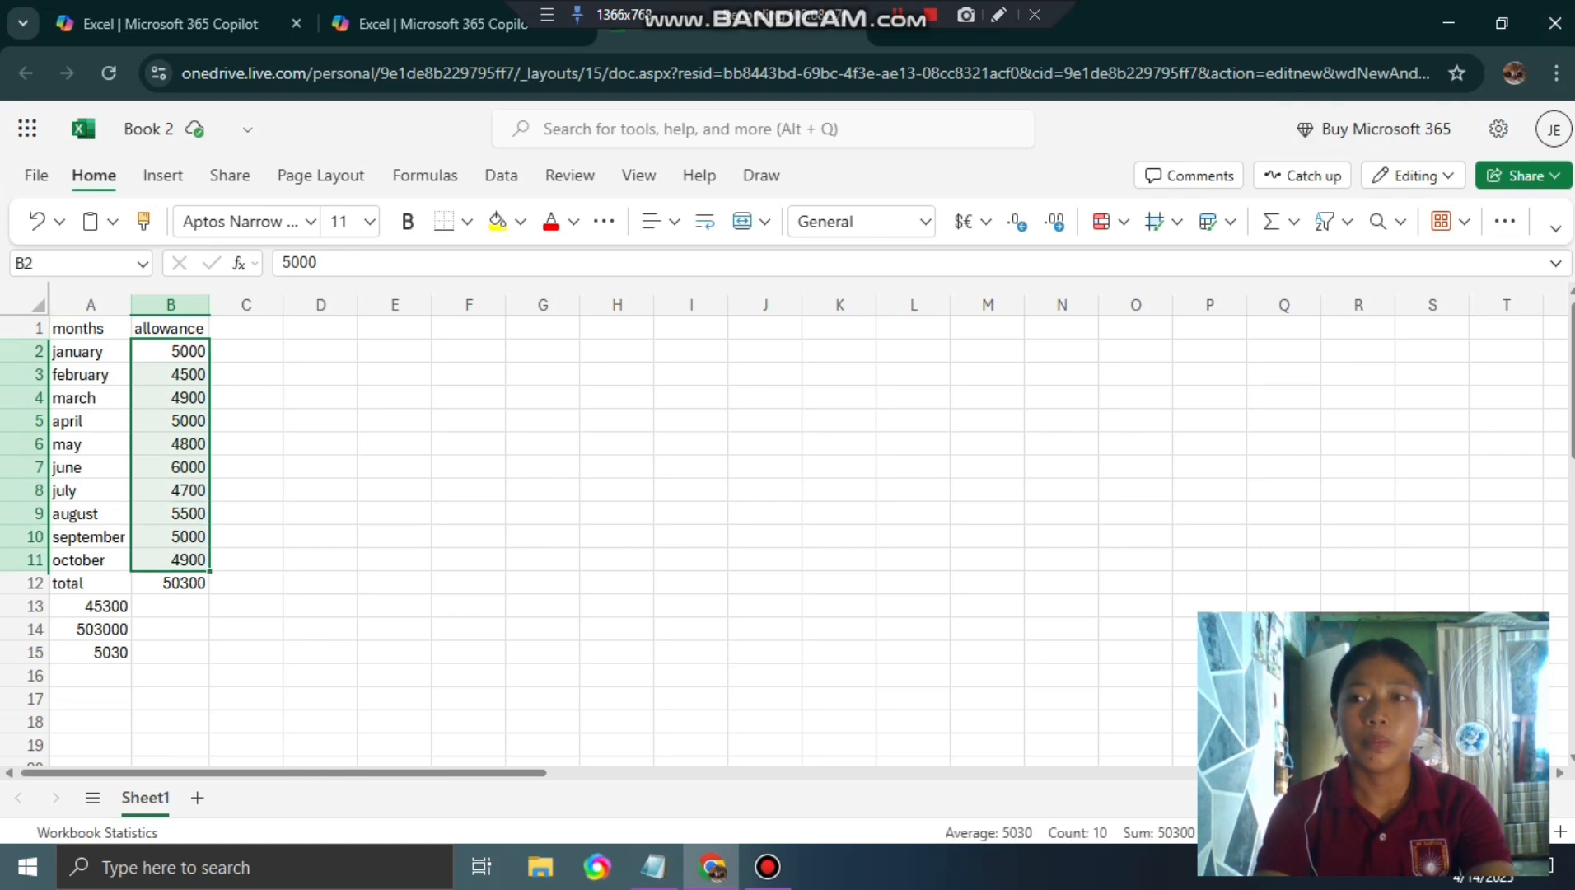
pyautogui.click(1333, 222)
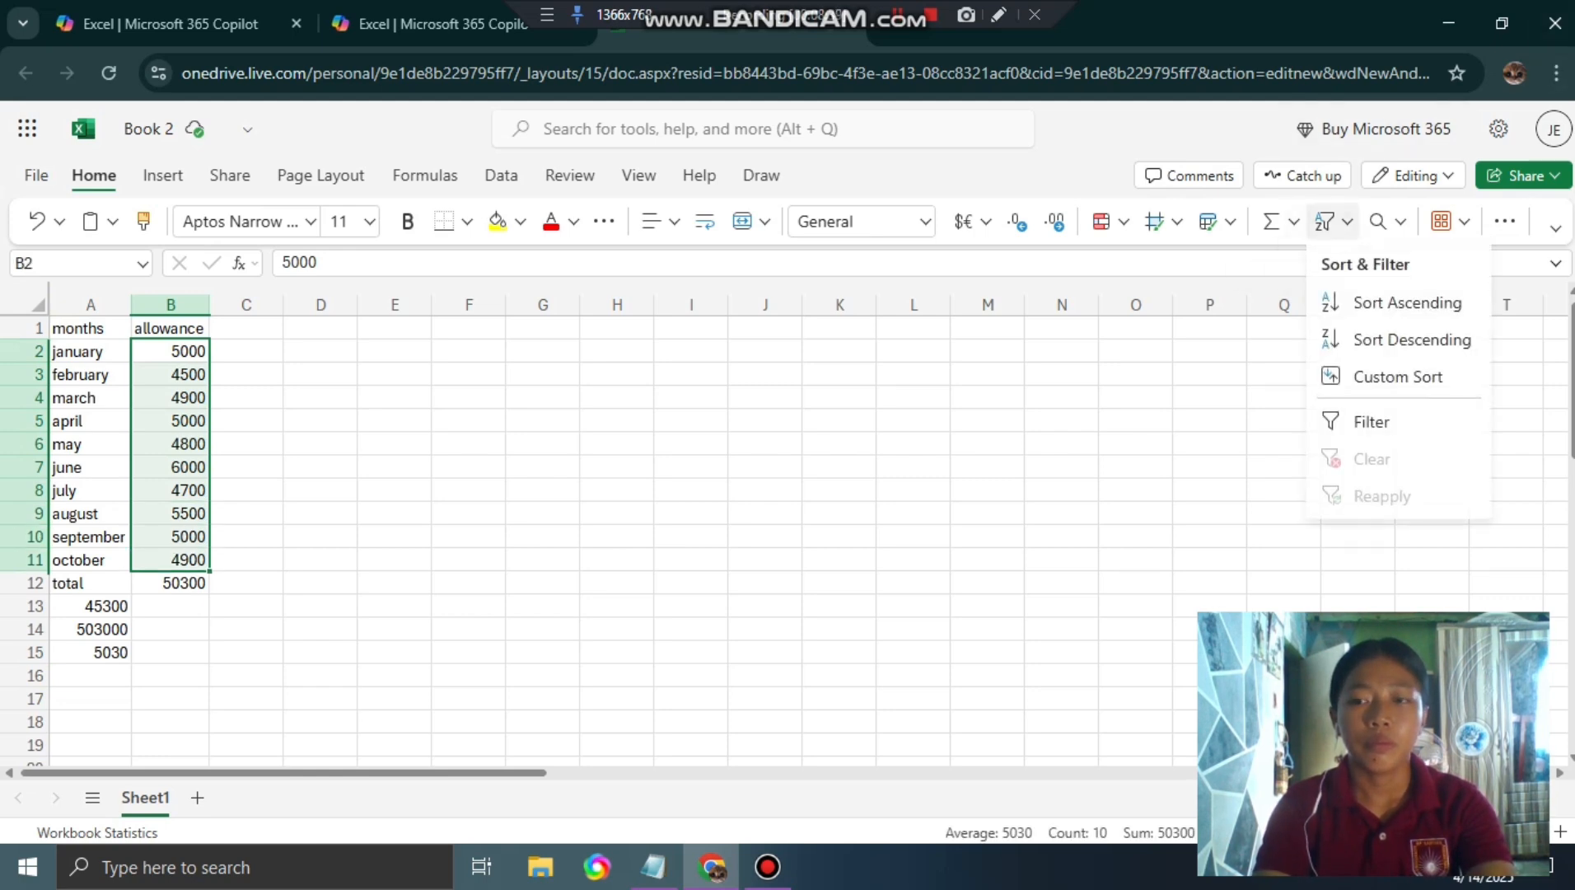
pyautogui.click(1405, 301)
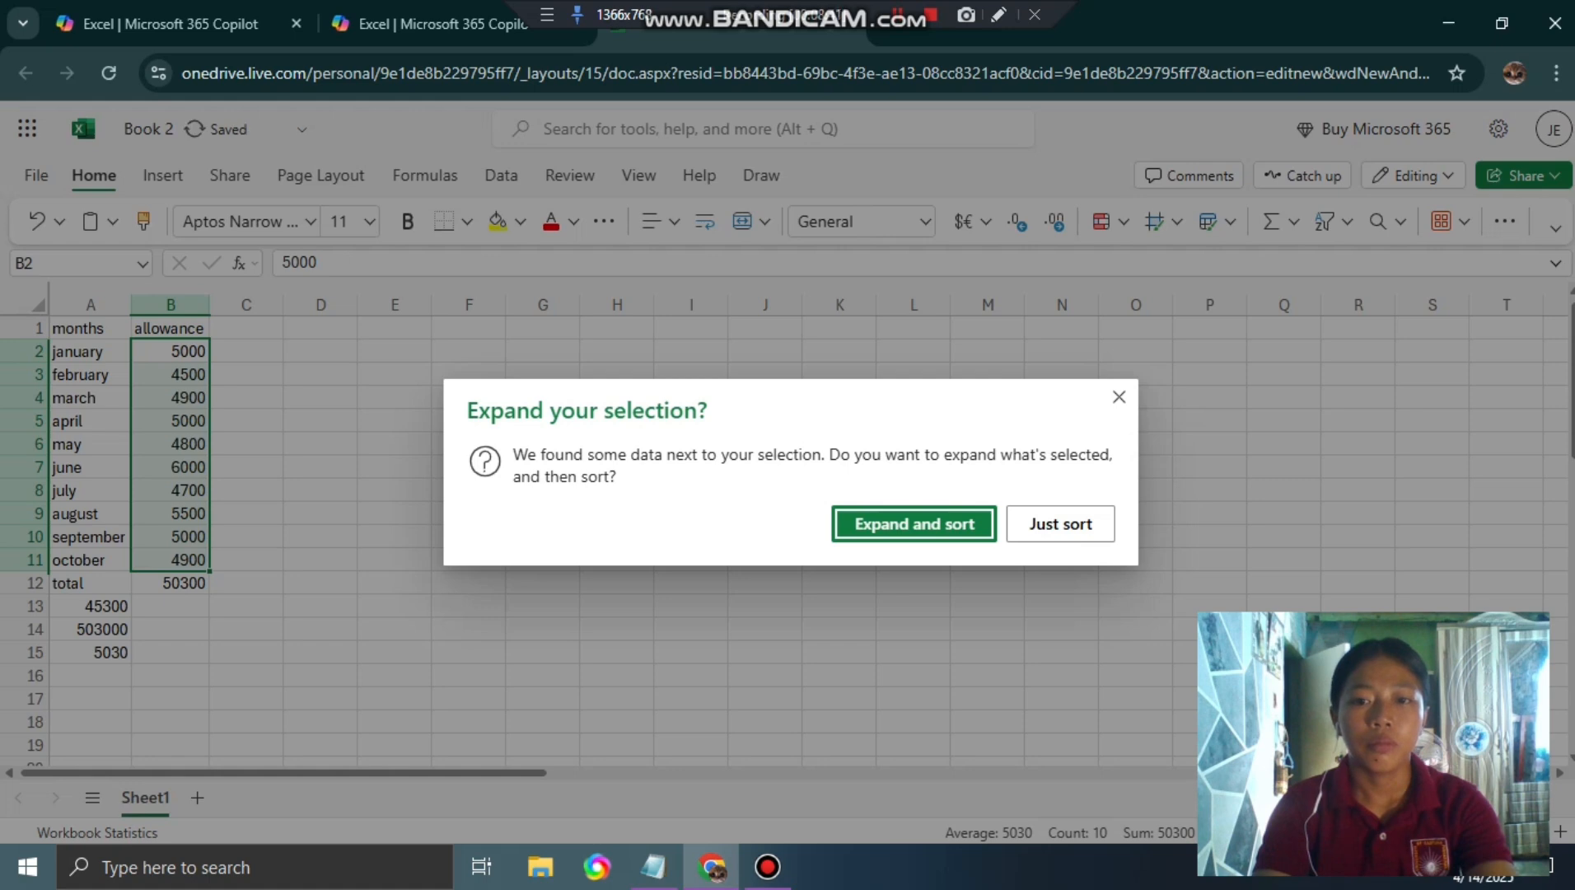
pyautogui.press('Return')
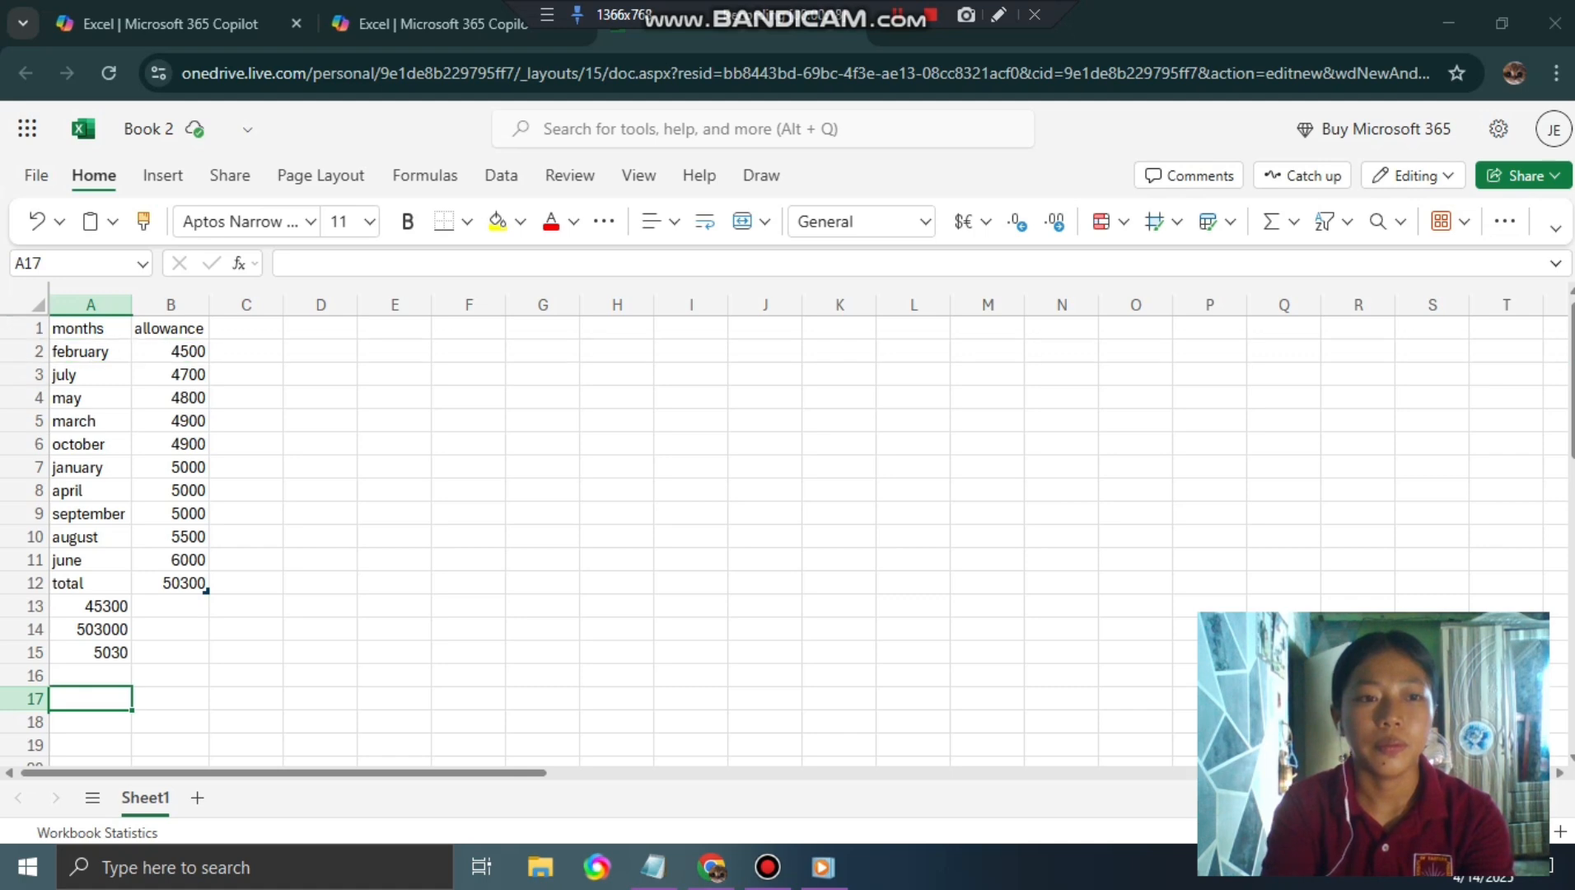
pyautogui.click(91, 352)
pyautogui.moveTo(90, 352); pyautogui.dragTo(171, 560)
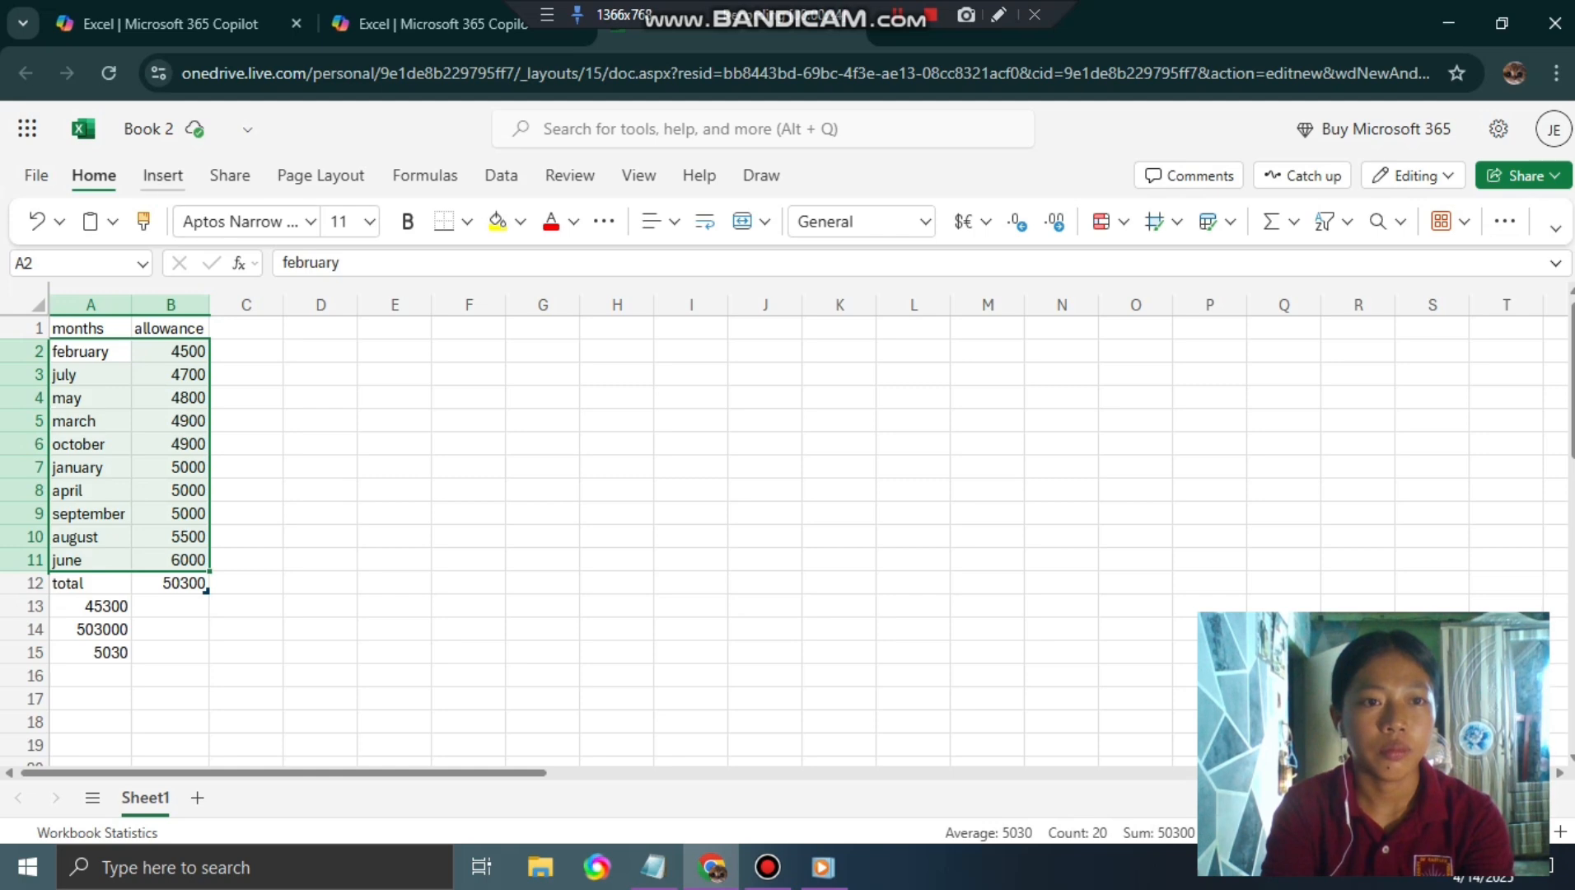
# Insert a column chart of the monthly allowances and replace its title with the author's full name
pyautogui.click(163, 175)
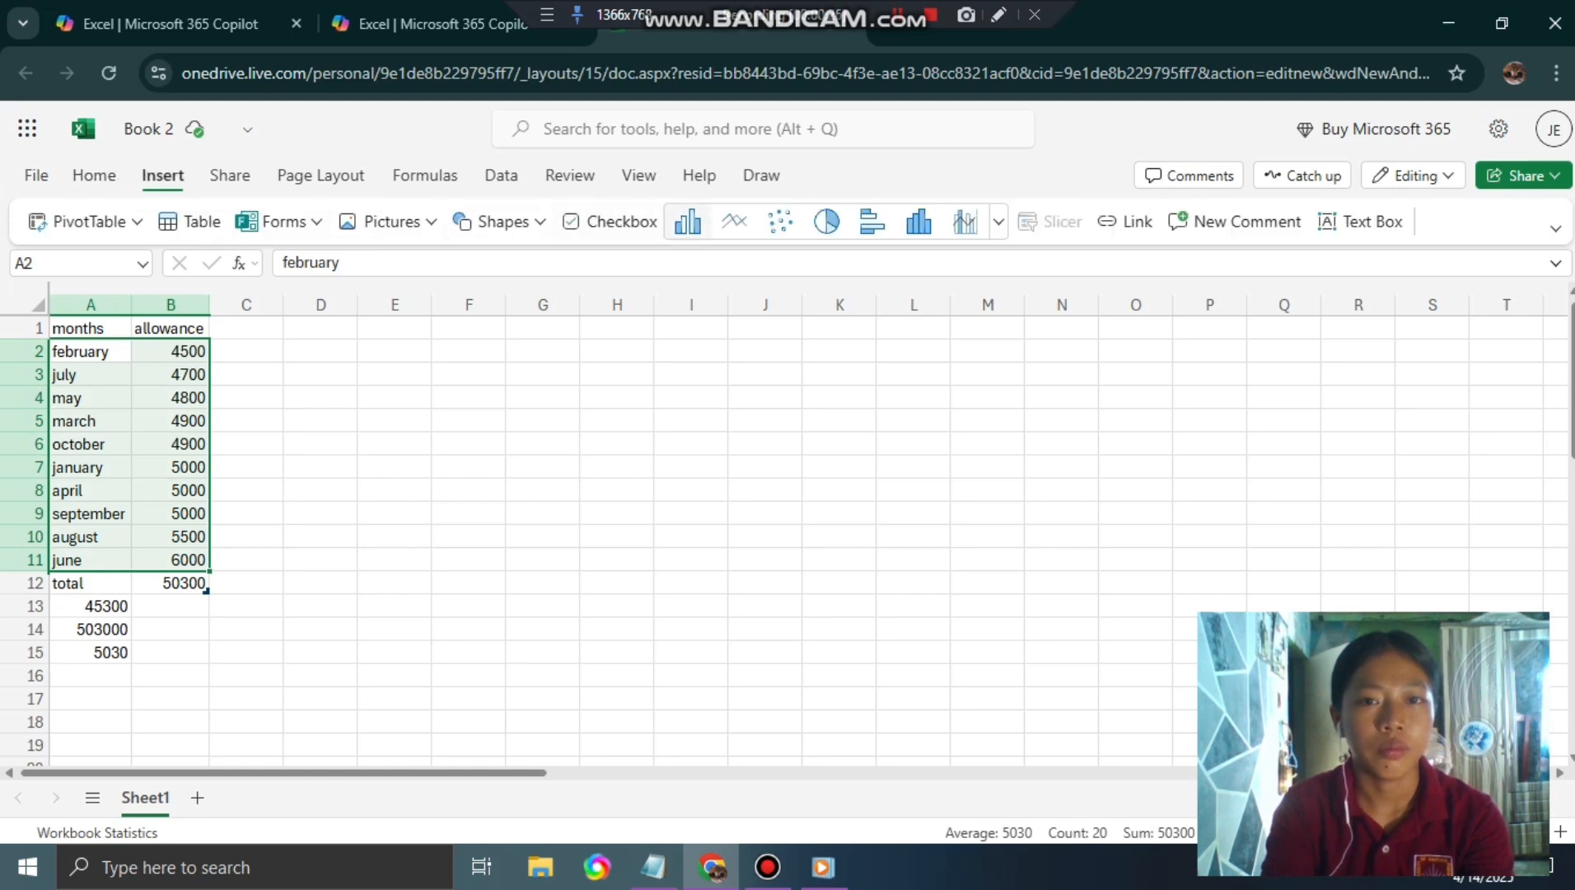
pyautogui.click(688, 221)
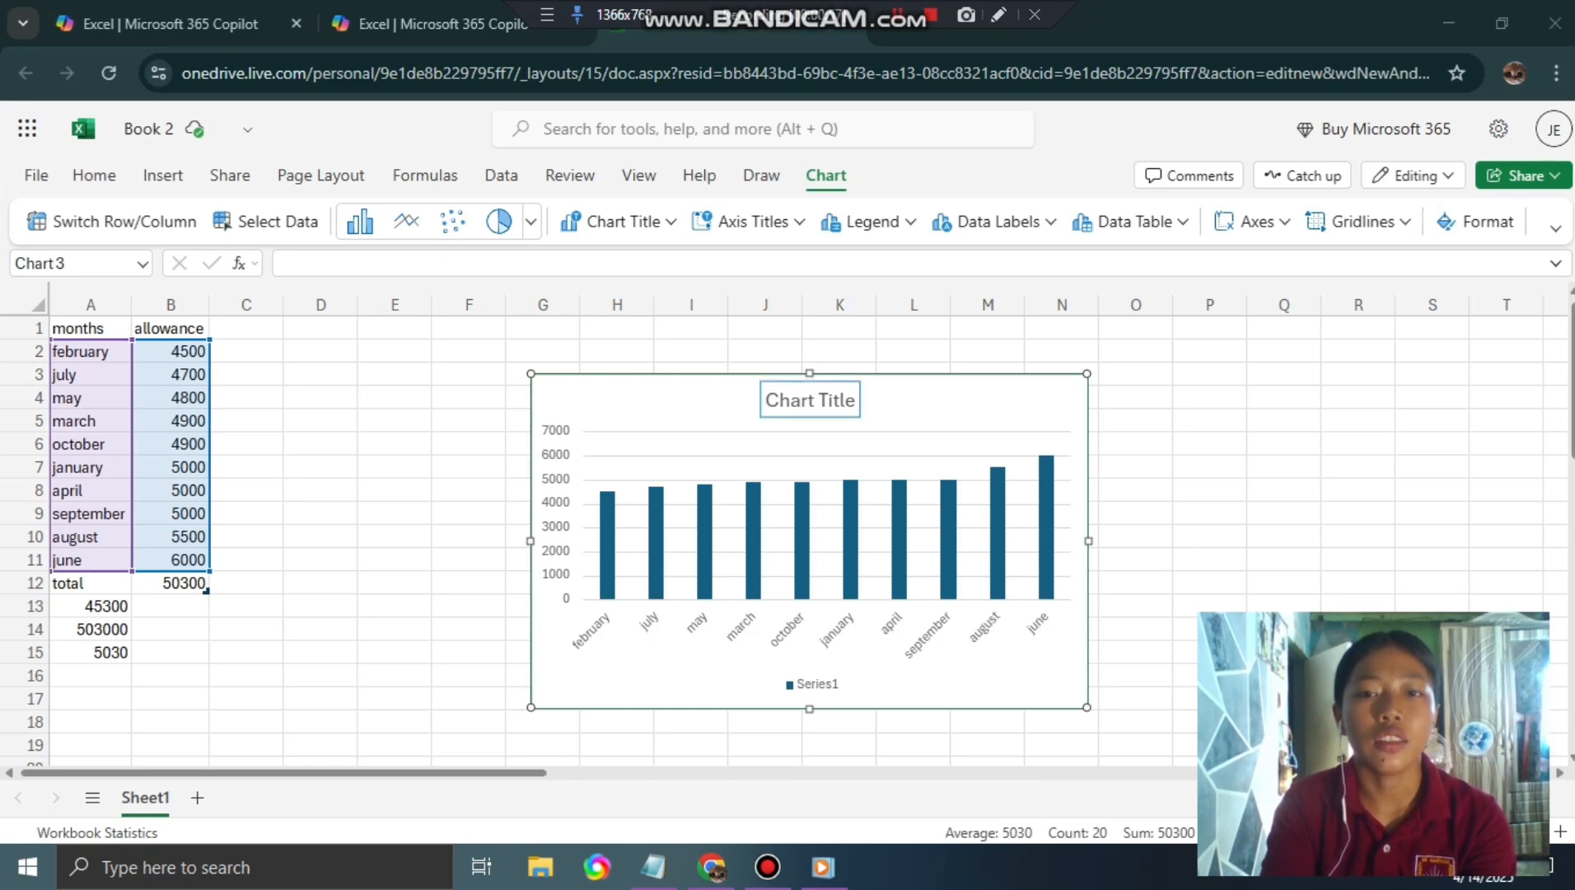
pyautogui.click(810, 401)
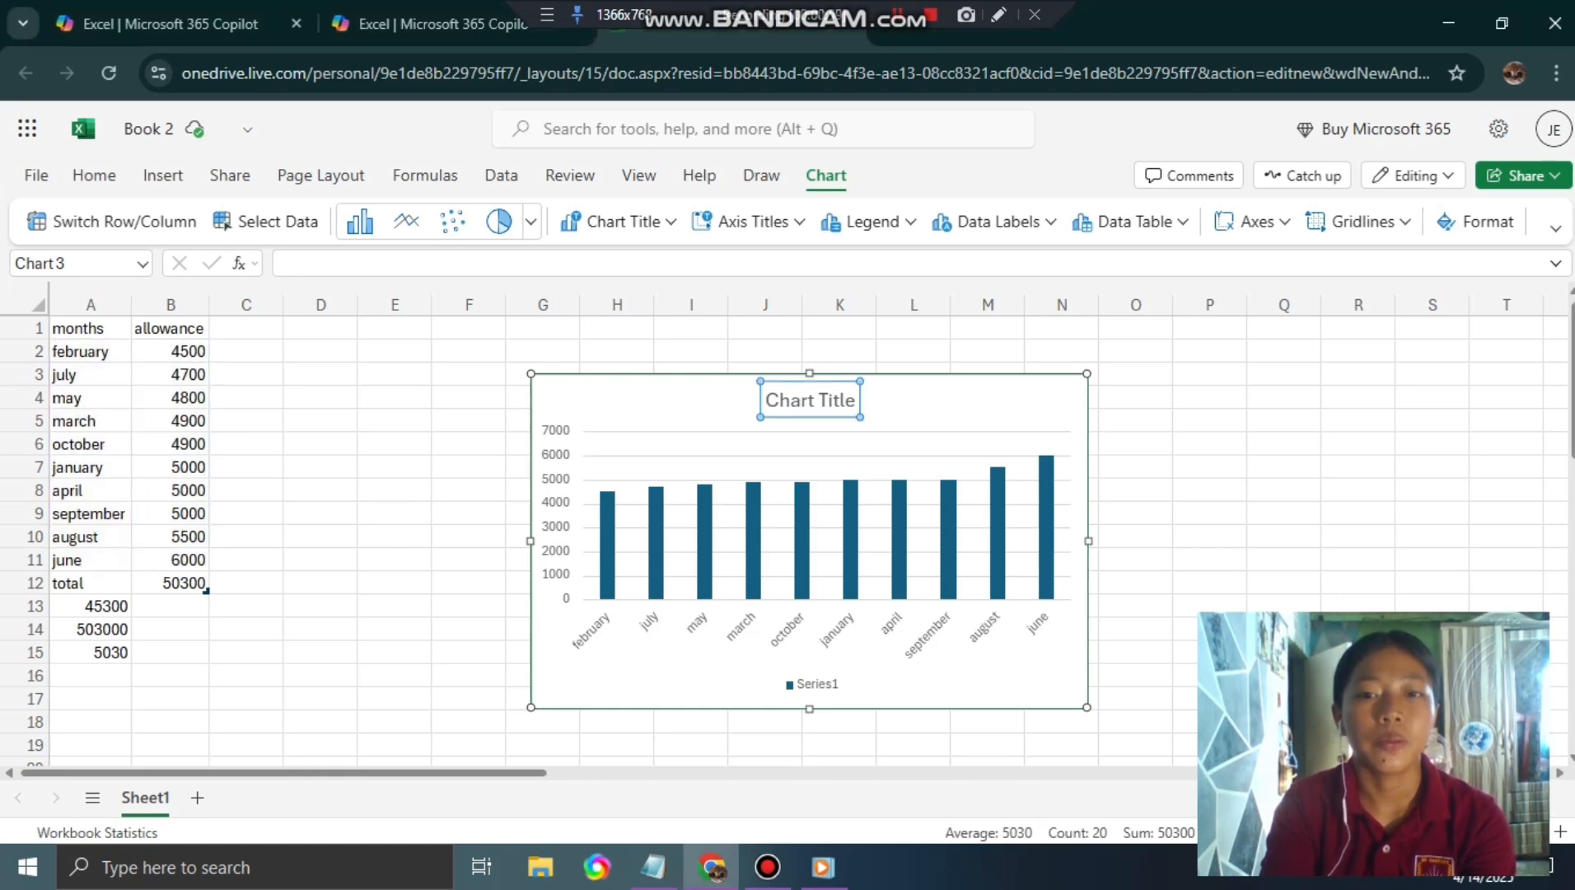
pyautogui.rightClick(850, 404)
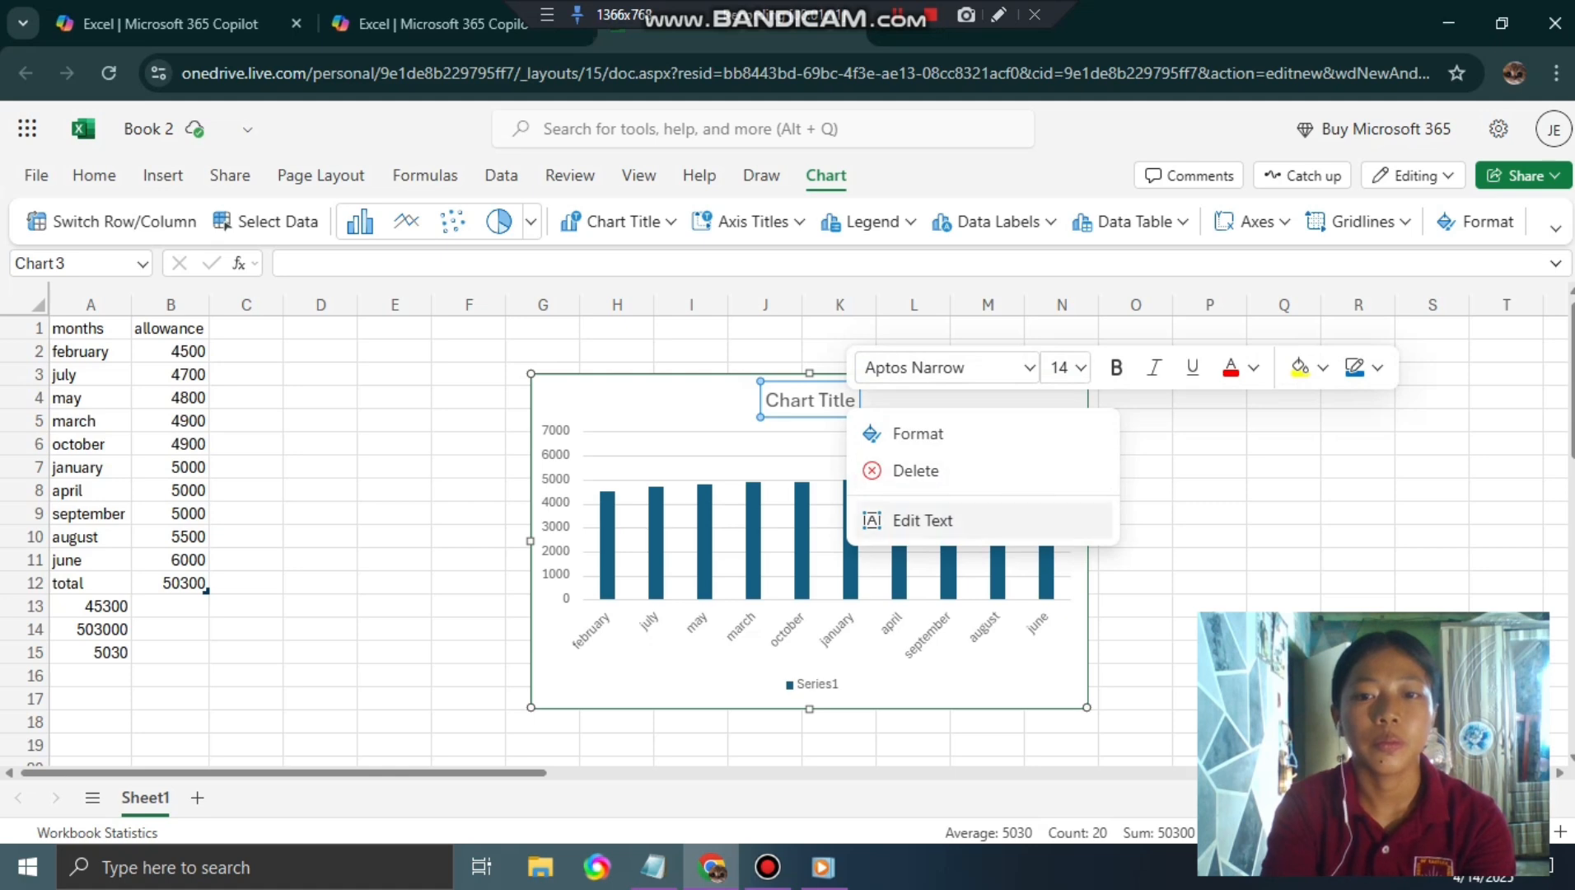
pyautogui.click(915, 520)
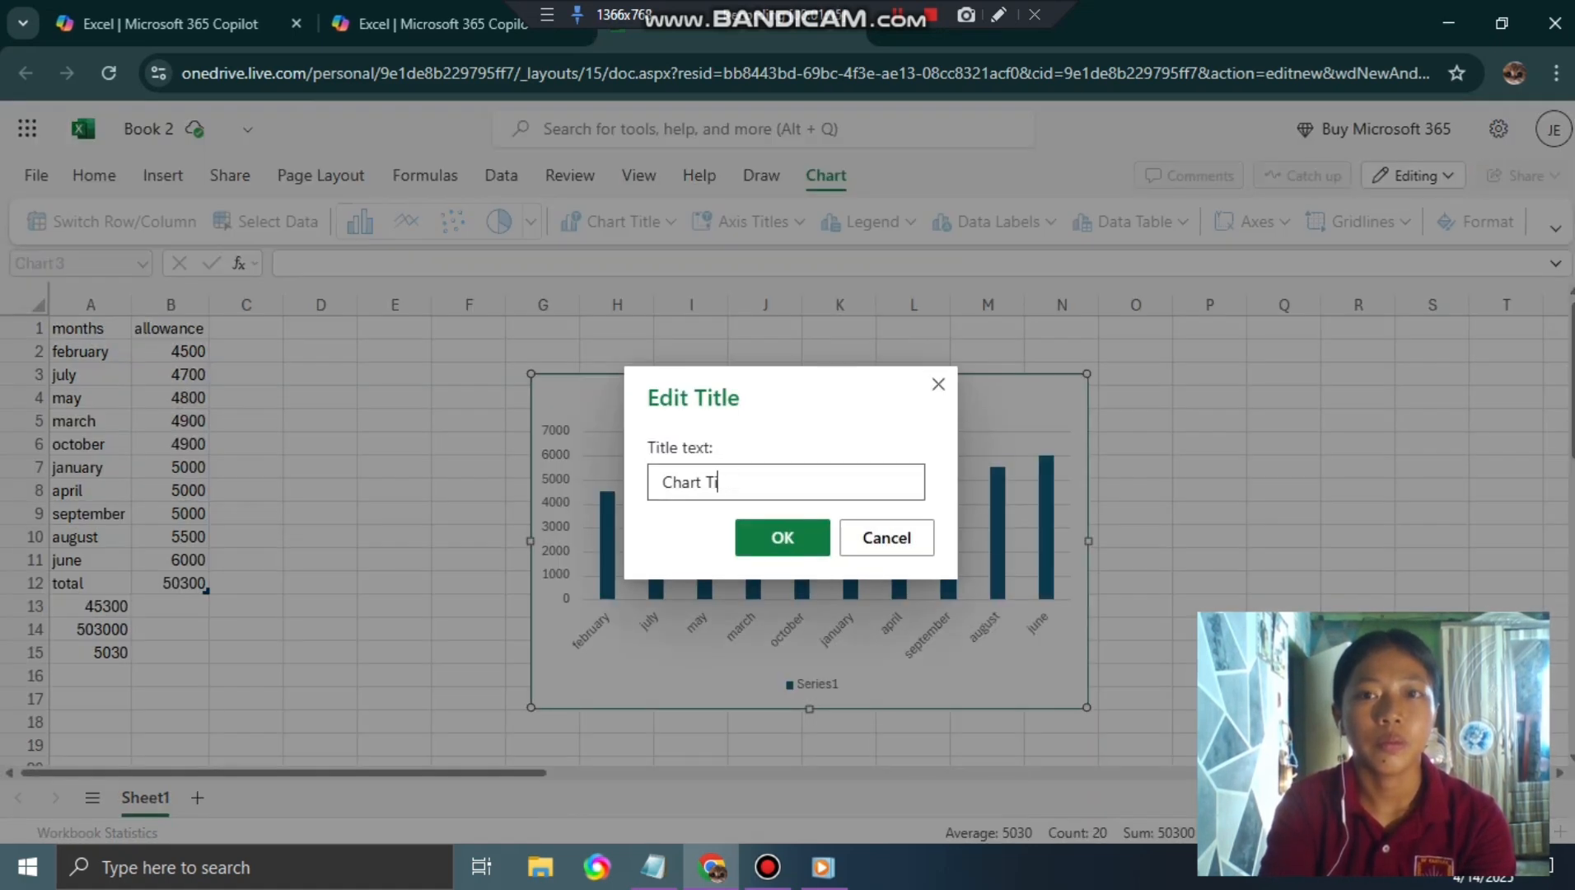
pyautogui.press('BackSpace')
pyautogui.press('BackSpace')
pyautogui.press('BackSpace')
pyautogui.press('BackSpace')
pyautogui.press('BackSpace')
pyautogui.press('BackSpace')
pyautogui.press('BackSpace')
pyautogui.press('BackSpace')
pyautogui.write('MA')
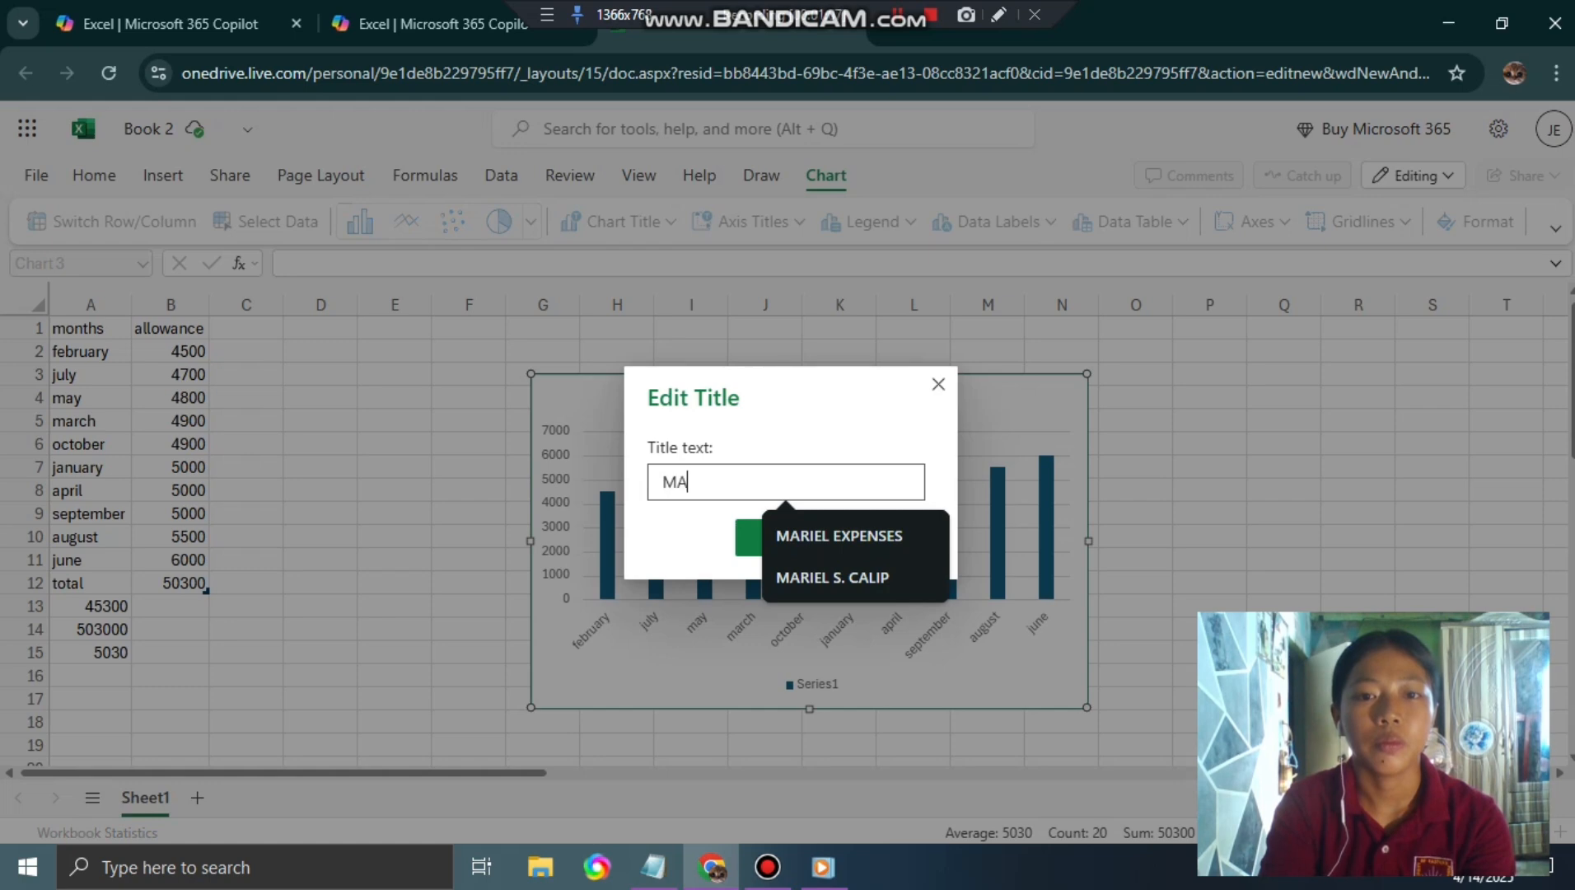
pyautogui.write('RIEL S')
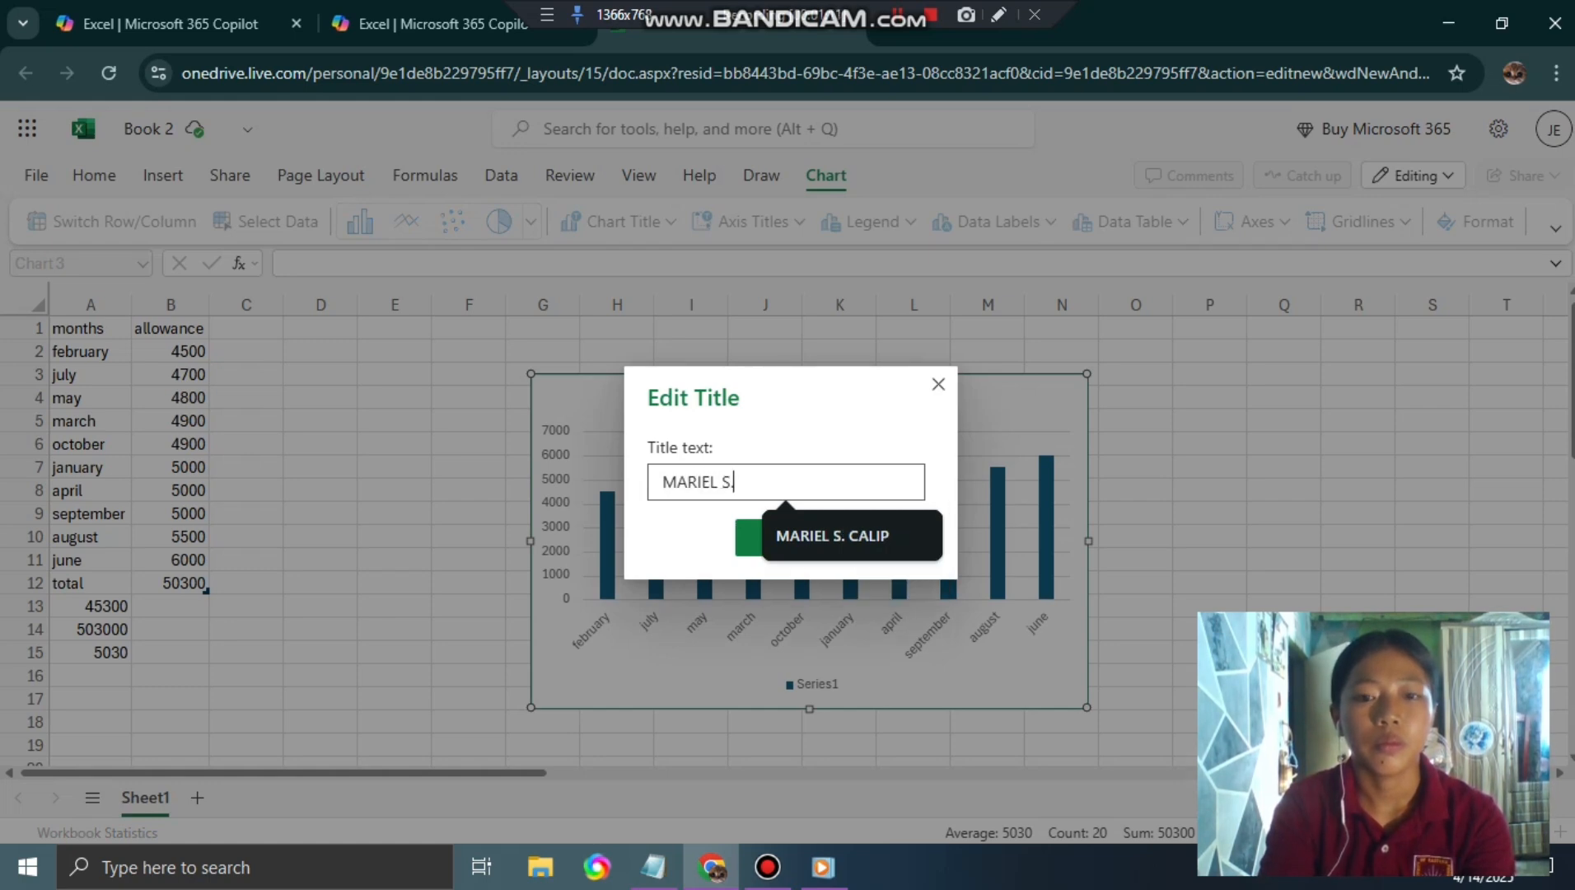
pyautogui.write('. CALIP')
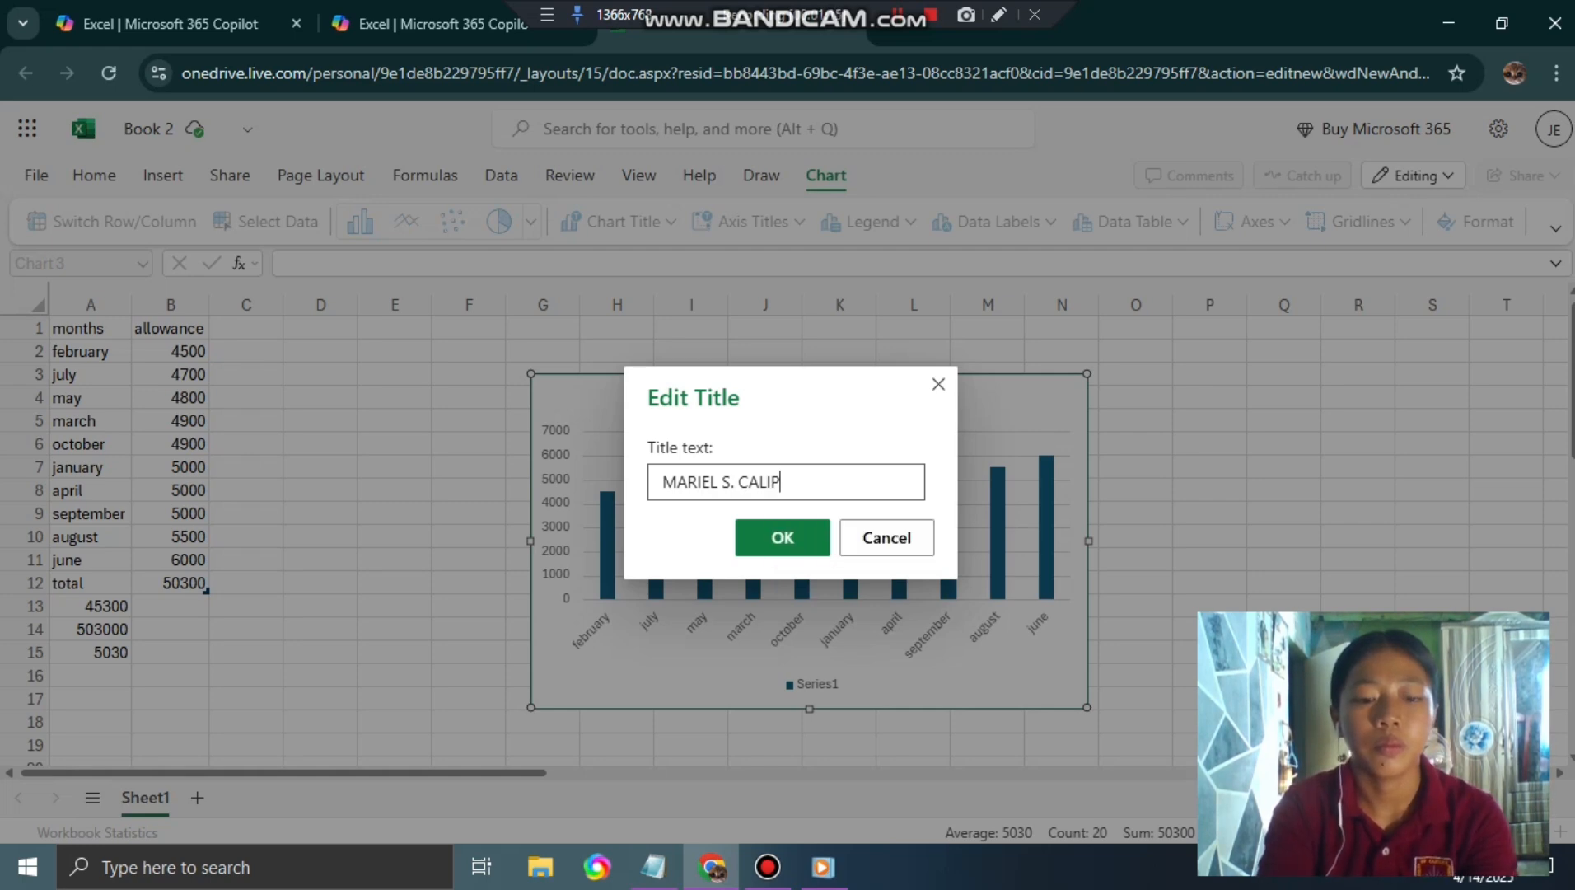
pyautogui.press('Return')
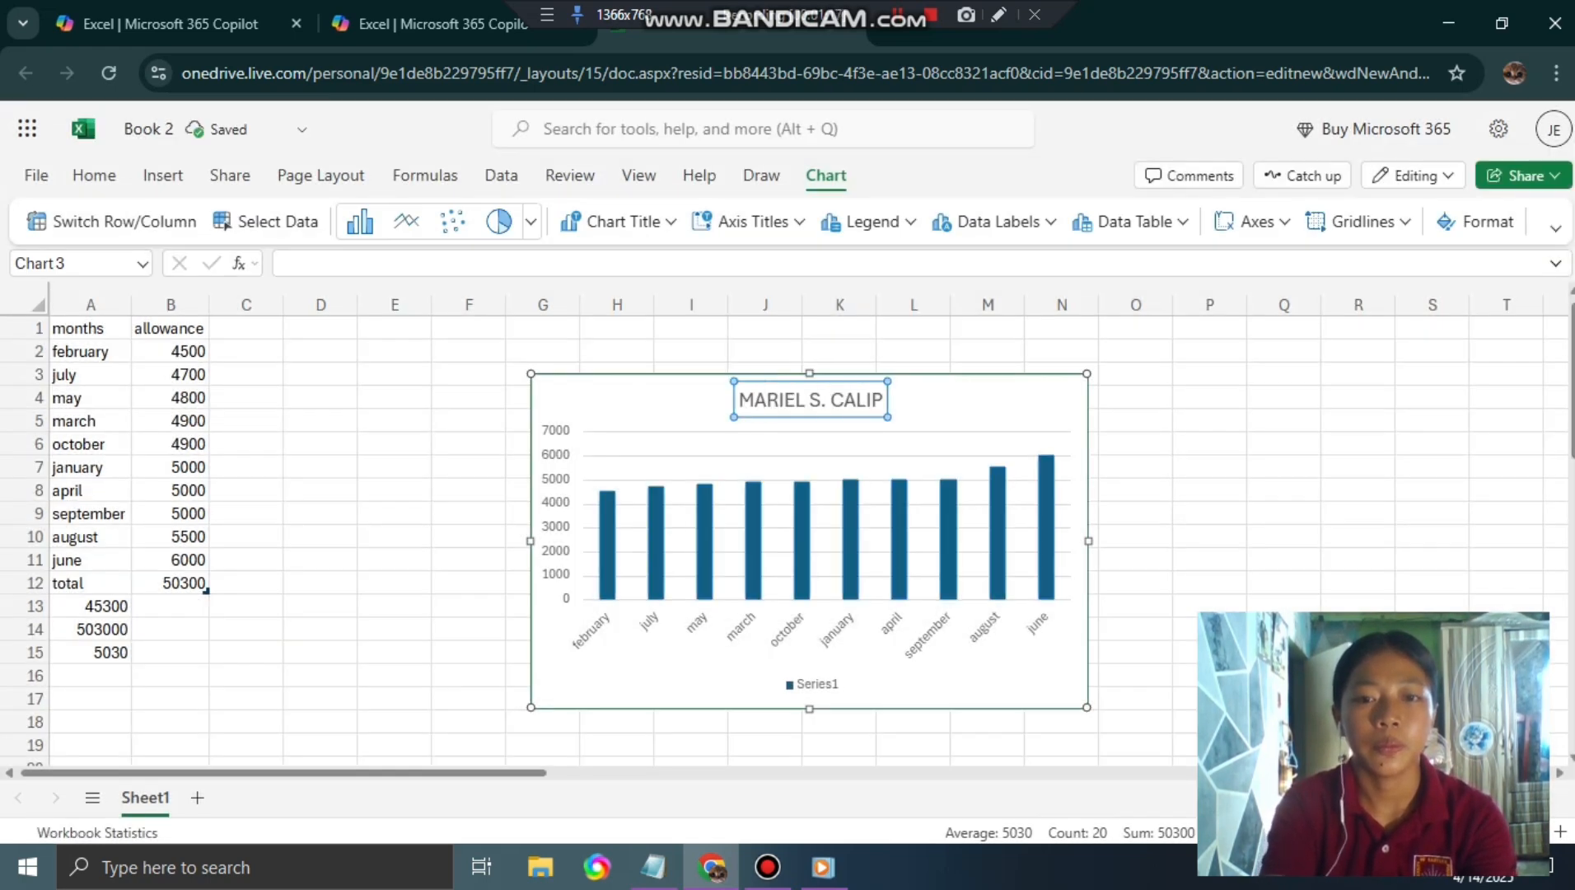